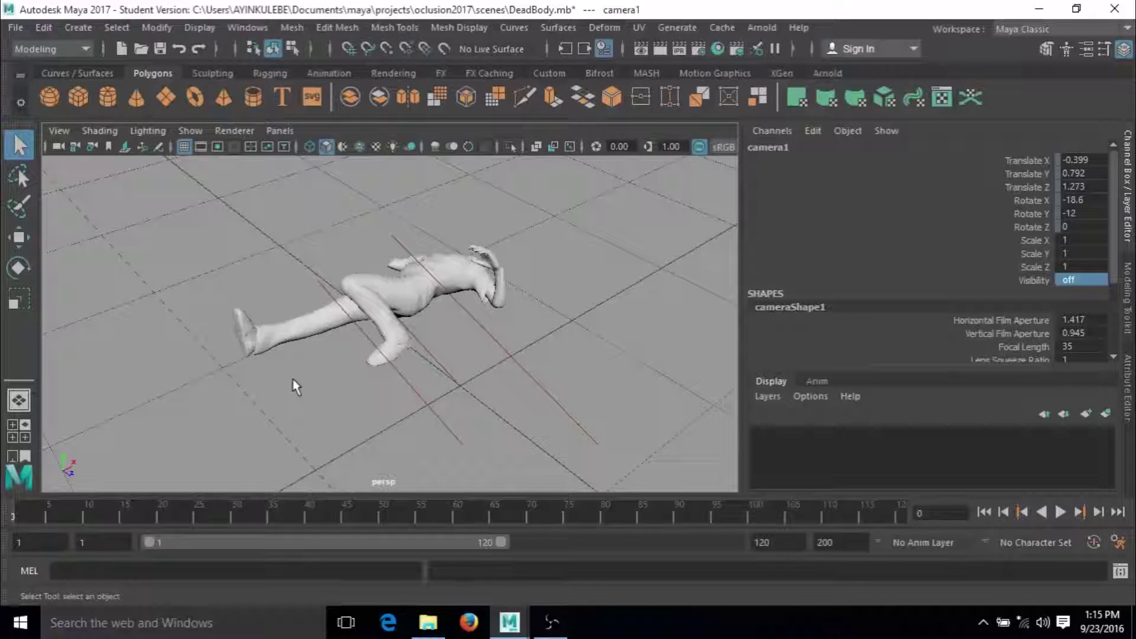
Open the Render Setup editor, then move and narrow its window so the perspective viewport stays accessible
{"action": "left_click", "coordinate": [817, 382]}
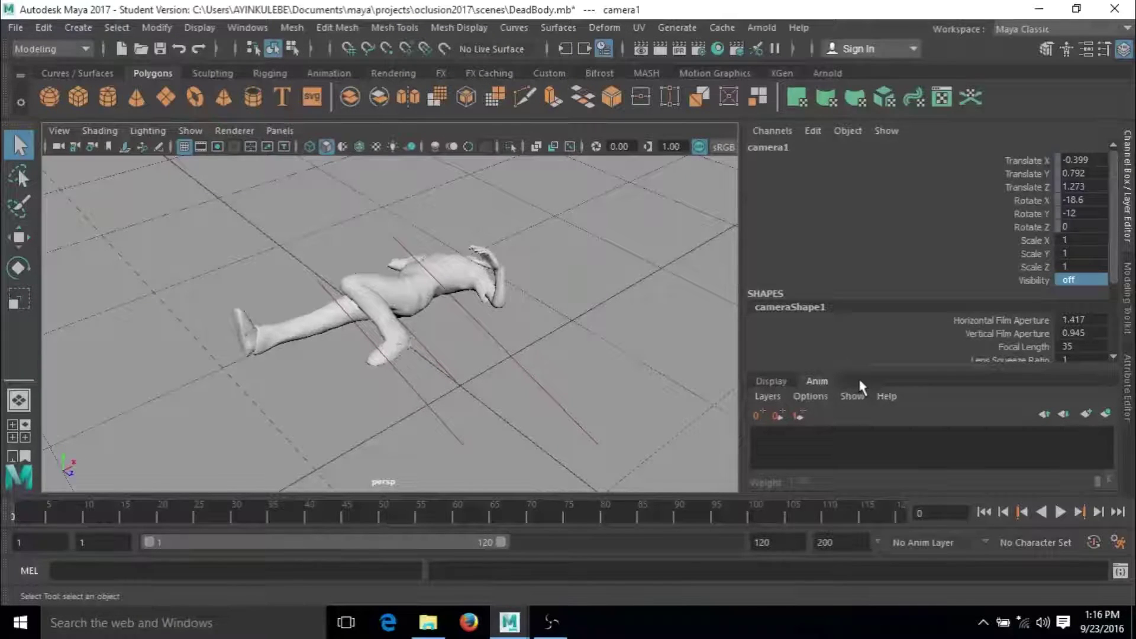
{"action": "left_click", "coordinate": [736, 50]}
{"action": "left_click_drag", "start_coordinate": [574, 59], "coordinate": [759, 54]}
{"action": "left_click_drag", "start_coordinate": [189, 212], "coordinate": [436, 177]}
{"action": "left_click_drag", "start_coordinate": [644, 168], "coordinate": [699, 167]}
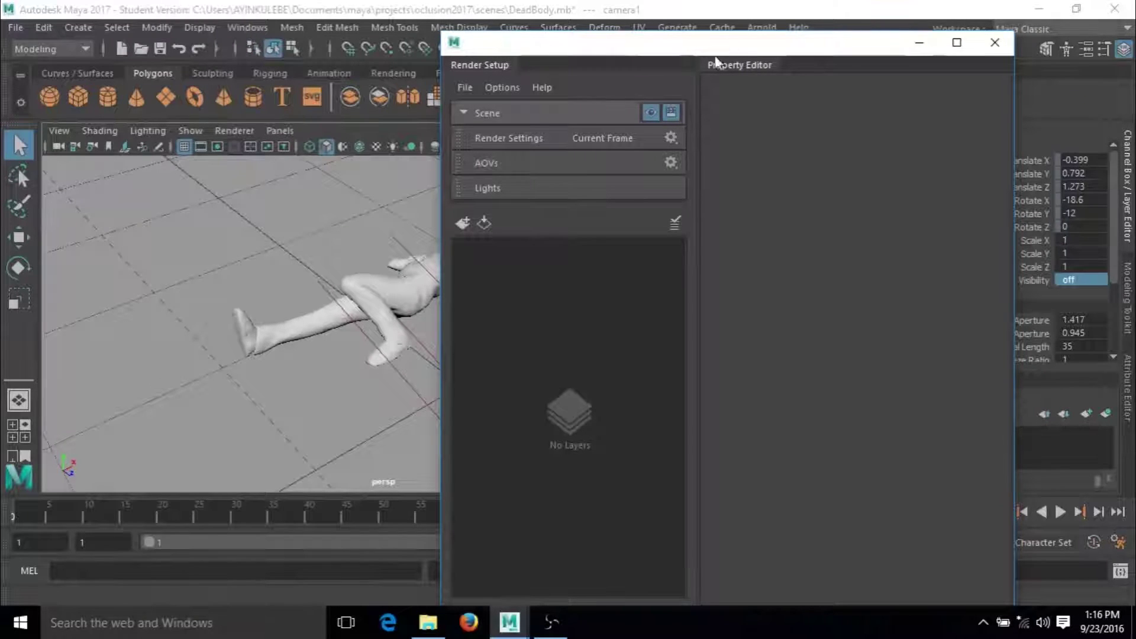
{"action": "left_click_drag", "start_coordinate": [703, 56], "coordinate": [659, 149]}
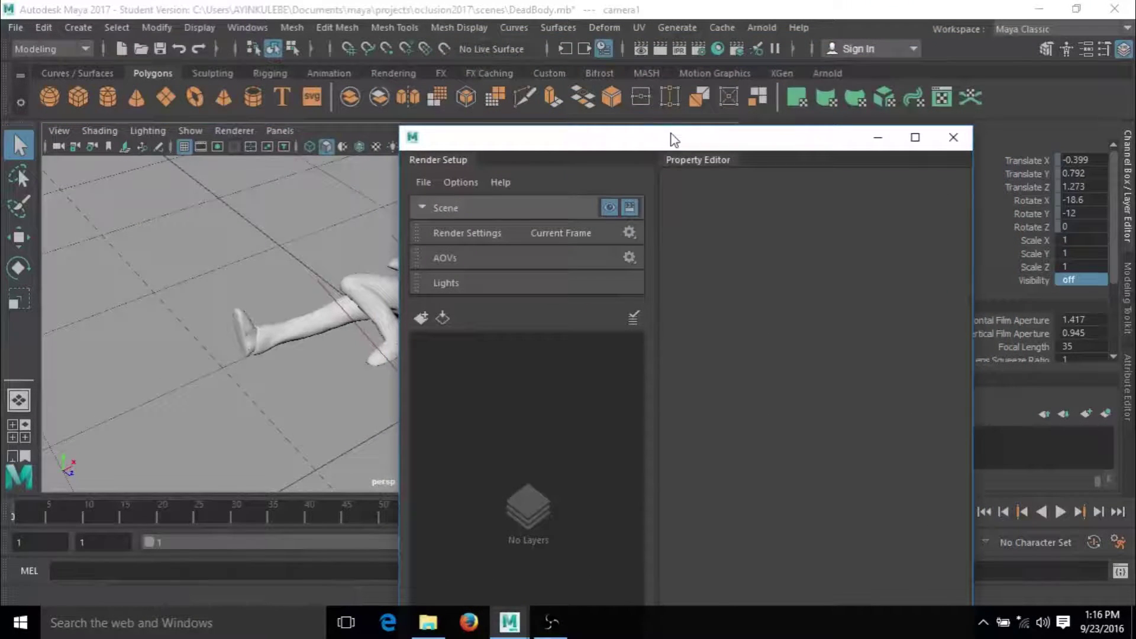
{"action": "left_click_drag", "start_coordinate": [655, 146], "coordinate": [746, 74]}
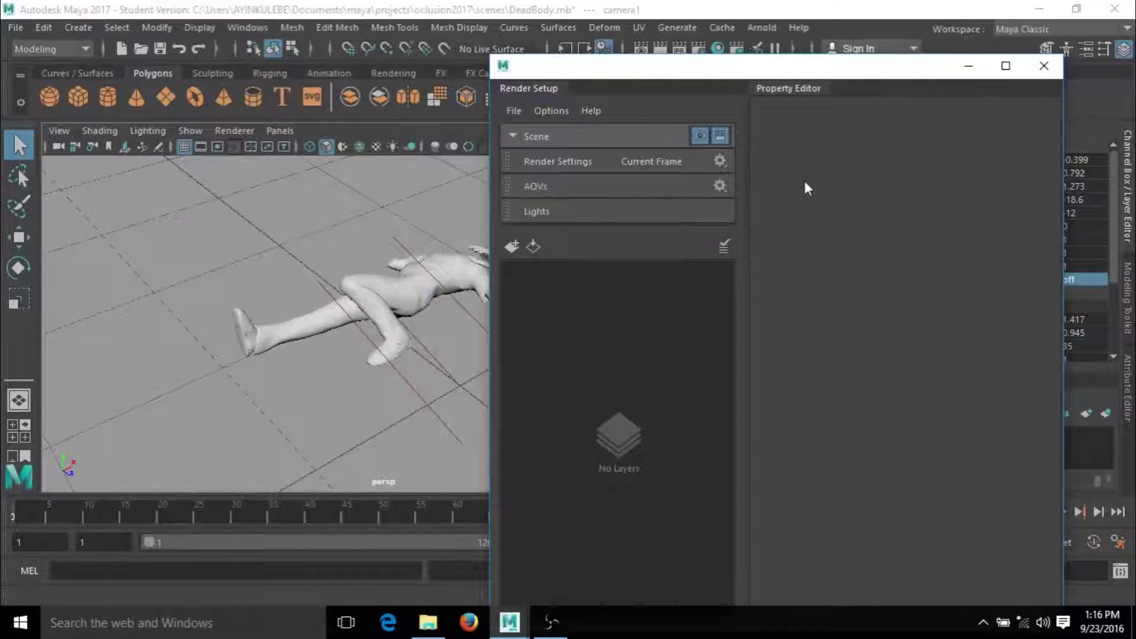
{"action": "left_click_drag", "start_coordinate": [865, 69], "coordinate": [841, 59]}
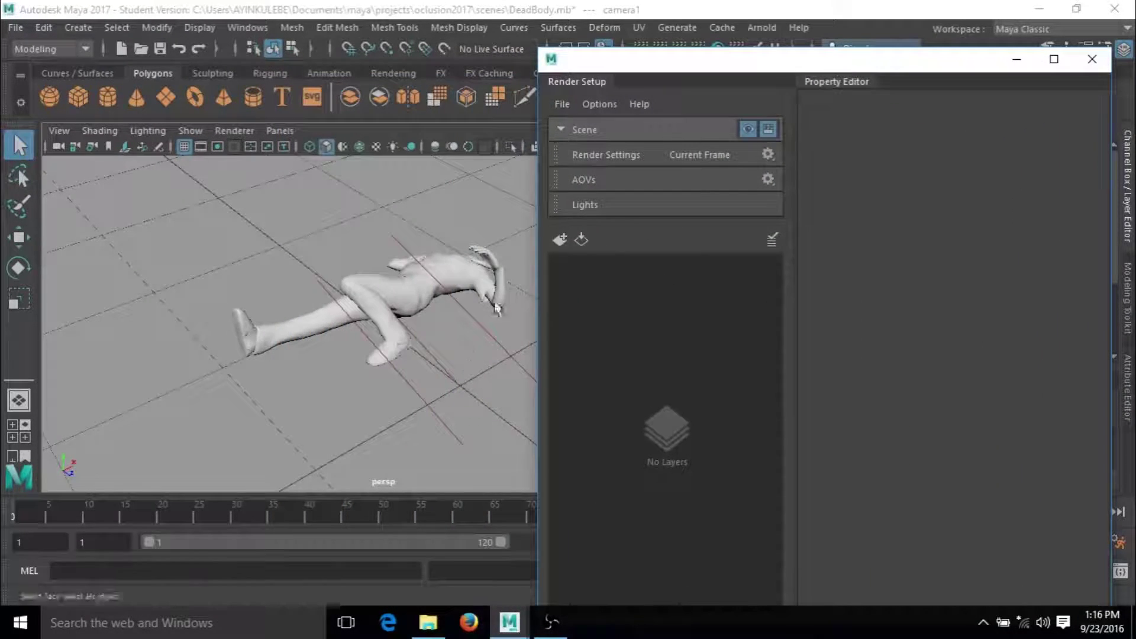
{"action": "left_click_drag", "start_coordinate": [536, 256], "coordinate": [701, 249]}
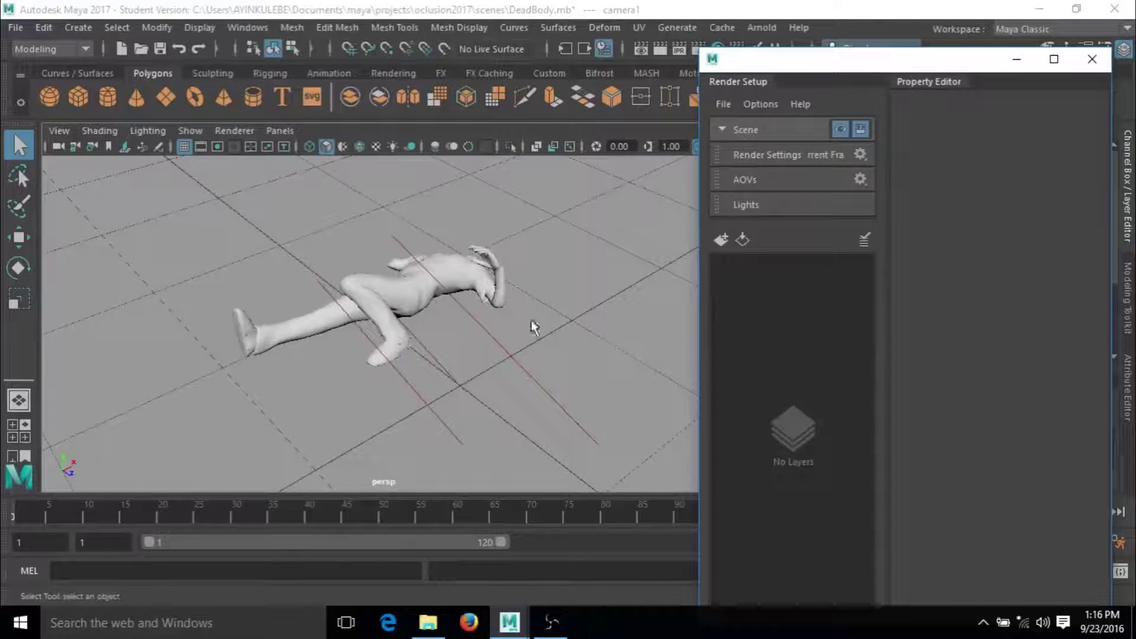
Examine the body mesh and backdrop plane from several angles, with and without textures, and in the four-view layout
{"action": "left_click_drag", "start_coordinate": [568, 329], "coordinate": [425, 286], "text": "alt"}
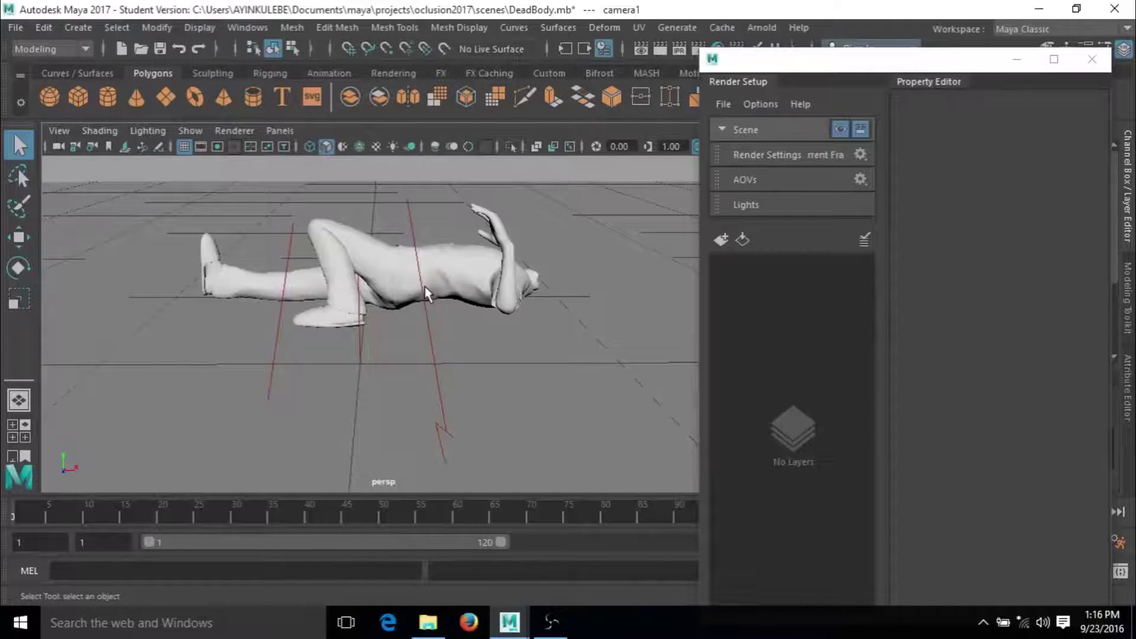
{"action": "left_click_drag", "start_coordinate": [394, 308], "coordinate": [374, 354], "text": "alt"}
{"action": "left_click_drag", "start_coordinate": [525, 318], "coordinate": [492, 315], "text": "alt"}
{"action": "left_click", "coordinate": [491, 315]}
{"action": "left_click", "coordinate": [376, 146]}
{"action": "left_click", "coordinate": [521, 225]}
{"action": "left_click_drag", "start_coordinate": [520, 226], "coordinate": [315, 238], "text": "alt"}
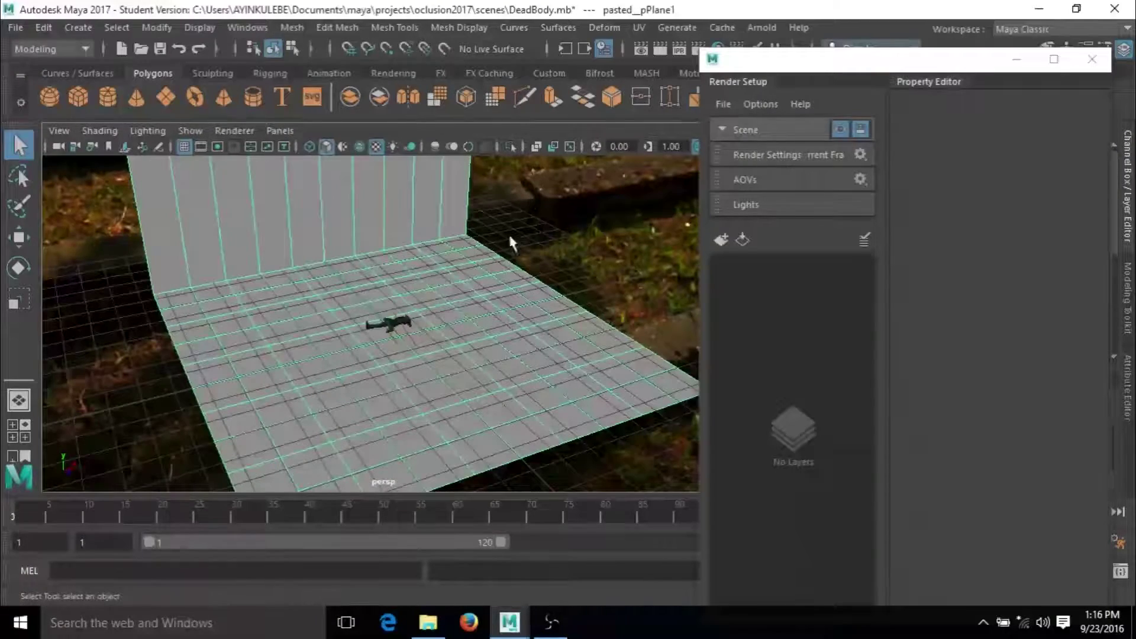
{"action": "left_click_drag", "start_coordinate": [509, 241], "coordinate": [355, 338], "text": "alt"}
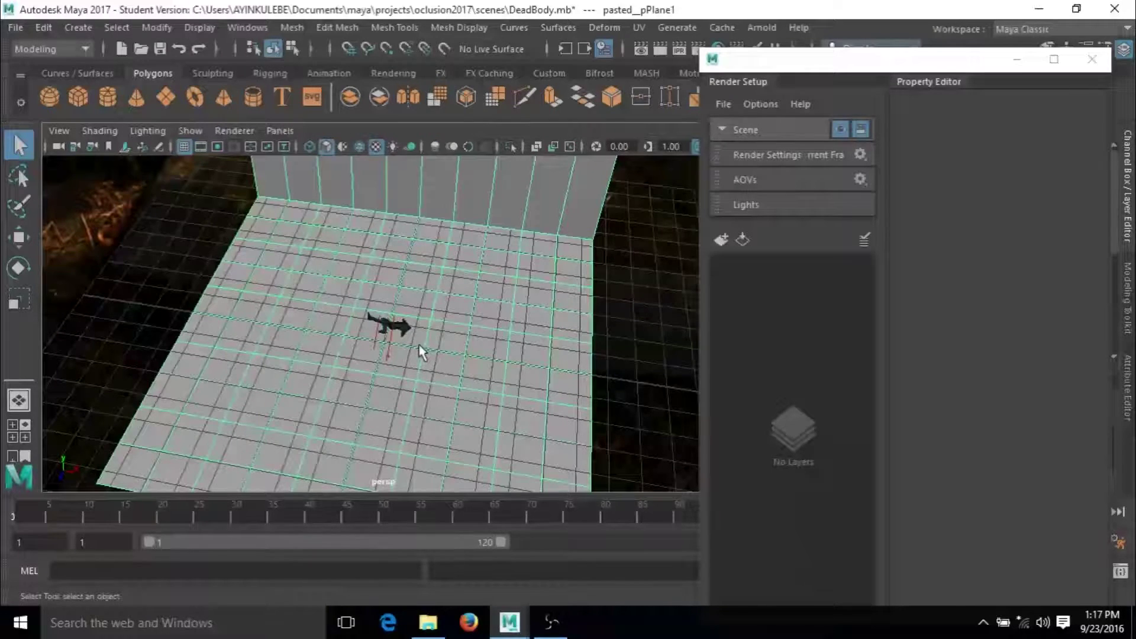
{"action": "scroll", "coordinate": [397, 349], "scroll_direction": "up", "scroll_amount": 8}
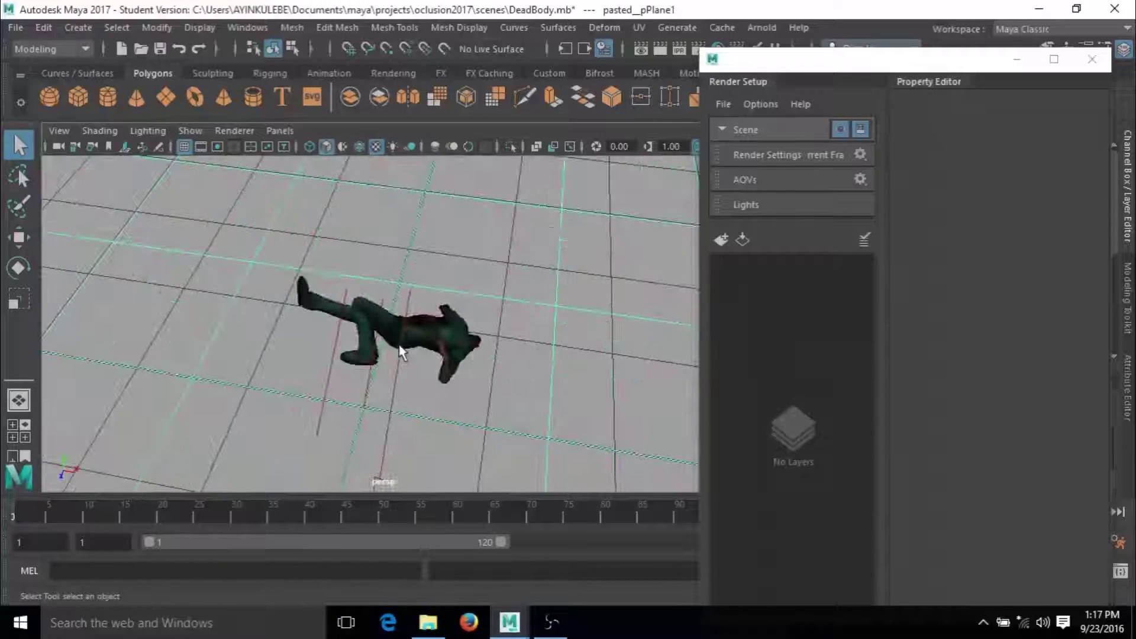
{"action": "left_click_drag", "start_coordinate": [391, 369], "coordinate": [403, 335], "text": "alt"}
{"action": "left_click", "coordinate": [376, 146]}
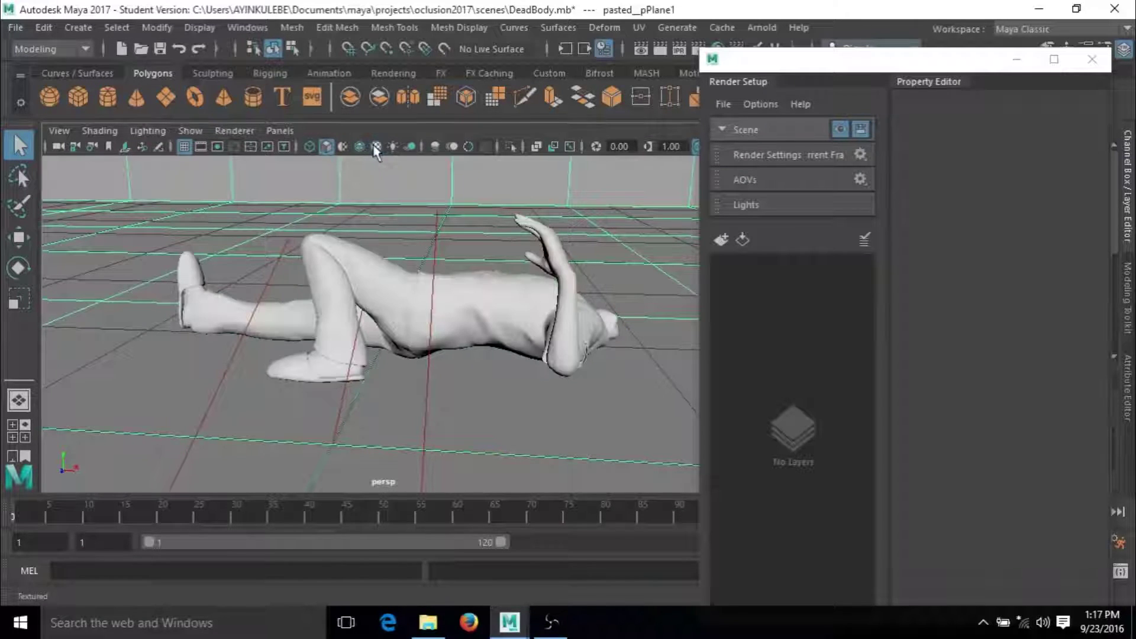
{"action": "key", "text": "space"}
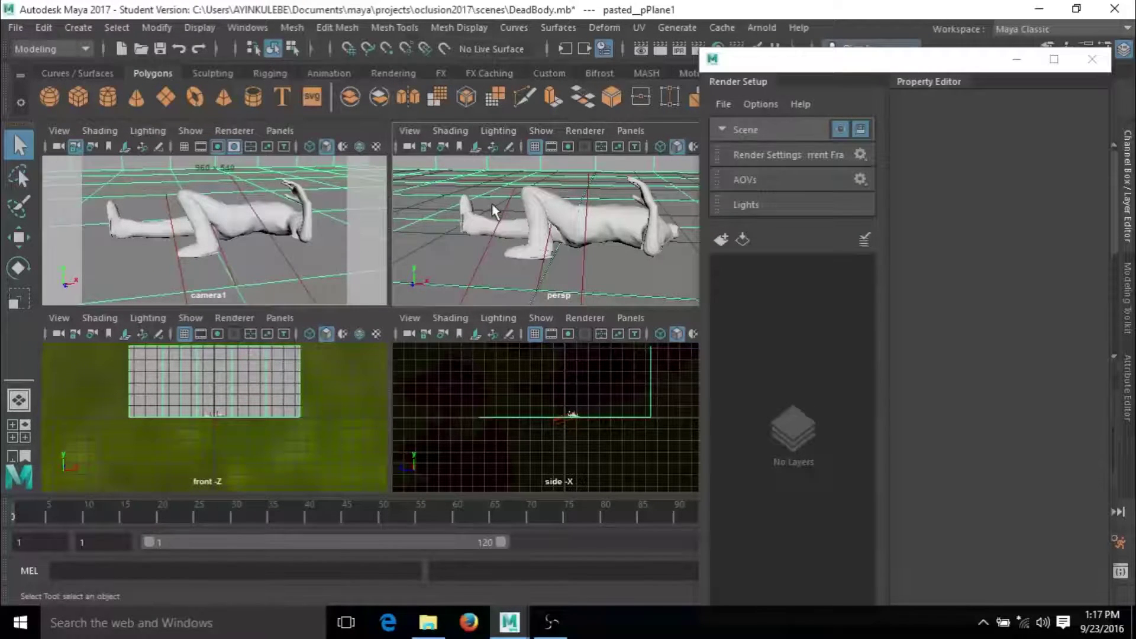
{"action": "key", "text": "space"}
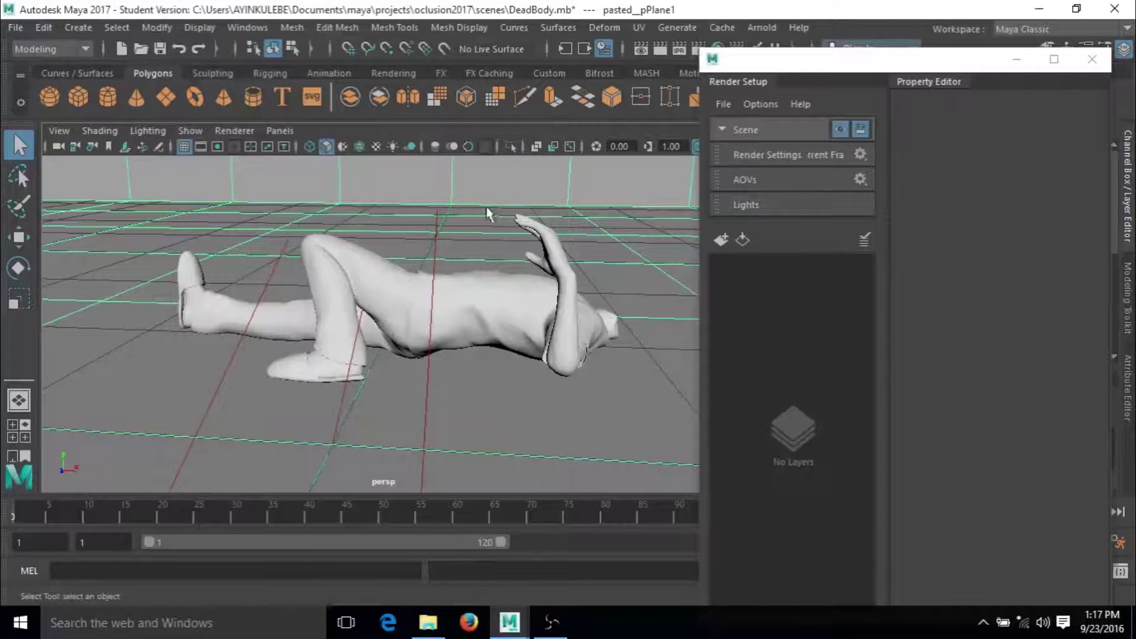
Create a render layer and name it beauty
{"action": "left_click", "coordinate": [723, 240]}
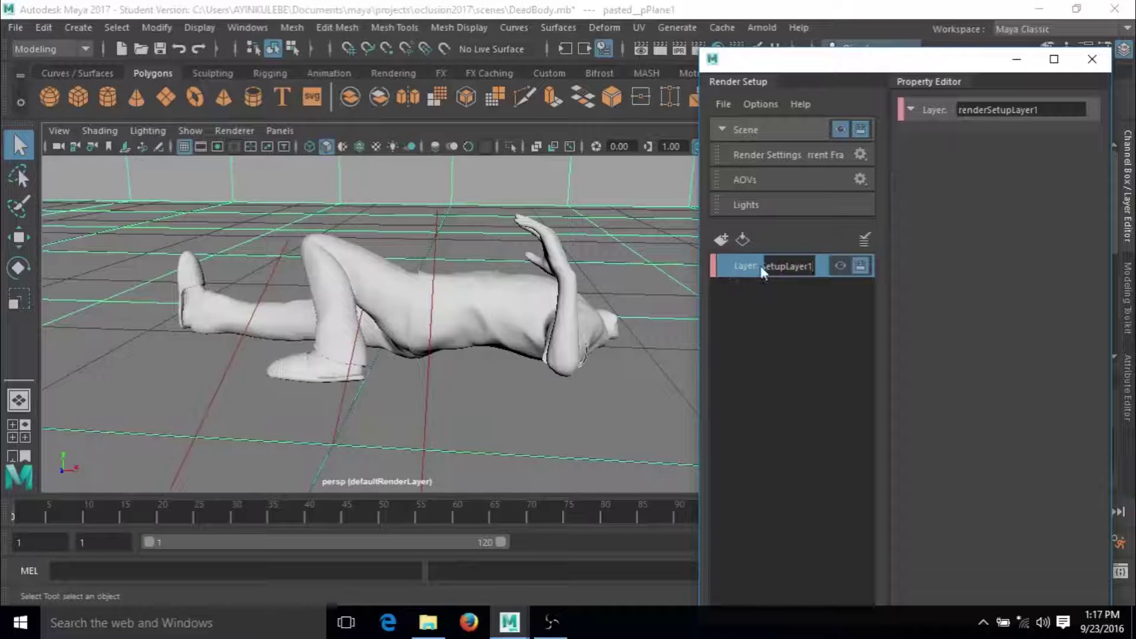
{"action": "key", "text": "ctrl+a"}
{"action": "type", "text": "beauty"}
{"action": "key", "text": "Return"}
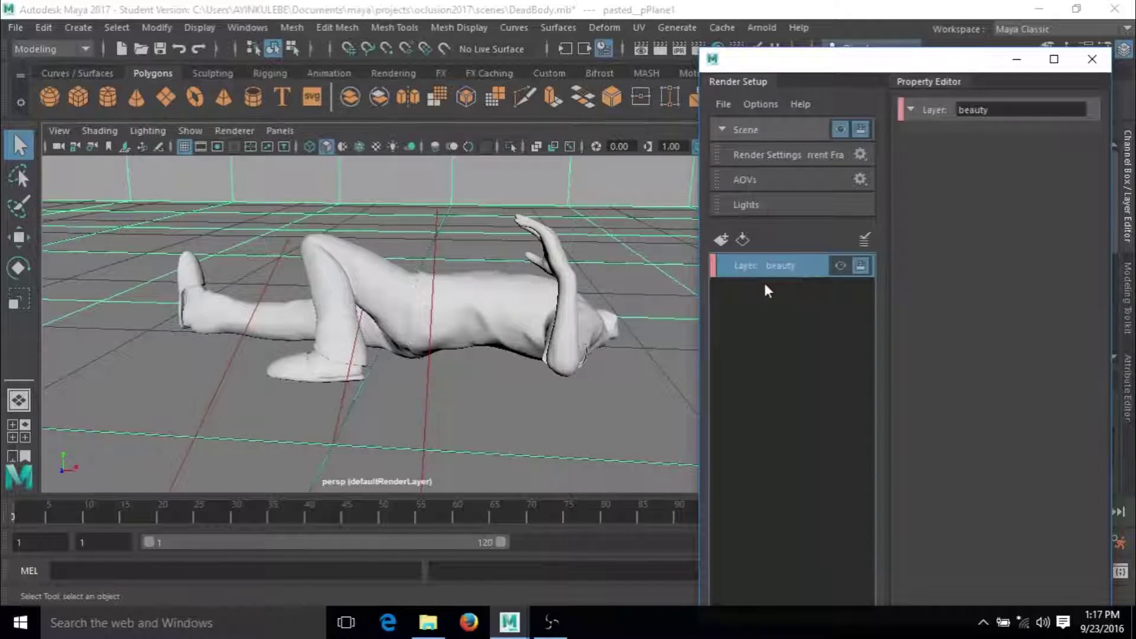
Create a collection in the beauty layer and widen the Render Setup window to show its properties
{"action": "right_click", "coordinate": [751, 264]}
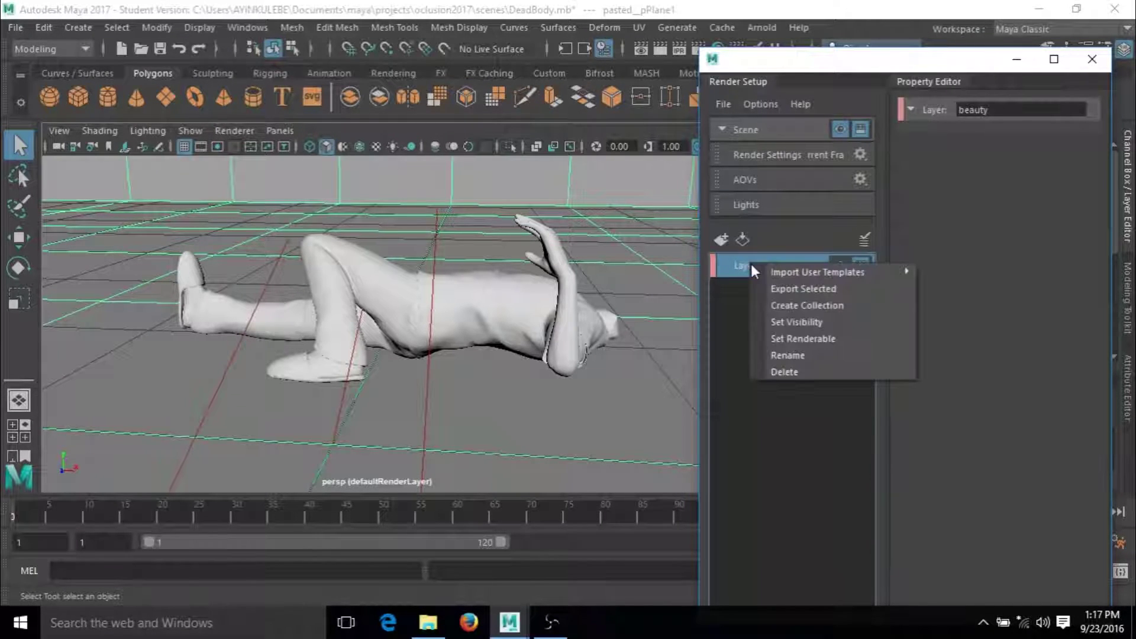
{"action": "left_click", "coordinate": [786, 306]}
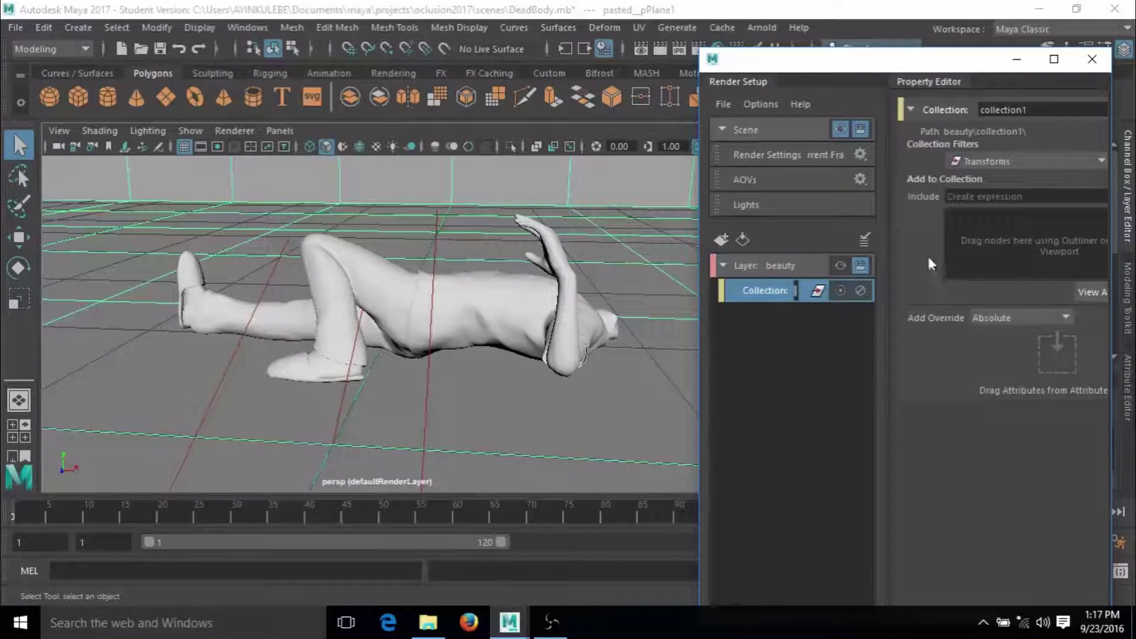
{"action": "left_click_drag", "start_coordinate": [908, 54], "coordinate": [729, 31]}
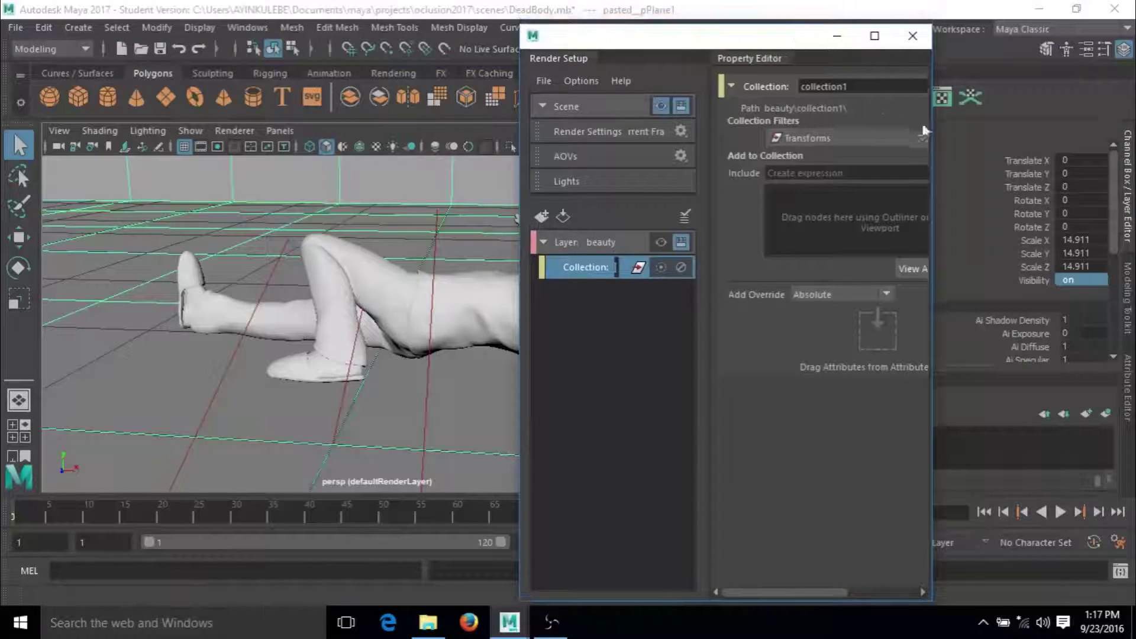
{"action": "left_click_drag", "start_coordinate": [932, 142], "coordinate": [1088, 142]}
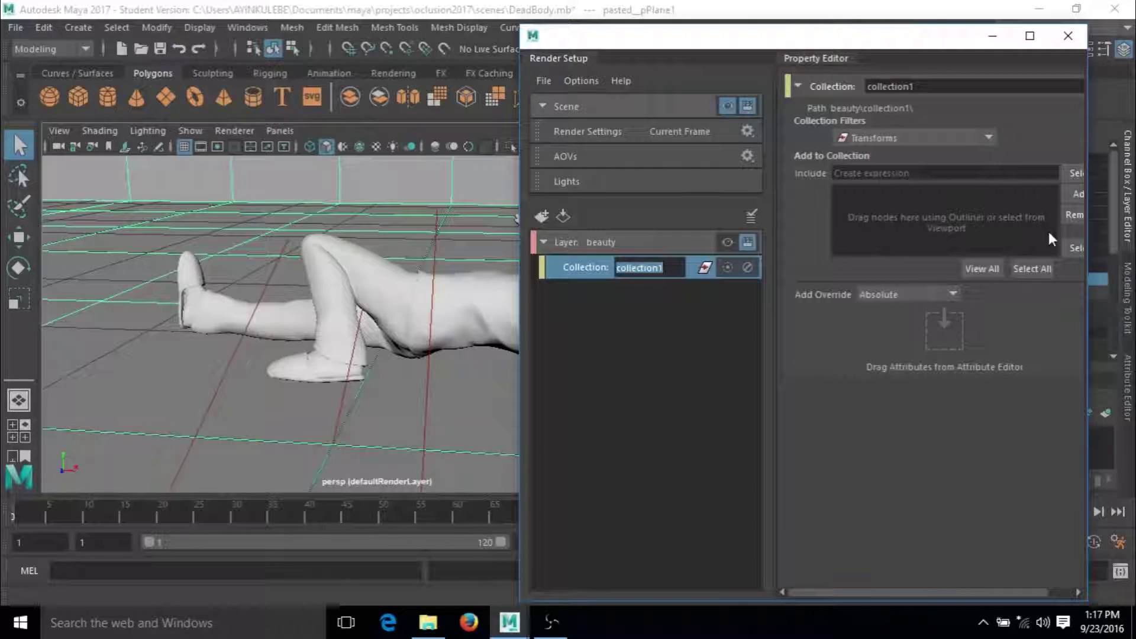
Open the Outliner, move pasted__pPlane1 out of its group, and delete the empty group
{"action": "left_click", "coordinate": [247, 26]}
{"action": "mouse_move", "coordinate": [284, 94]}
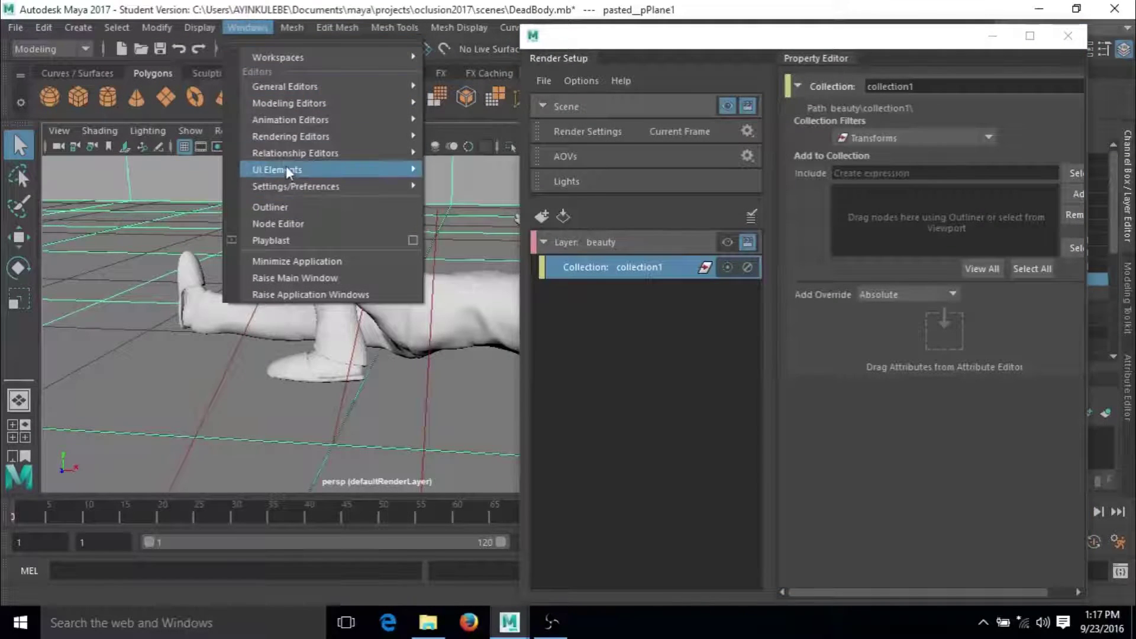
{"action": "left_click", "coordinate": [285, 209]}
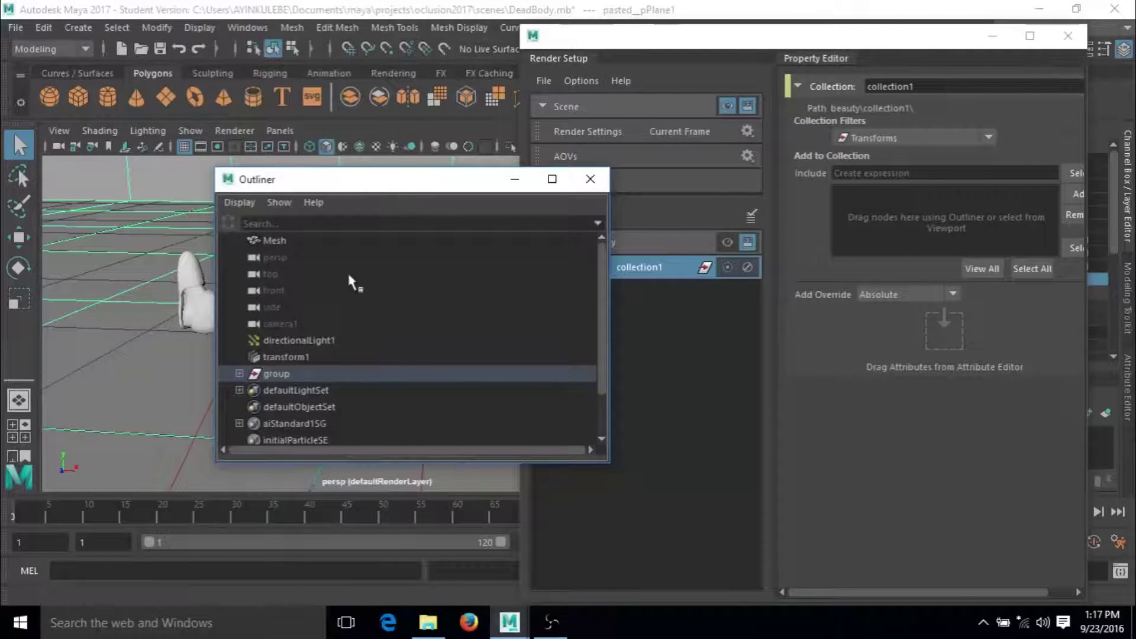
{"action": "left_click", "coordinate": [239, 373]}
{"action": "left_click", "coordinate": [284, 376]}
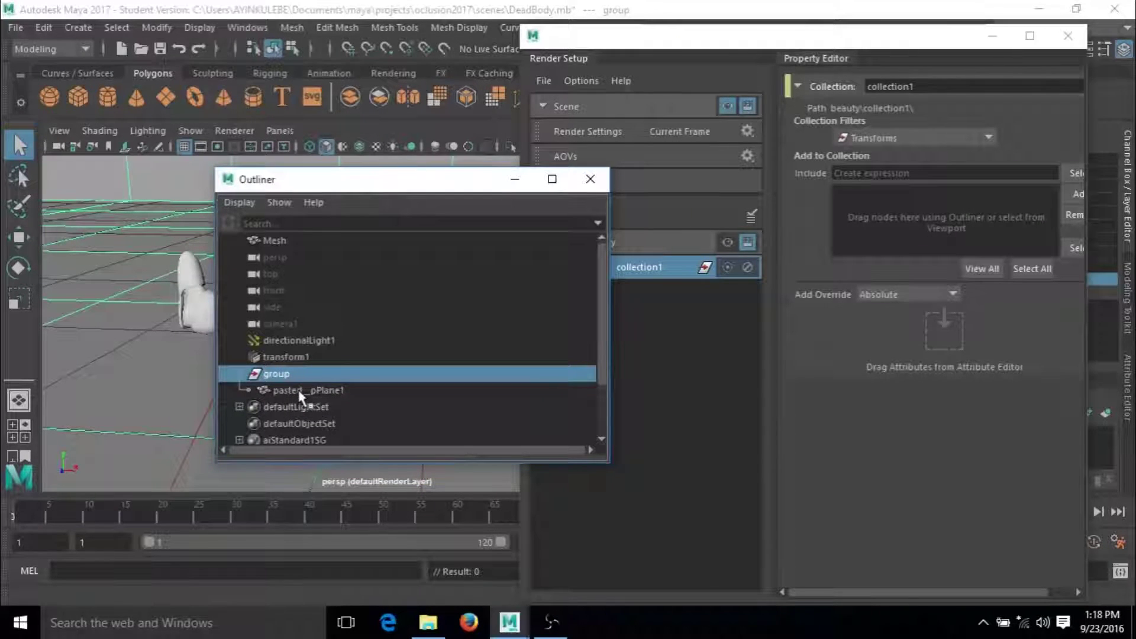
{"action": "left_click", "coordinate": [299, 392]}
{"action": "middle_click_drag", "start_coordinate": [300, 391], "coordinate": [300, 367]}
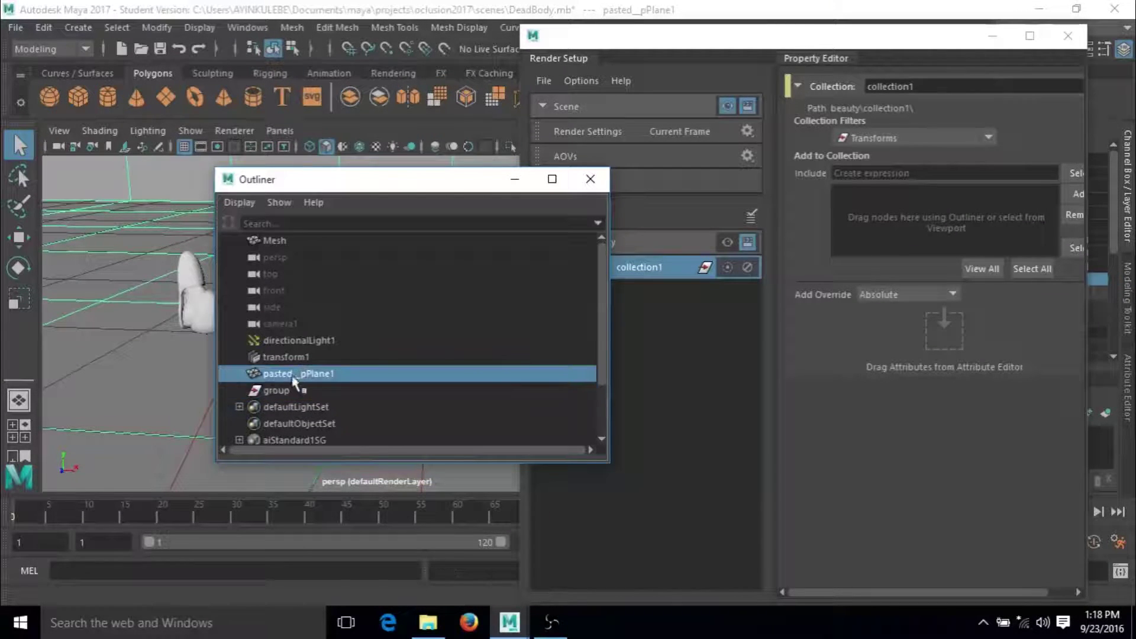
{"action": "left_click", "coordinate": [288, 391]}
{"action": "key", "text": "Delete"}
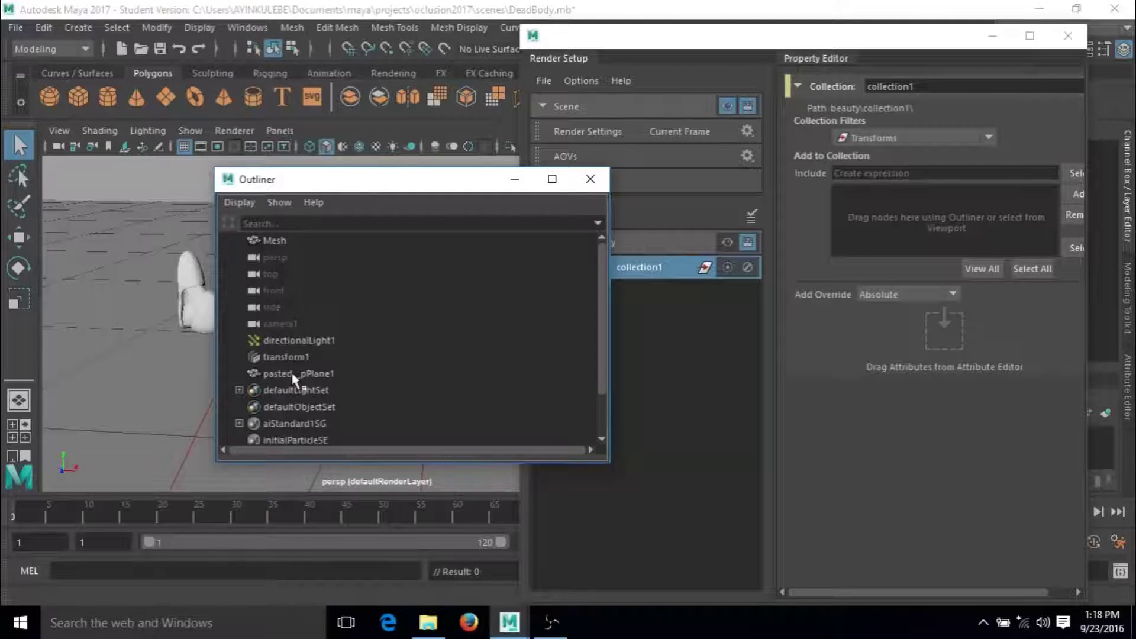
Reorder the Outliner so directionalLight1 and Mesh sit directly above pasted__pPlane1, and check transform1 in textured display
{"action": "left_click", "coordinate": [294, 378]}
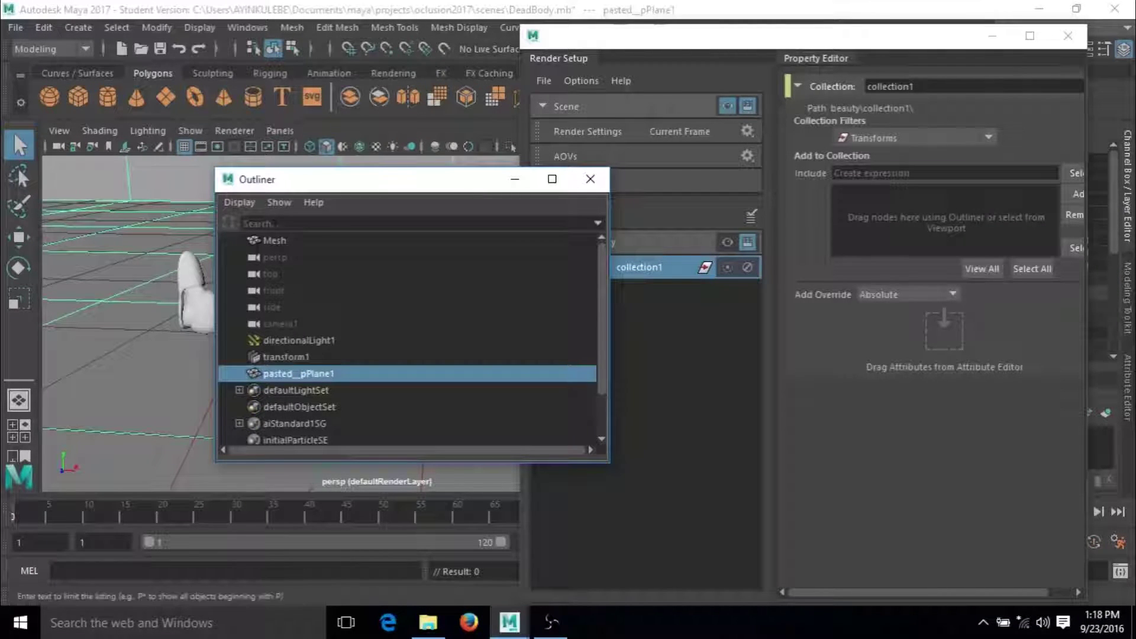
{"action": "left_click", "coordinate": [272, 241]}
{"action": "middle_click_drag", "start_coordinate": [273, 242], "coordinate": [275, 367]}
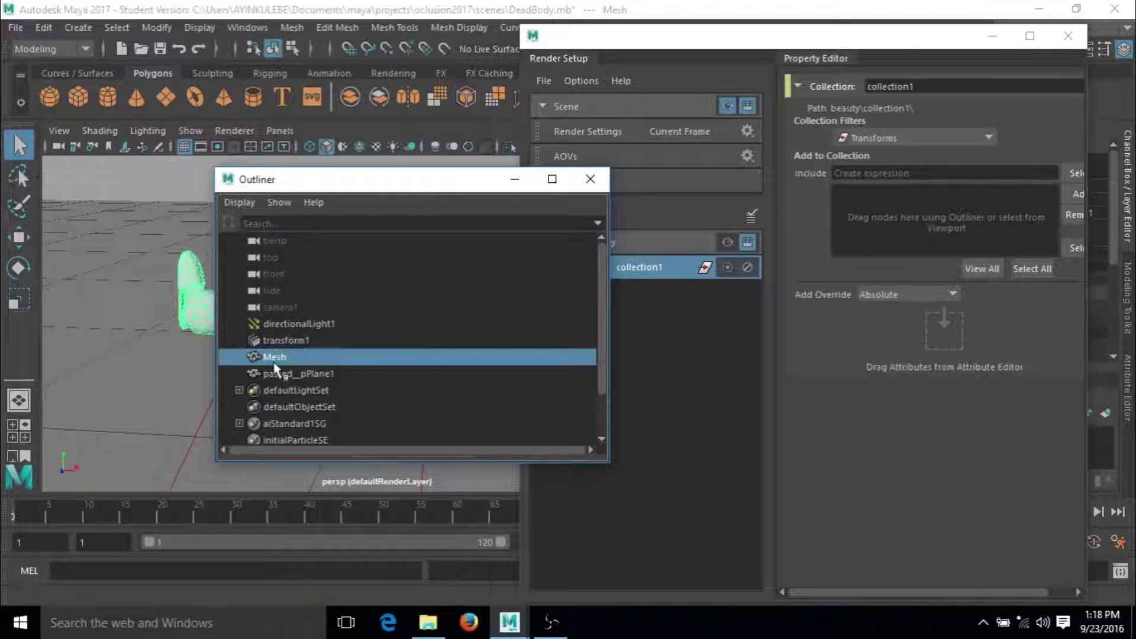
{"action": "left_click", "coordinate": [301, 325]}
{"action": "middle_click_drag", "start_coordinate": [300, 326], "coordinate": [300, 349]}
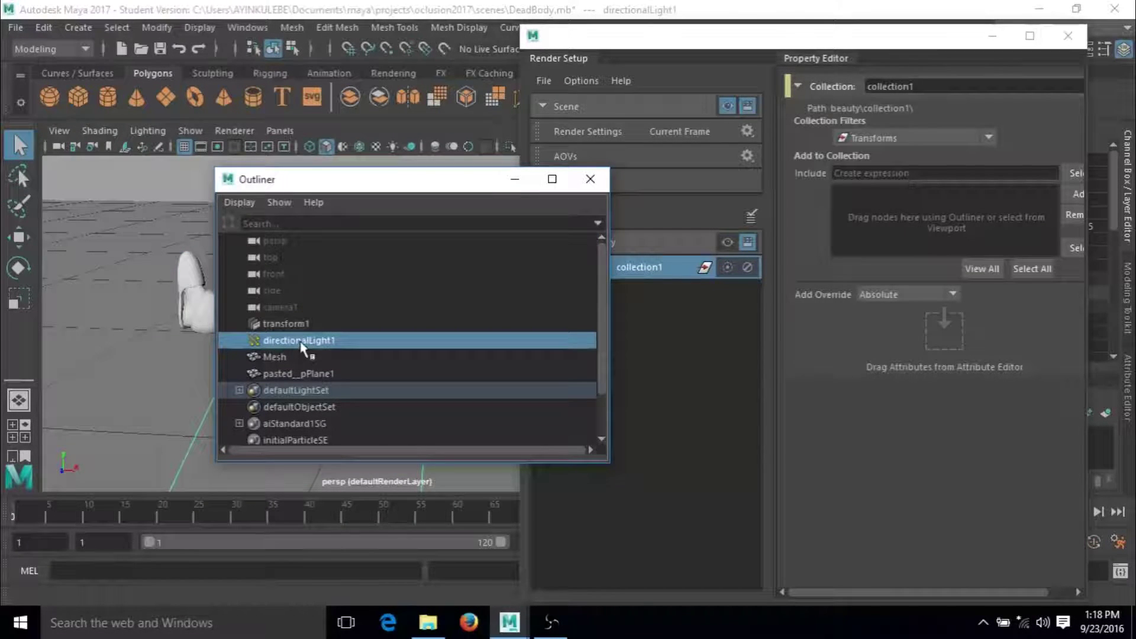
{"action": "left_click", "coordinate": [306, 325]}
{"action": "key", "text": "6"}
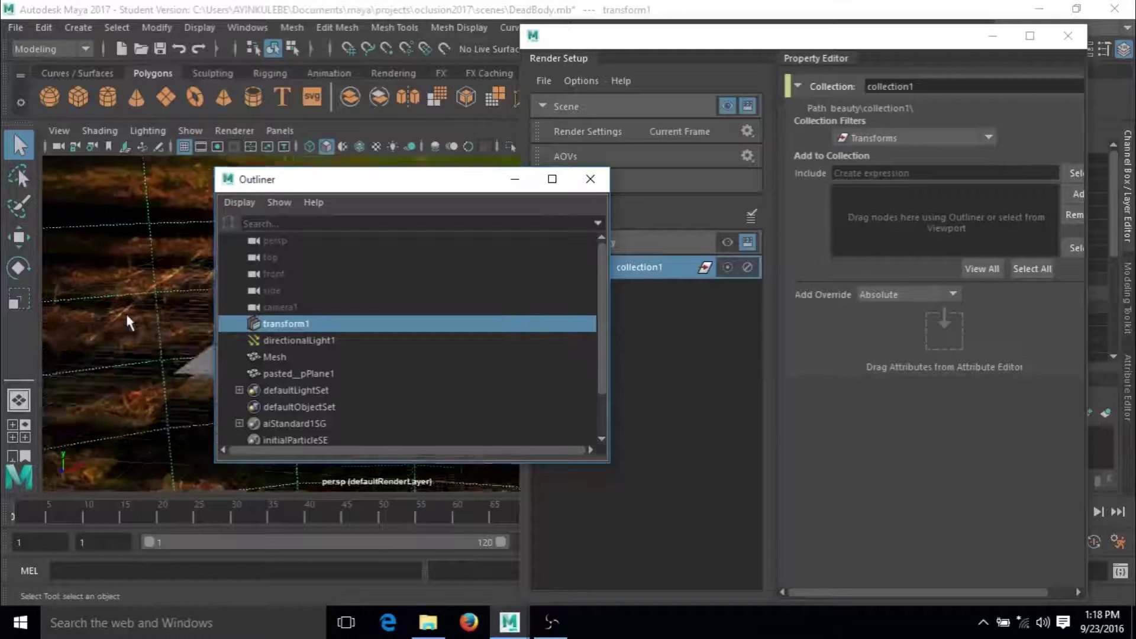
{"action": "key", "text": "5"}
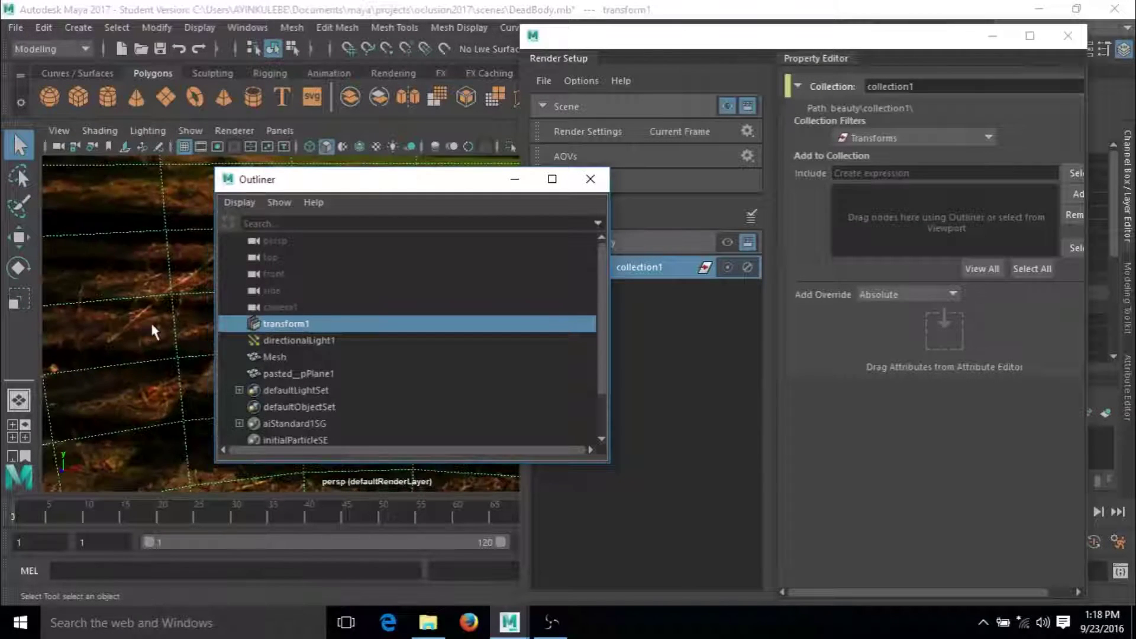
Add directionalLight1, Mesh and pasted__pPlane1 to the beauty layer's collection, then minimize the Outliner
{"action": "left_click", "coordinate": [295, 341]}
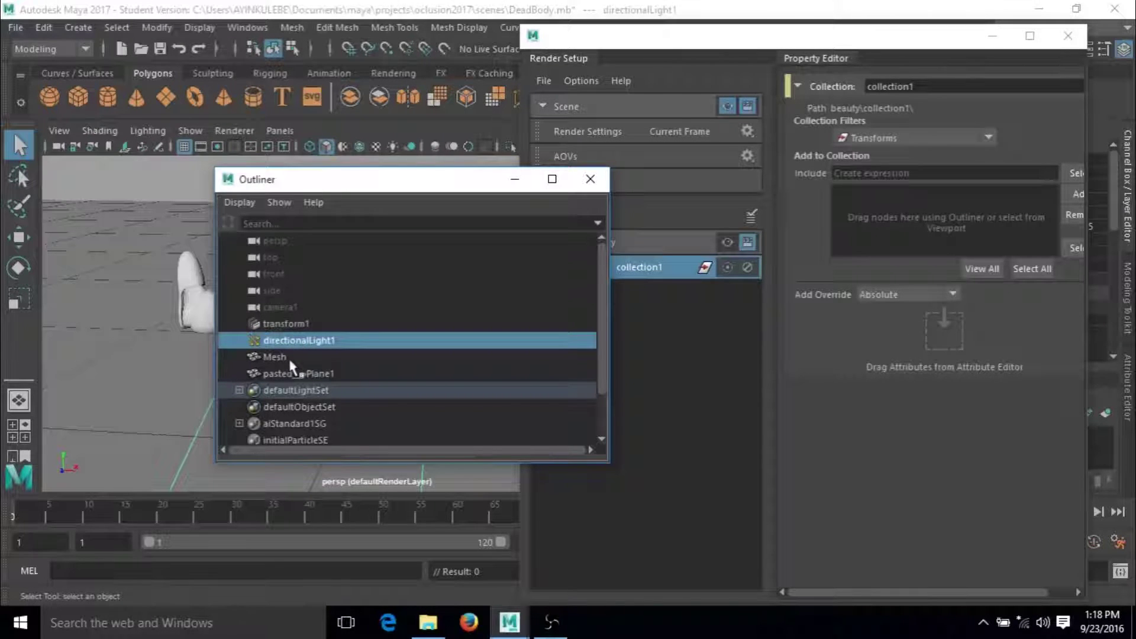
{"action": "left_click", "coordinate": [287, 355], "text": "ctrl"}
{"action": "left_click", "coordinate": [299, 374], "text": "ctrl"}
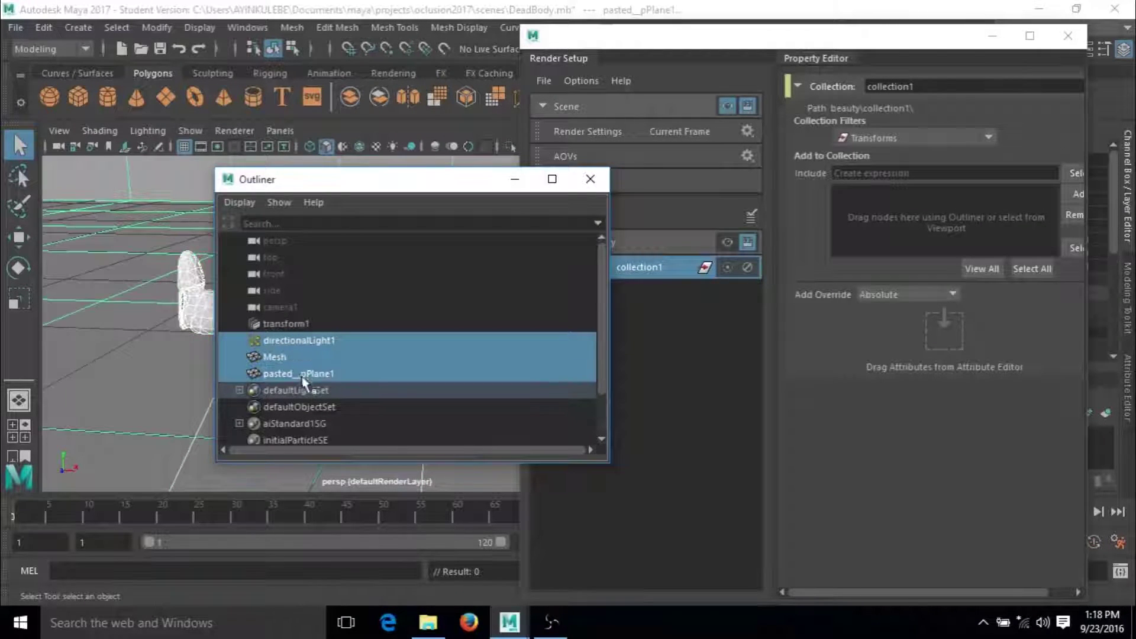
{"action": "left_click_drag", "start_coordinate": [345, 353], "coordinate": [937, 226]}
{"action": "left_click", "coordinate": [515, 179]}
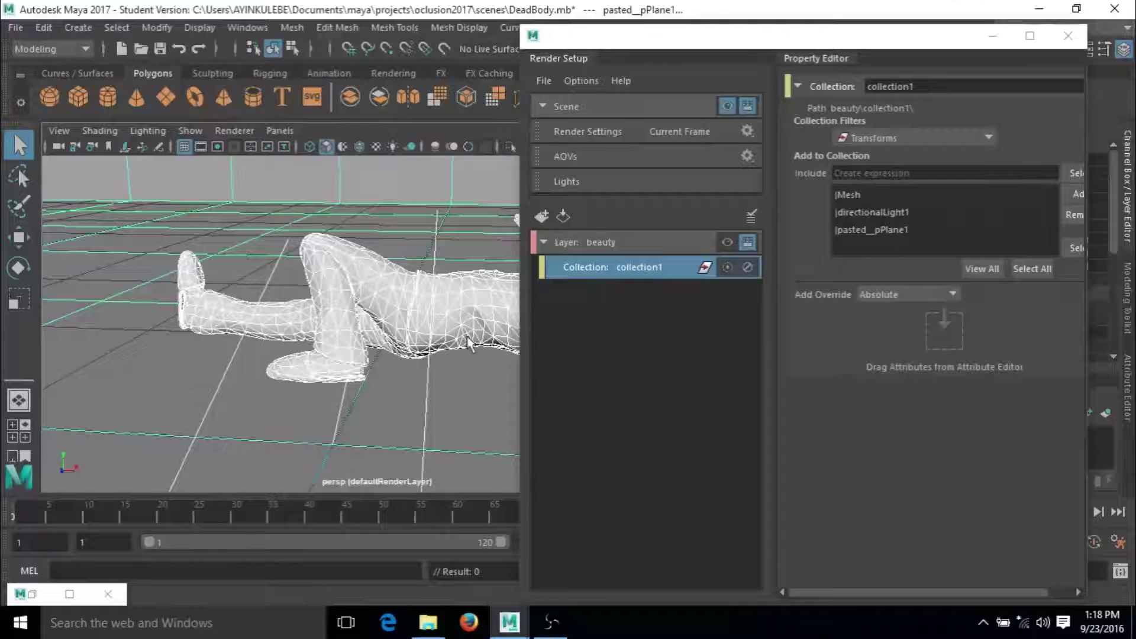
Collapse the beauty layer and create a second render layer named occ
{"action": "left_click", "coordinate": [550, 550]}
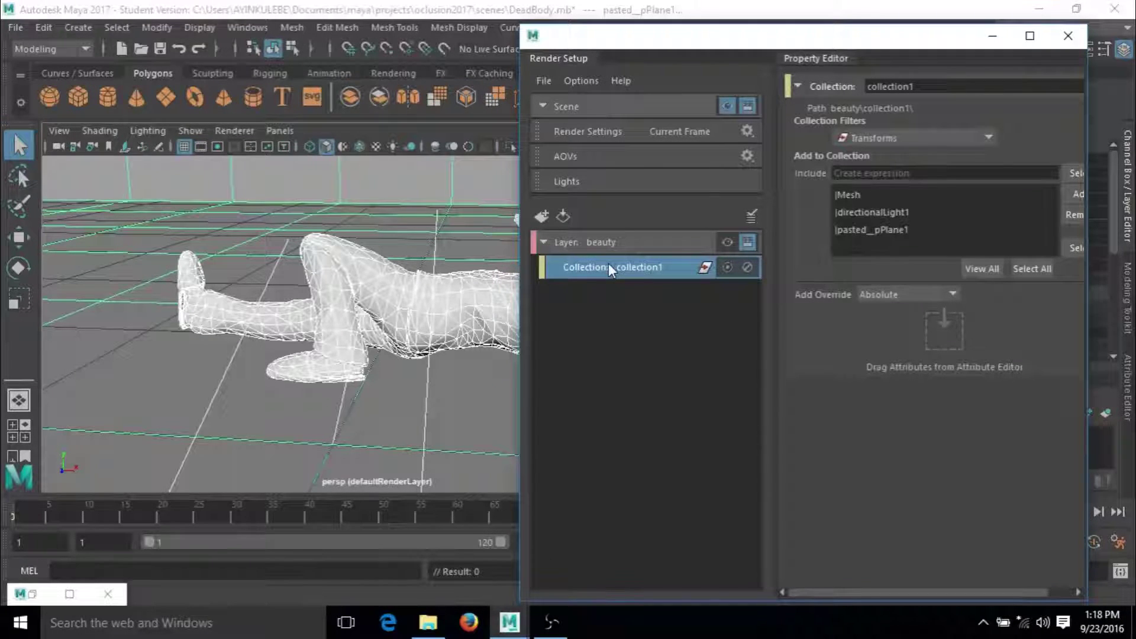
{"action": "left_click", "coordinate": [589, 287]}
{"action": "left_click", "coordinate": [544, 242]}
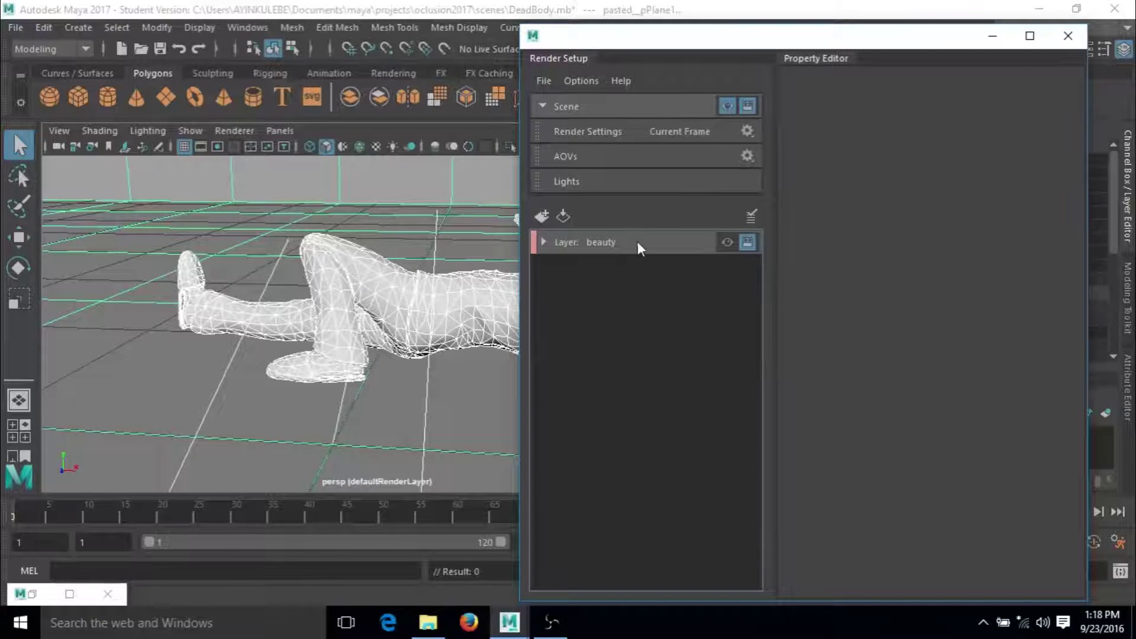
{"action": "left_click", "coordinate": [545, 215]}
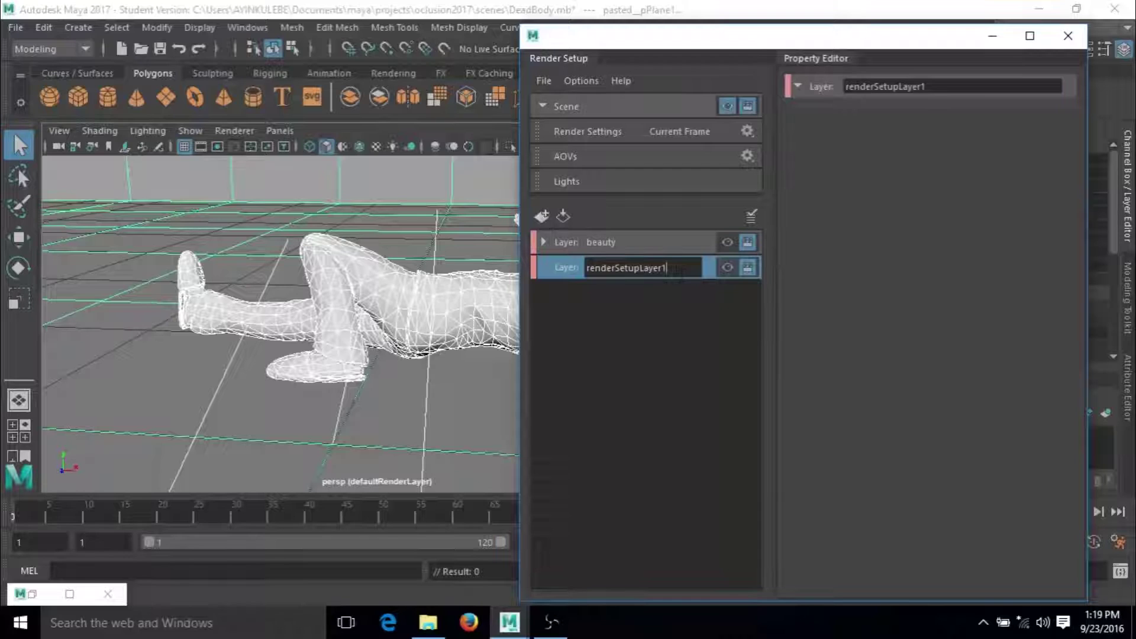
{"action": "left_click_drag", "start_coordinate": [680, 273], "coordinate": [537, 271]}
{"action": "type", "text": "occ"}
{"action": "key", "text": "Return"}
Create a collection in the occ layer and keep its default name
{"action": "right_click", "coordinate": [538, 271]}
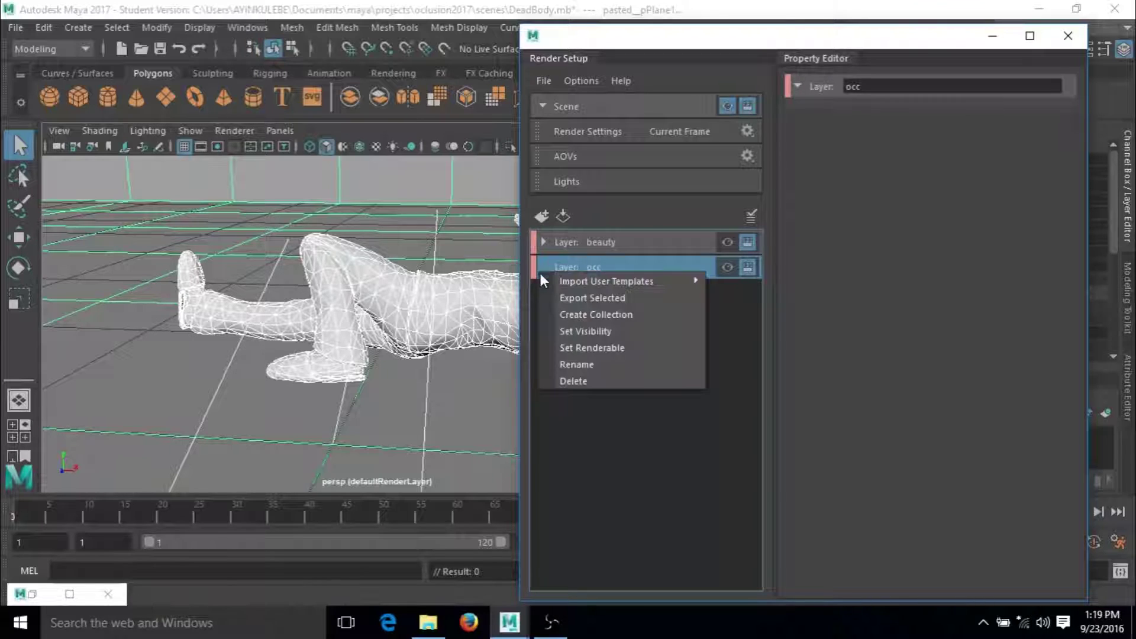
{"action": "left_click", "coordinate": [623, 315]}
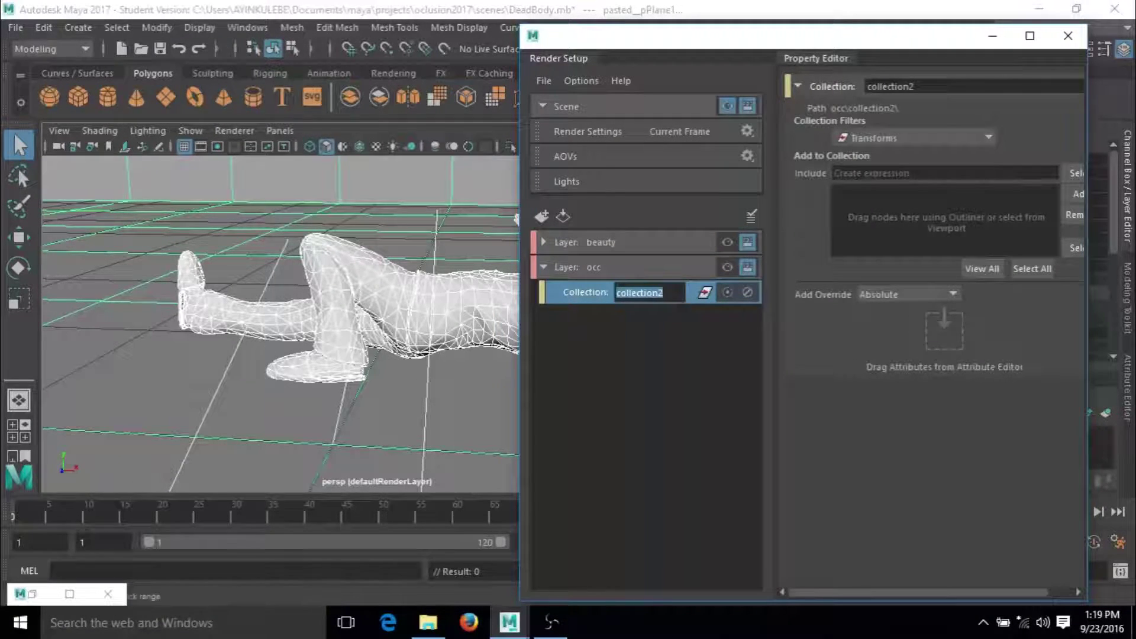
{"action": "left_click", "coordinate": [139, 371]}
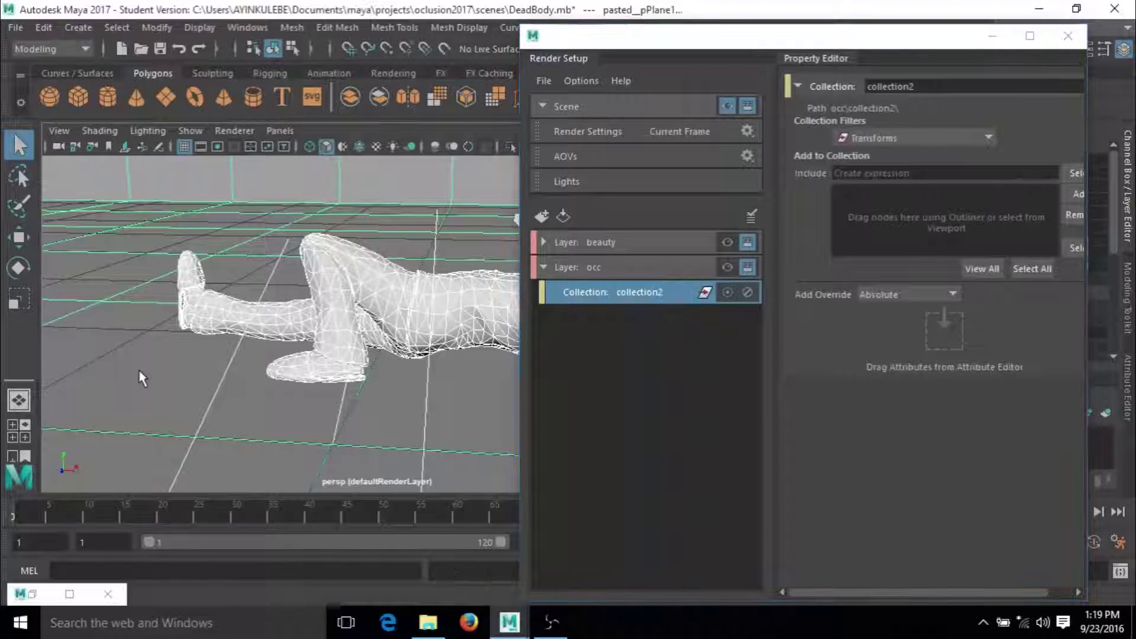
Switch the viewport to shaded display and add Mesh and pasted__pPlane1 from the Outliner to the occ layer's collection, then minimize the Outliner
{"action": "key", "text": "5"}
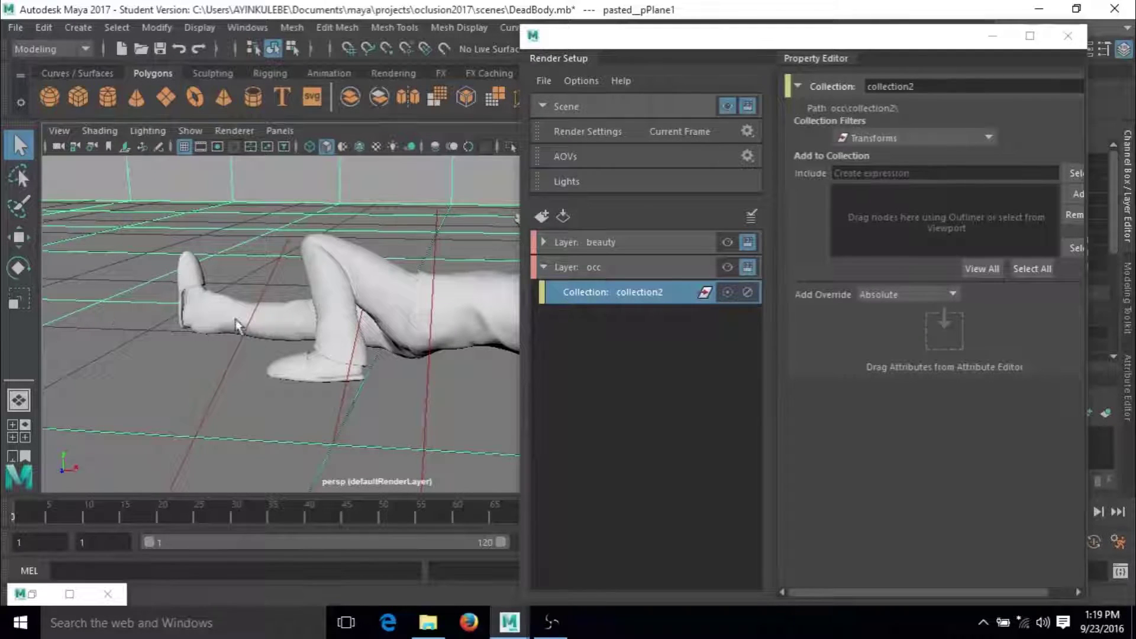
{"action": "left_click", "coordinate": [200, 310]}
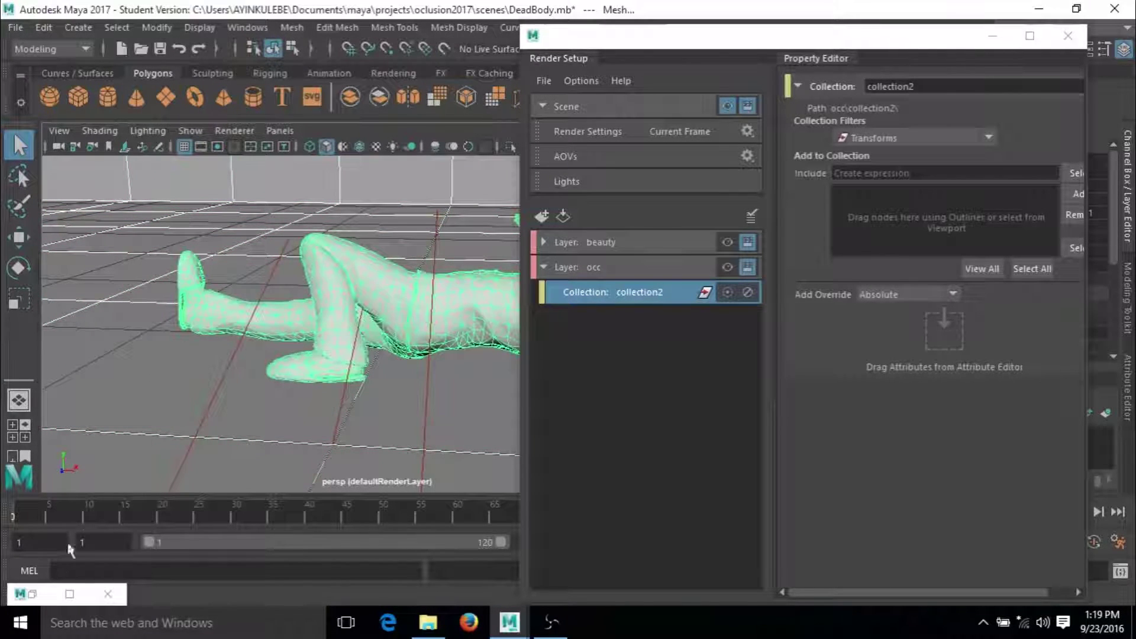
{"action": "left_click", "coordinate": [37, 595]}
{"action": "left_click_drag", "start_coordinate": [288, 372], "coordinate": [288, 371]}
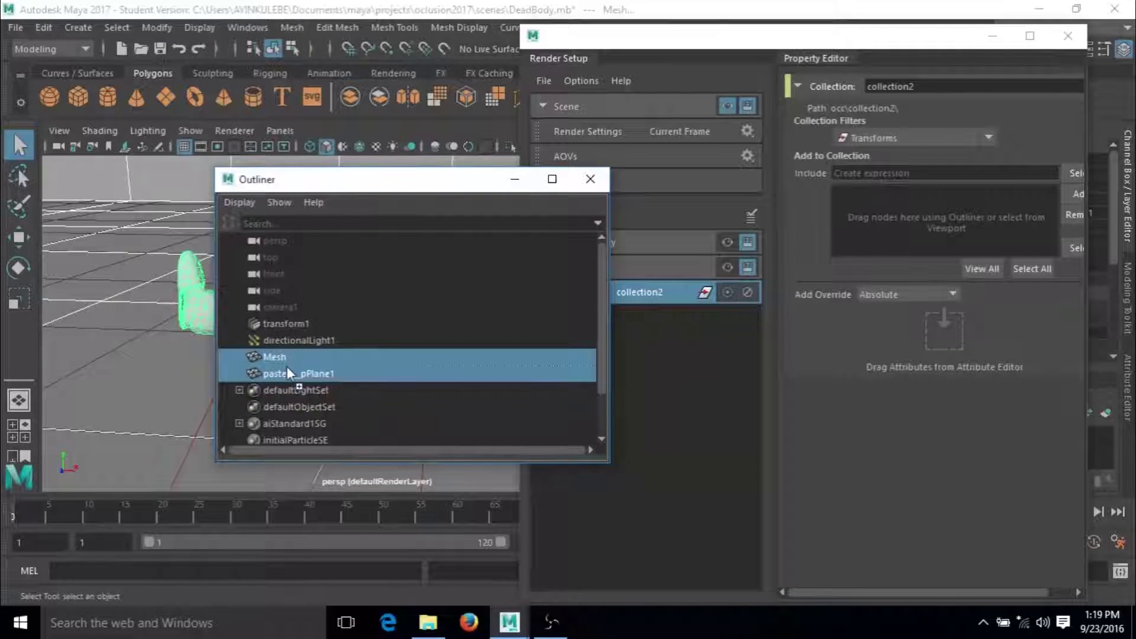
{"action": "left_click_drag", "start_coordinate": [910, 234], "coordinate": [911, 235]}
{"action": "left_click", "coordinate": [514, 180]}
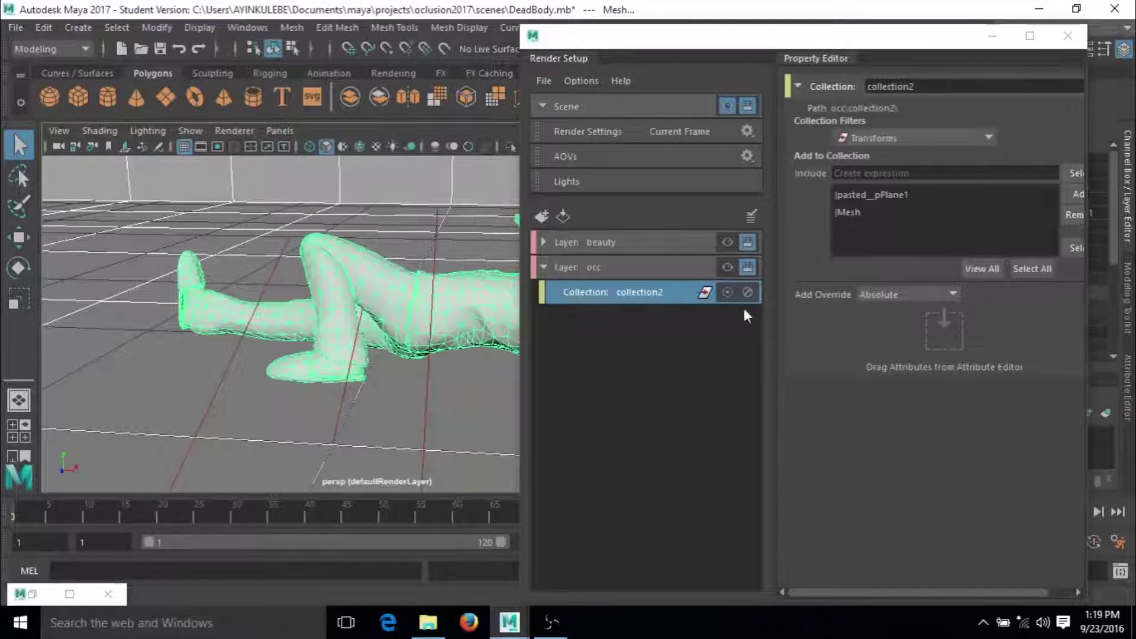
Create a shader override on the occ layer's collection and assign the Arnold aiAmbientOcclusion shader as its override shader
{"action": "right_click", "coordinate": [667, 289]}
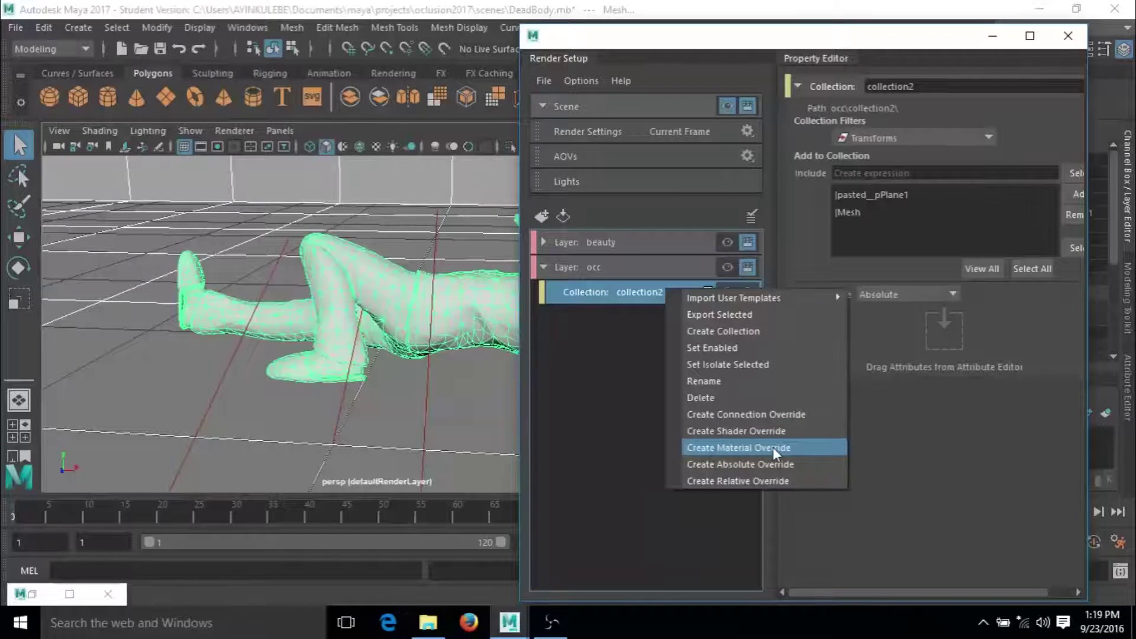
{"action": "left_click", "coordinate": [769, 432]}
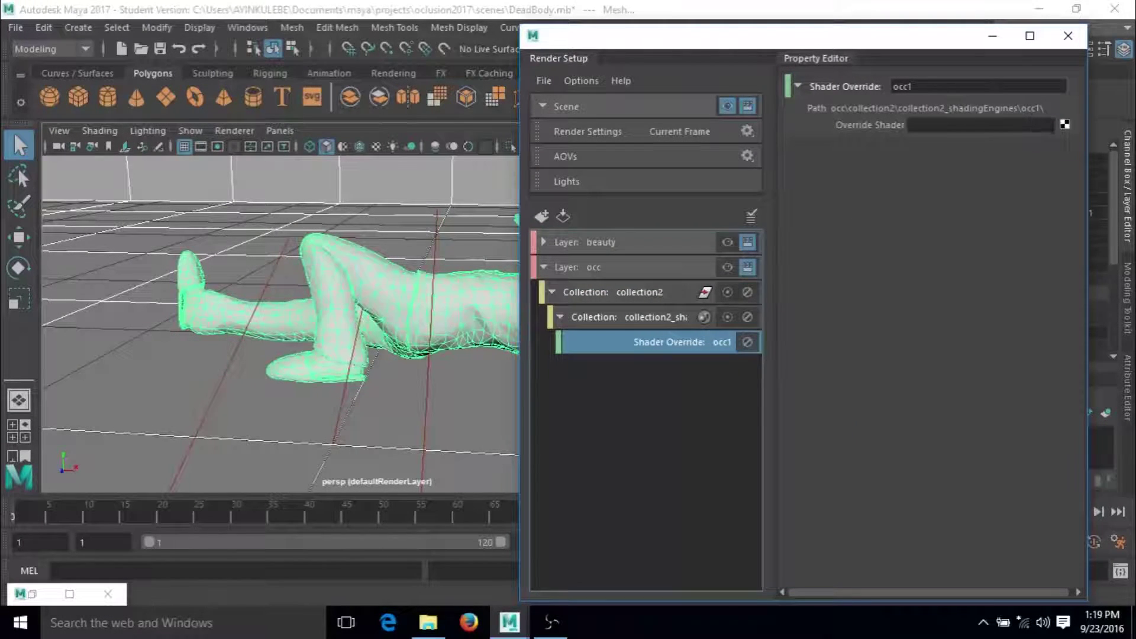
{"action": "left_click", "coordinate": [1065, 125]}
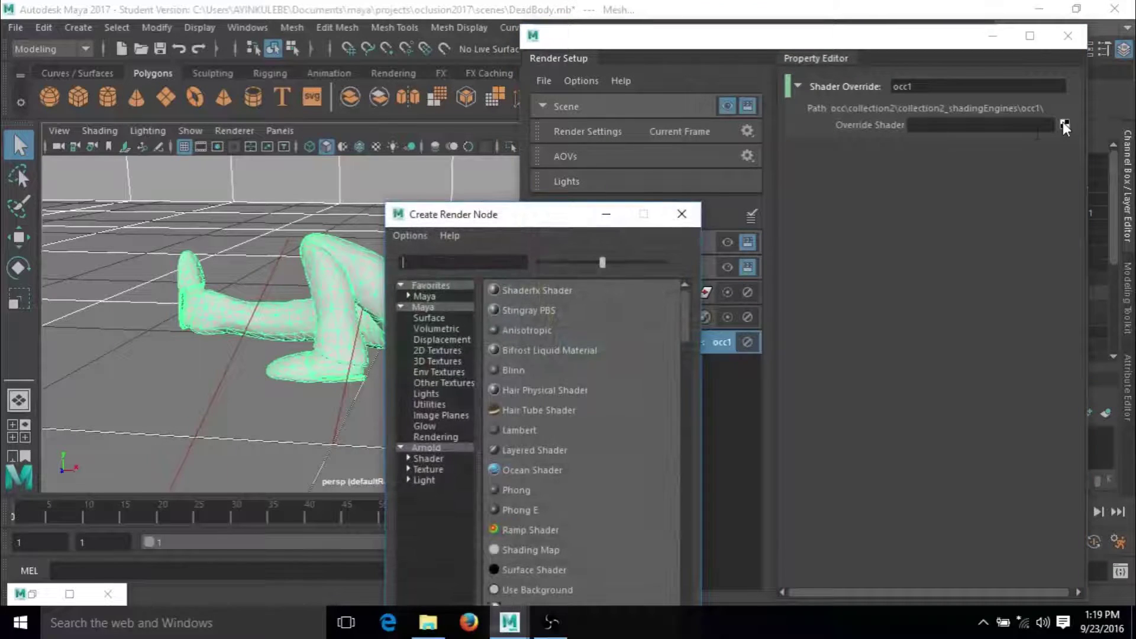
{"action": "left_click", "coordinate": [427, 459]}
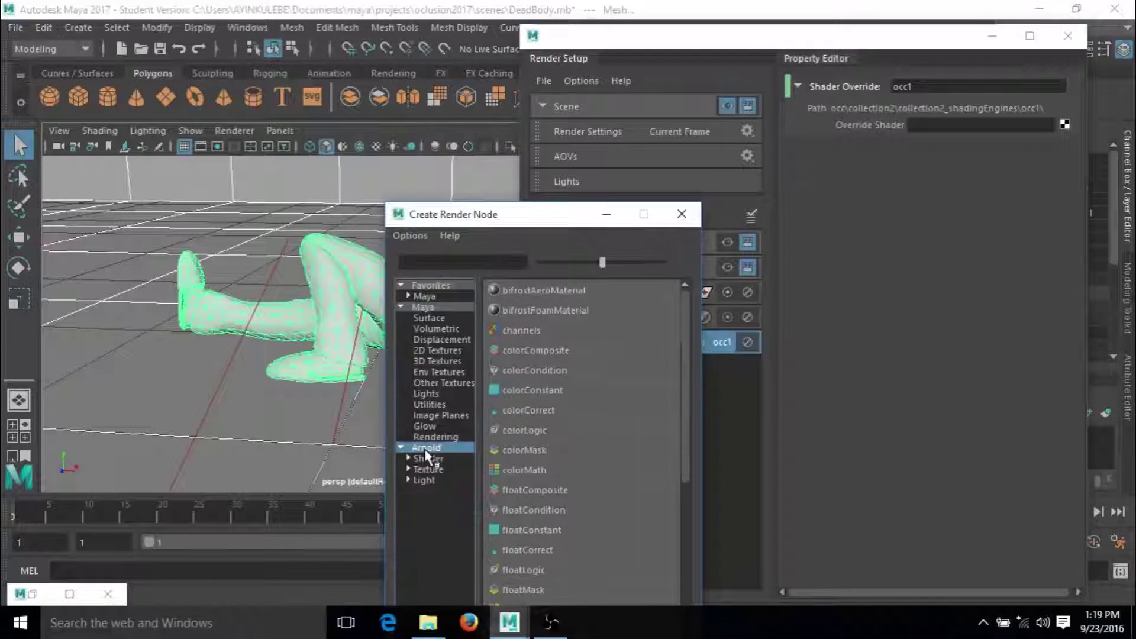
{"action": "scroll", "coordinate": [580, 343], "scroll_direction": "down", "scroll_amount": 10}
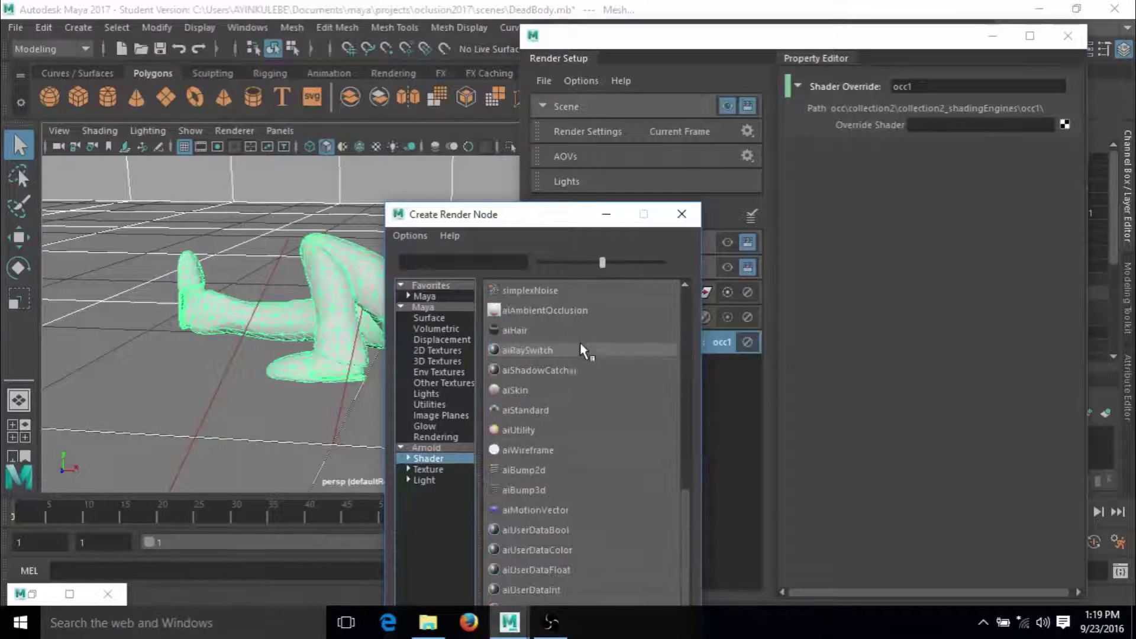
{"action": "left_click_drag", "start_coordinate": [553, 221], "coordinate": [540, 121]}
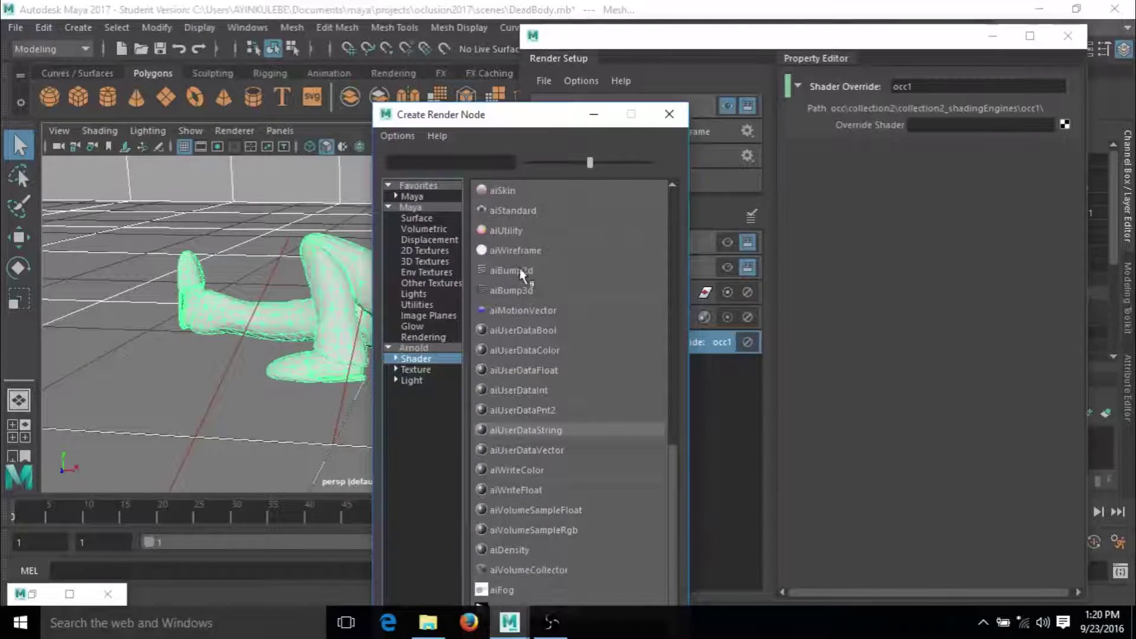
{"action": "scroll", "coordinate": [513, 265], "scroll_direction": "up", "scroll_amount": 4}
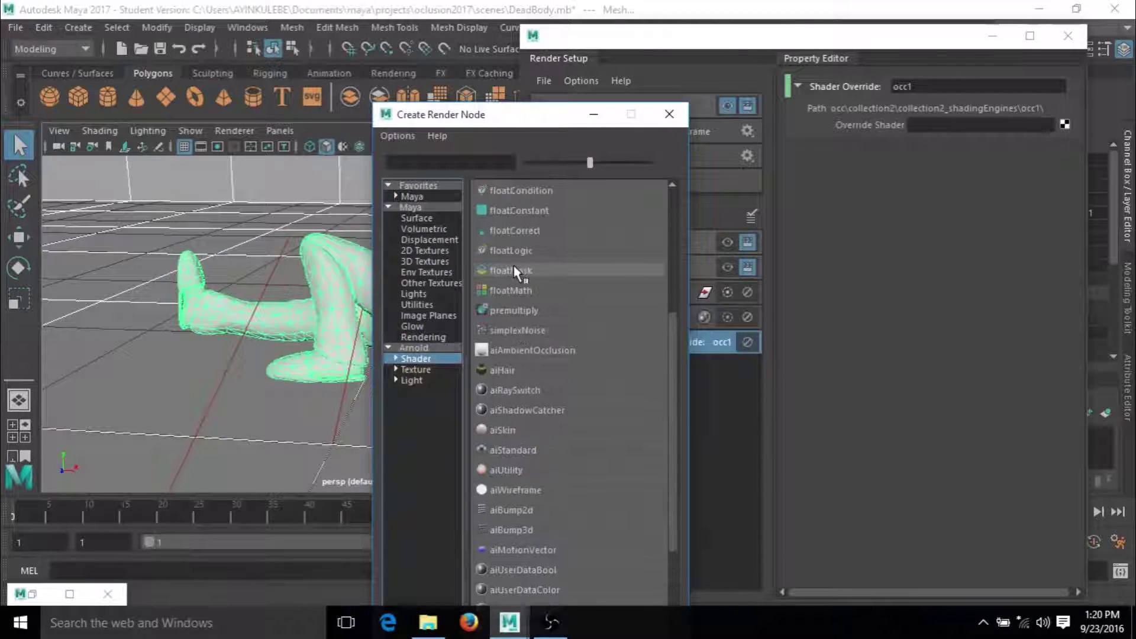
{"action": "left_click", "coordinate": [527, 353]}
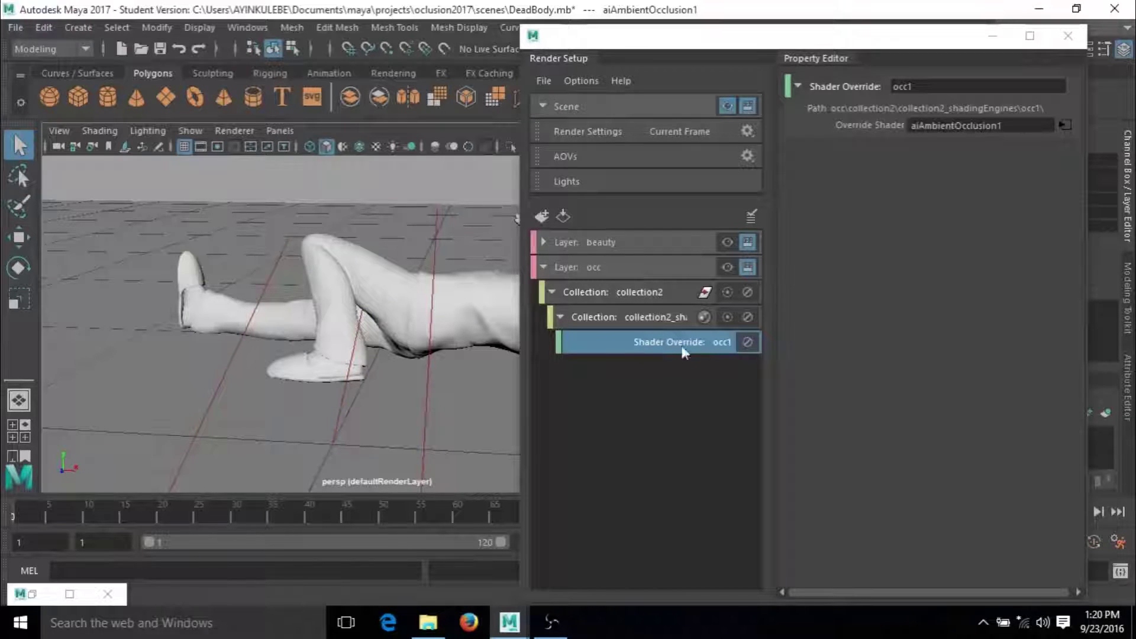
Make the beauty layer visible and render it in the Arnold Render View, placed beside the Render Setup window
{"action": "left_click", "coordinate": [727, 269]}
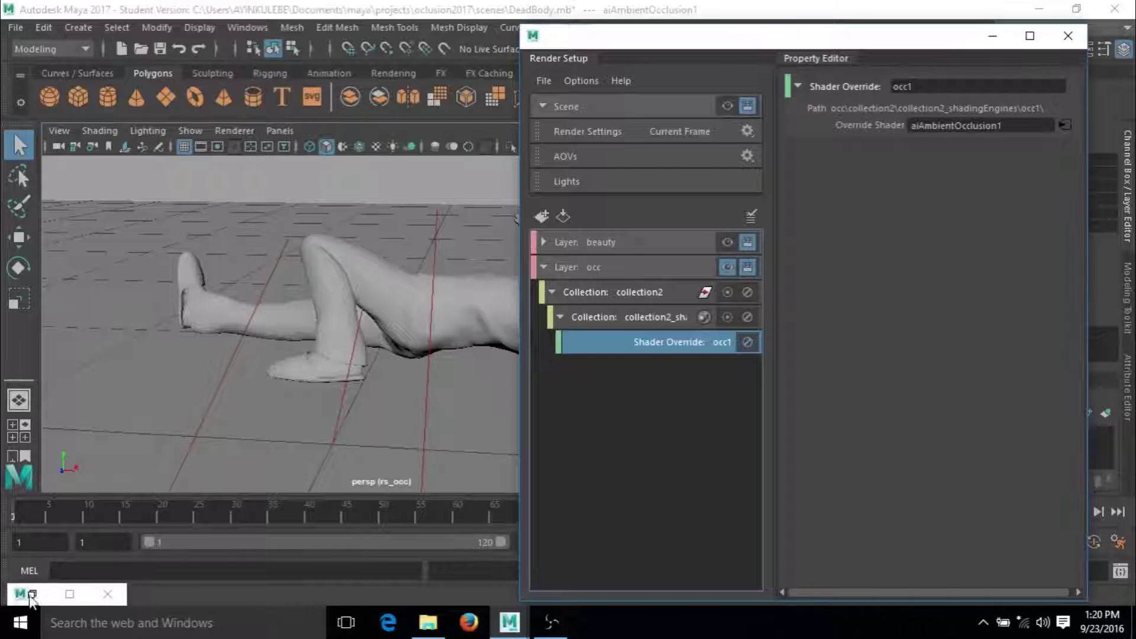
{"action": "left_click_drag", "start_coordinate": [551, 42], "coordinate": [116, 179]}
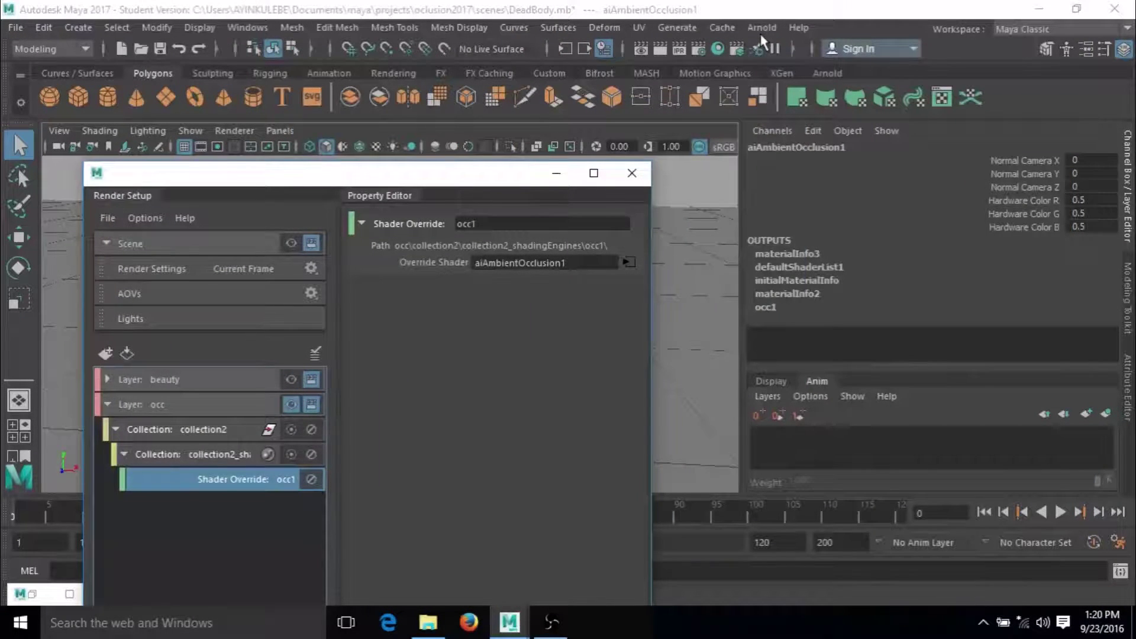
{"action": "left_click", "coordinate": [290, 381]}
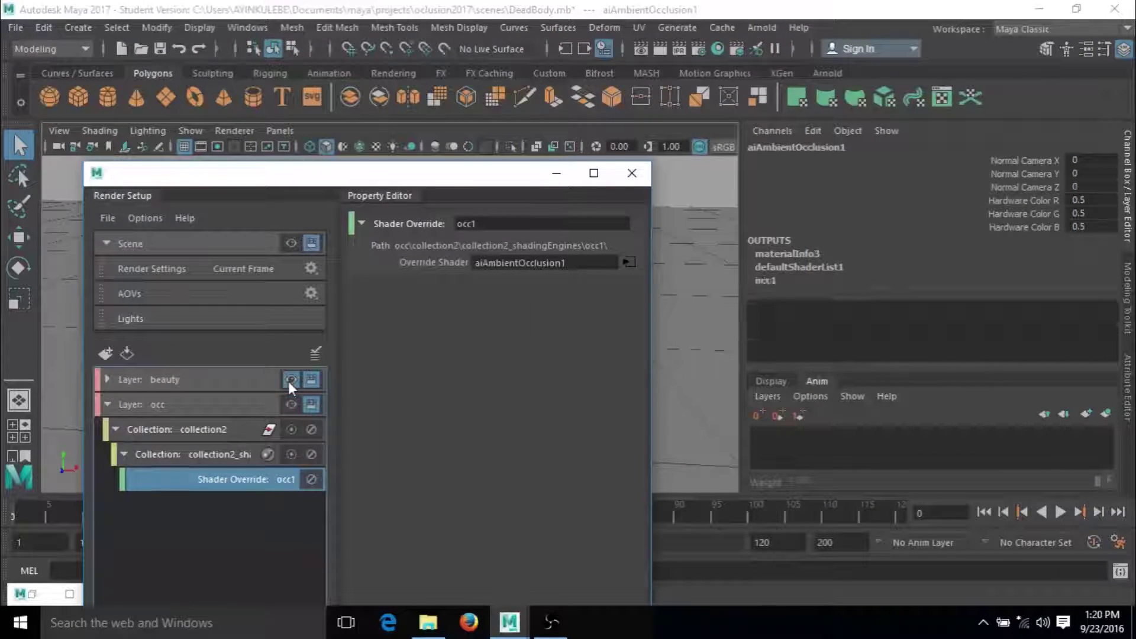
{"action": "left_click", "coordinate": [763, 31]}
{"action": "left_click", "coordinate": [797, 42]}
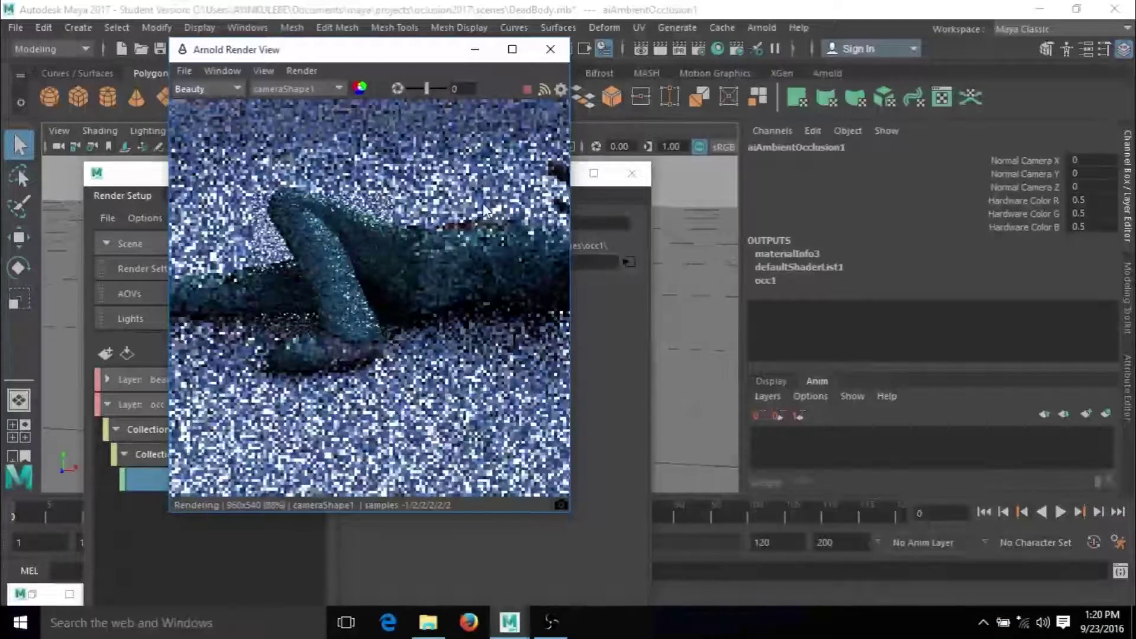
{"action": "scroll", "coordinate": [483, 208], "scroll_direction": "down", "scroll_amount": 1}
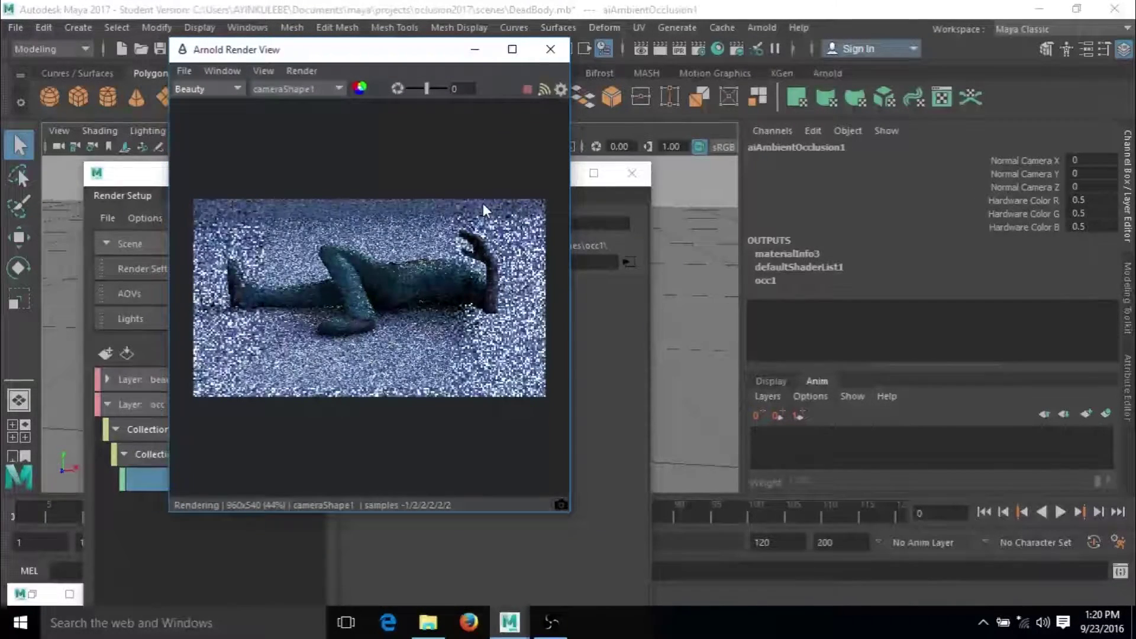
{"action": "left_click_drag", "start_coordinate": [388, 54], "coordinate": [903, 54]}
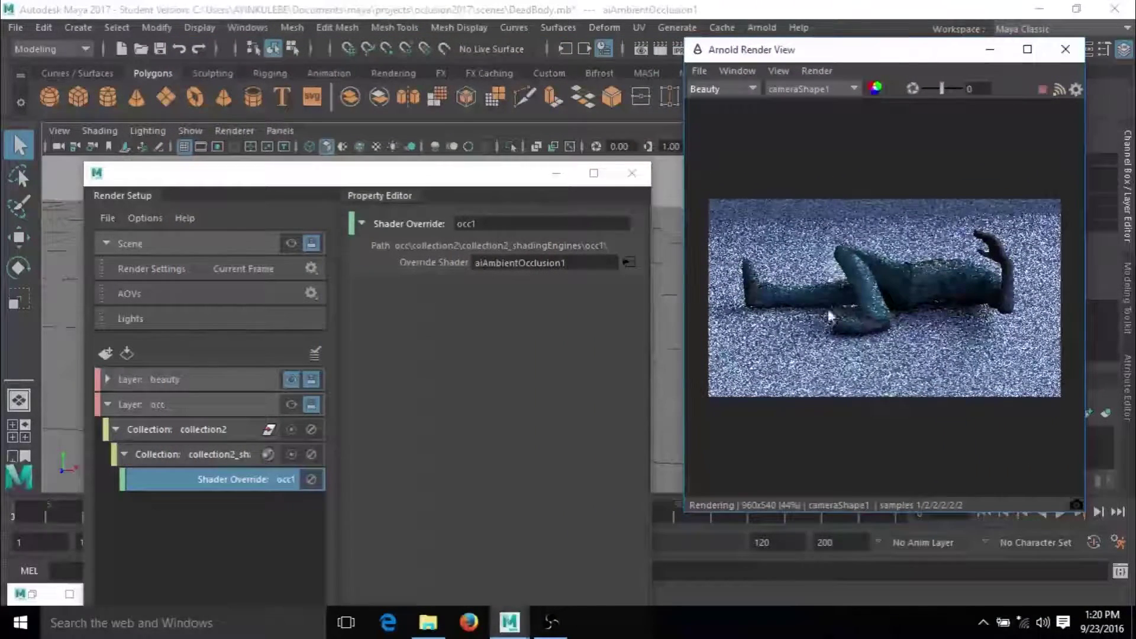
Switch the visible layer to occ and examine the body's ambient occlusion render in the Arnold Render View
{"action": "left_click", "coordinate": [289, 404]}
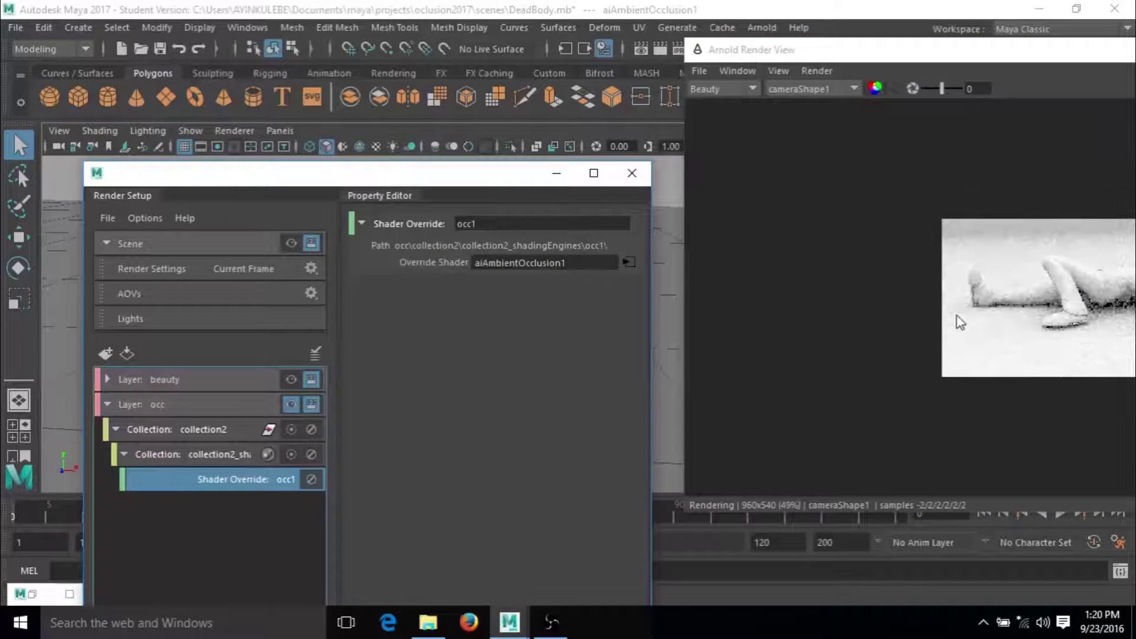
{"action": "scroll", "coordinate": [957, 315], "scroll_direction": "up", "scroll_amount": 3}
{"action": "middle_click_drag", "start_coordinate": [1017, 339], "coordinate": [900, 345]}
{"action": "scroll", "coordinate": [899, 345], "scroll_direction": "down", "scroll_amount": 2}
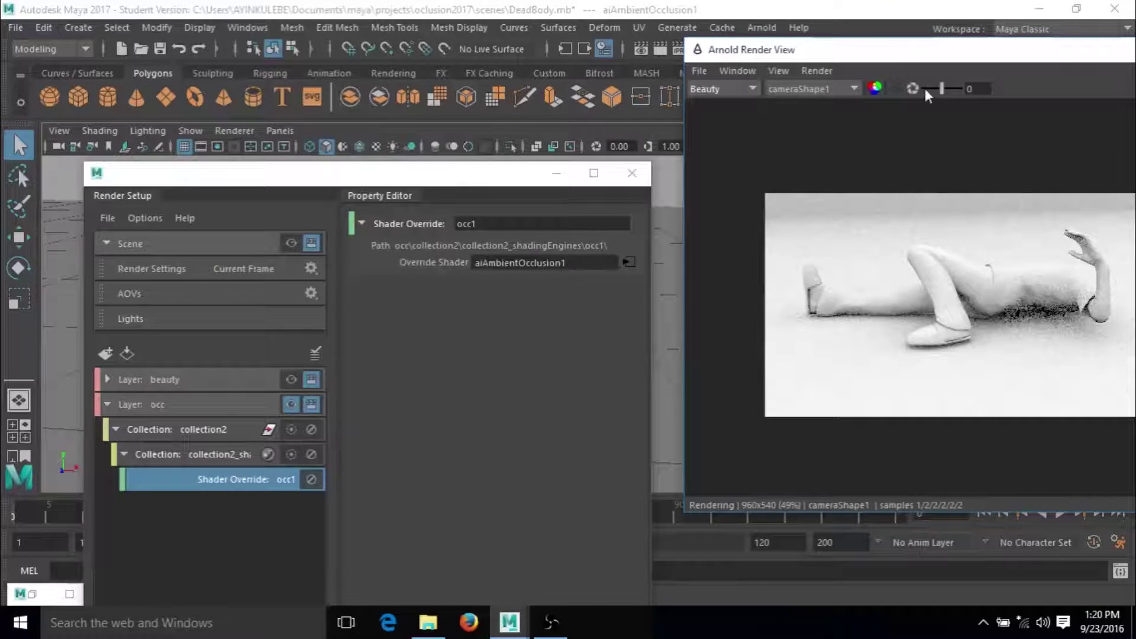
{"action": "left_click_drag", "start_coordinate": [924, 87], "coordinate": [720, 80]}
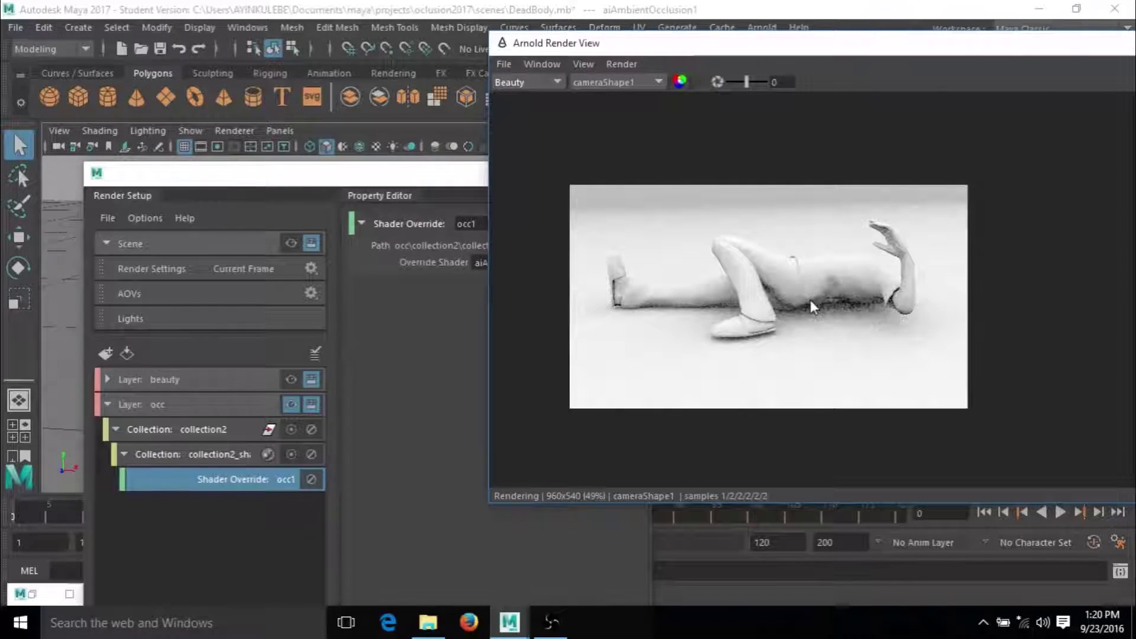
{"action": "scroll", "coordinate": [811, 302], "scroll_direction": "up", "scroll_amount": 2}
{"action": "scroll", "coordinate": [811, 301], "scroll_direction": "down", "scroll_amount": 2}
{"action": "middle_click_drag", "start_coordinate": [811, 302], "coordinate": [862, 298]}
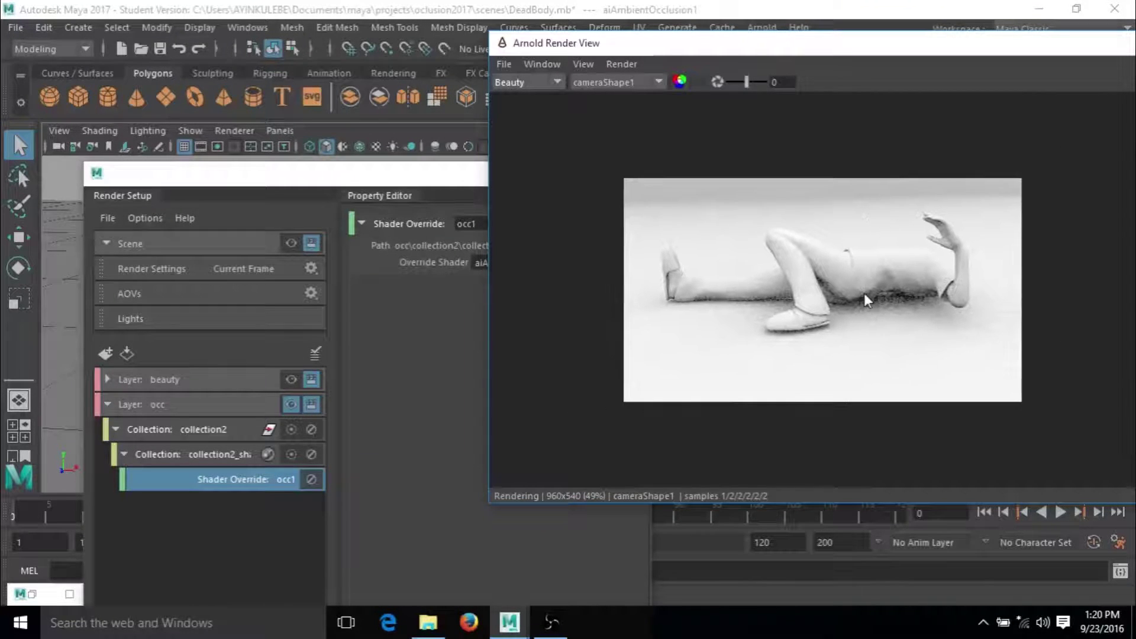
{"action": "scroll", "coordinate": [864, 292], "scroll_direction": "up", "scroll_amount": 2}
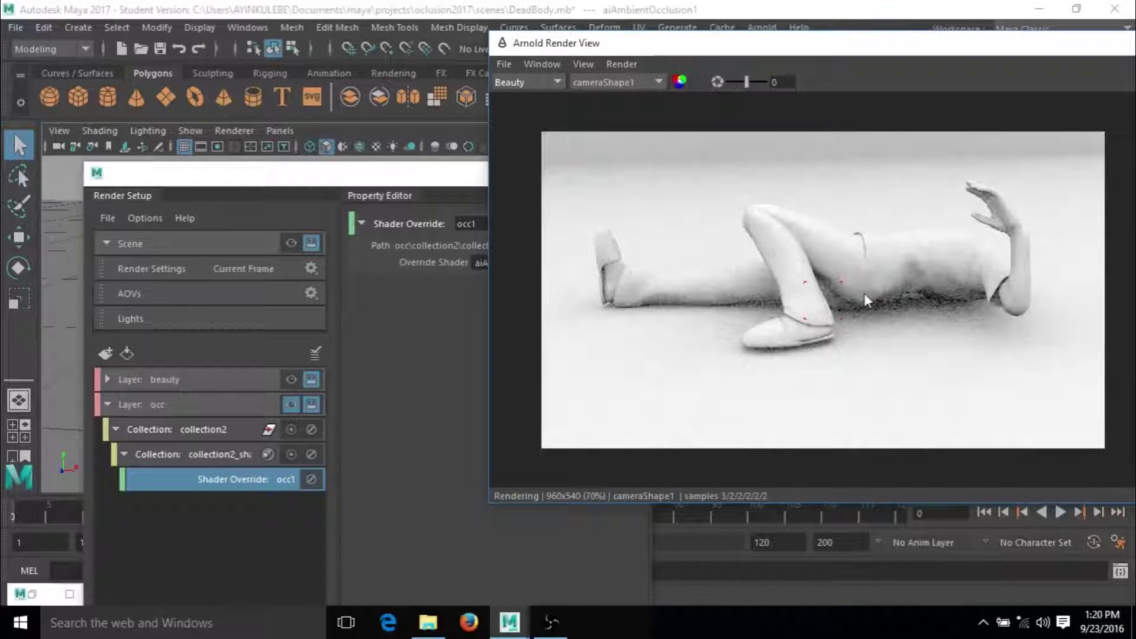
Open the aiAmbientOcclusion1 attributes, move and narrow the Arnold Render View to uncover them, and set Samples to 5
{"action": "left_click_drag", "start_coordinate": [645, 46], "coordinate": [805, 339]}
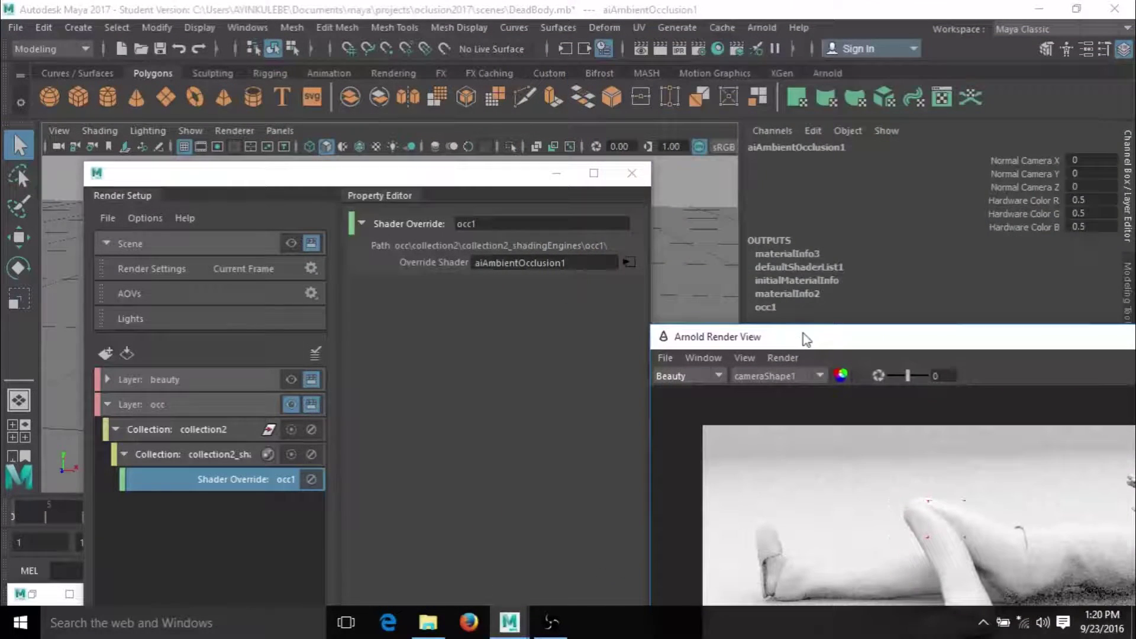
{"action": "left_click", "coordinate": [628, 261]}
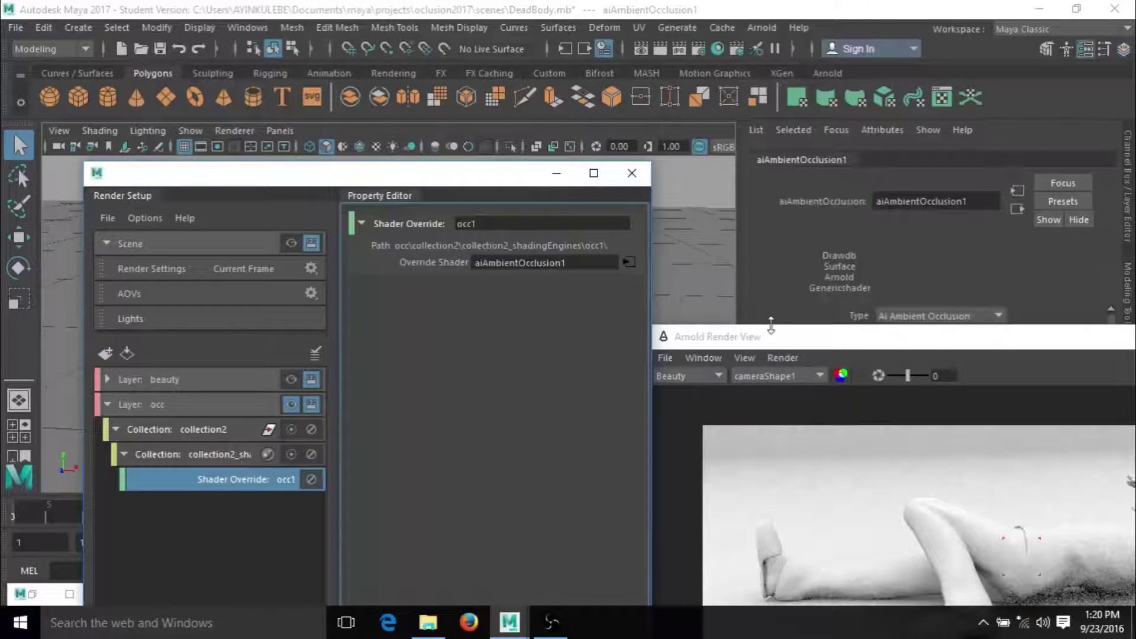
{"action": "left_click", "coordinate": [665, 357]}
{"action": "left_click", "coordinate": [778, 342]}
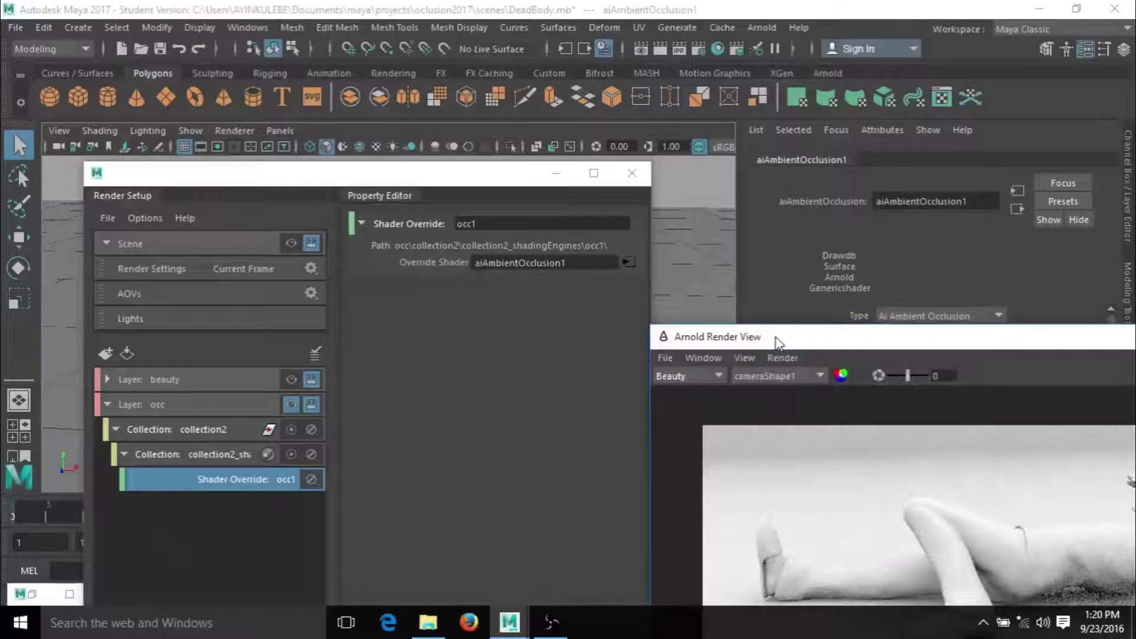
{"action": "left_click_drag", "start_coordinate": [781, 336], "coordinate": [200, 216]}
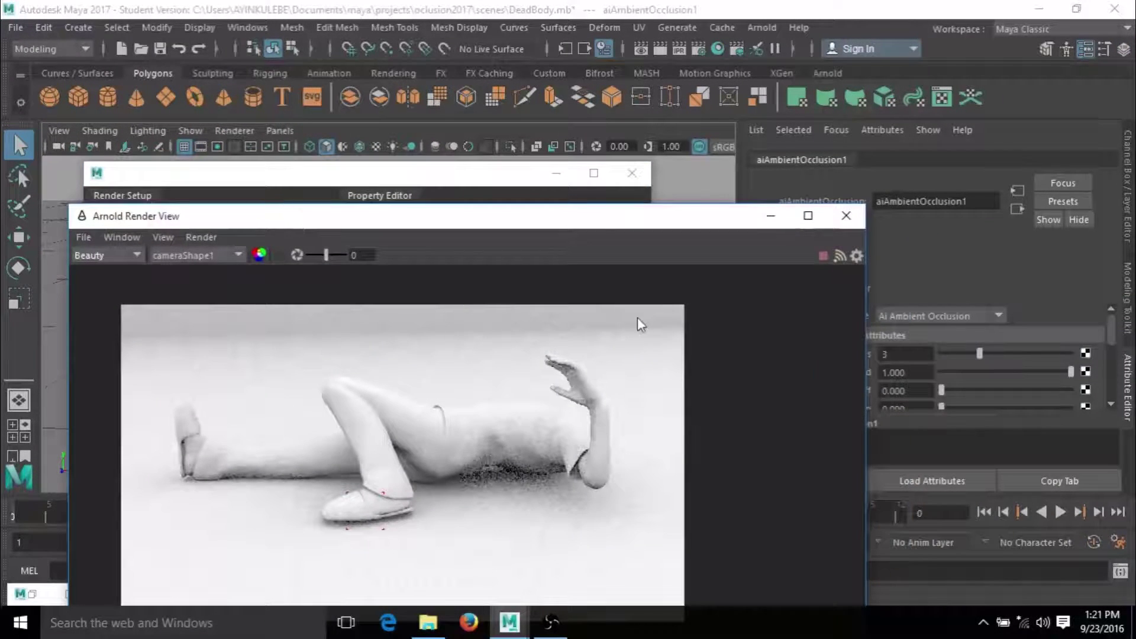
{"action": "left_click_drag", "start_coordinate": [868, 364], "coordinate": [667, 362]}
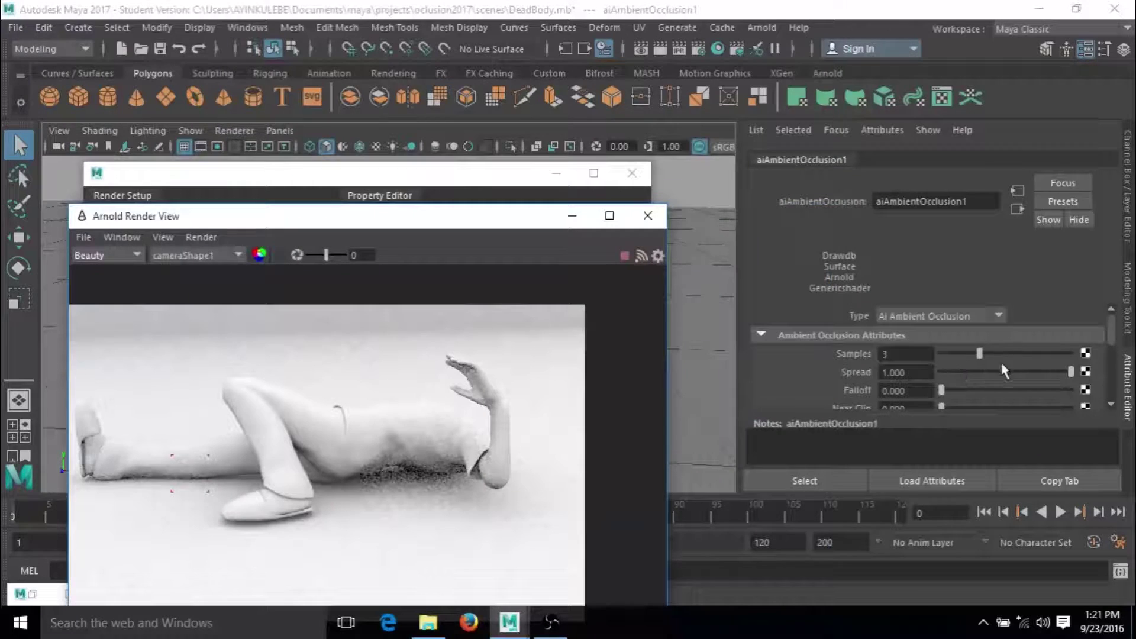
{"action": "left_click_drag", "start_coordinate": [986, 356], "coordinate": [1002, 358]}
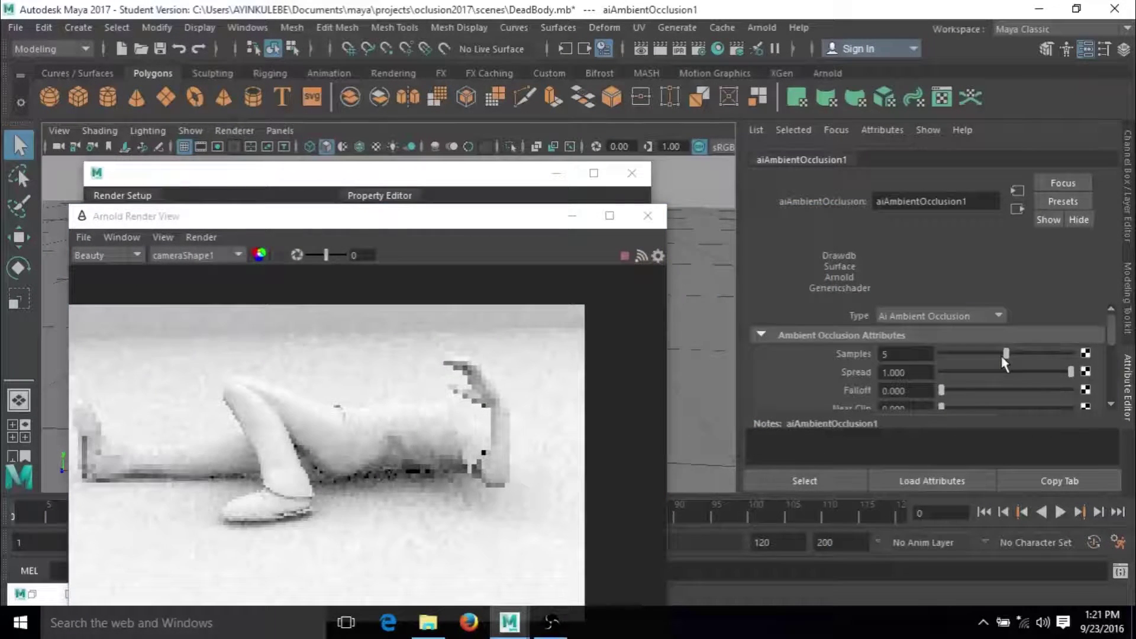
Set the ambient occlusion shader's Spread to 0.714 and its Falloff to 0.05
{"action": "left_click_drag", "start_coordinate": [1069, 371], "coordinate": [1033, 384]}
{"action": "left_click_drag", "start_coordinate": [941, 392], "coordinate": [941, 391]}
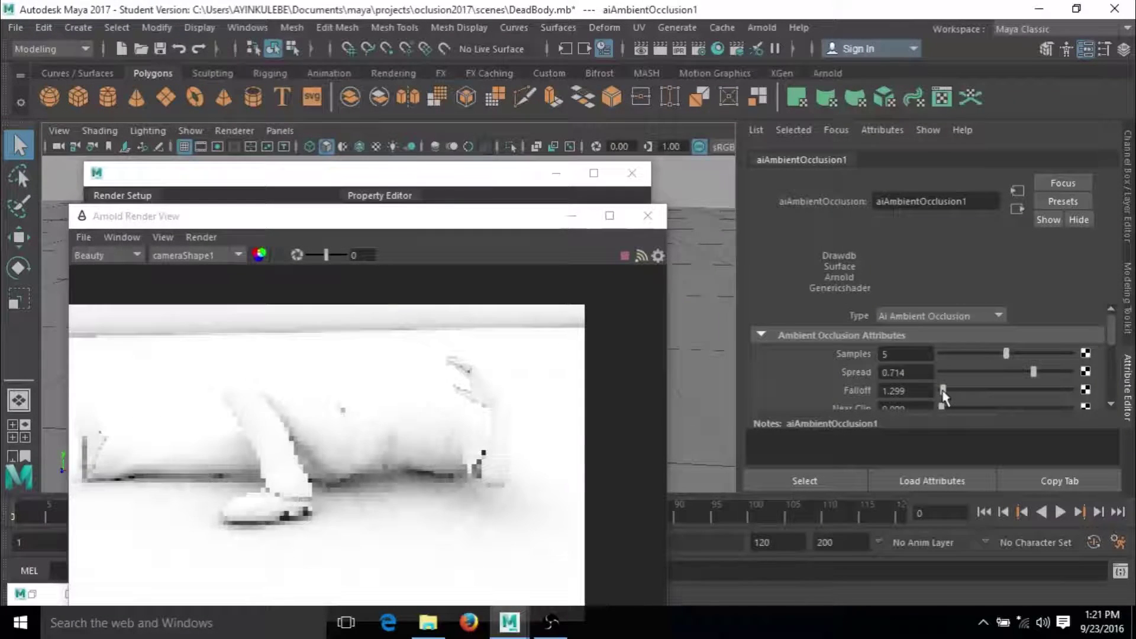
{"action": "double_click", "coordinate": [894, 390]}
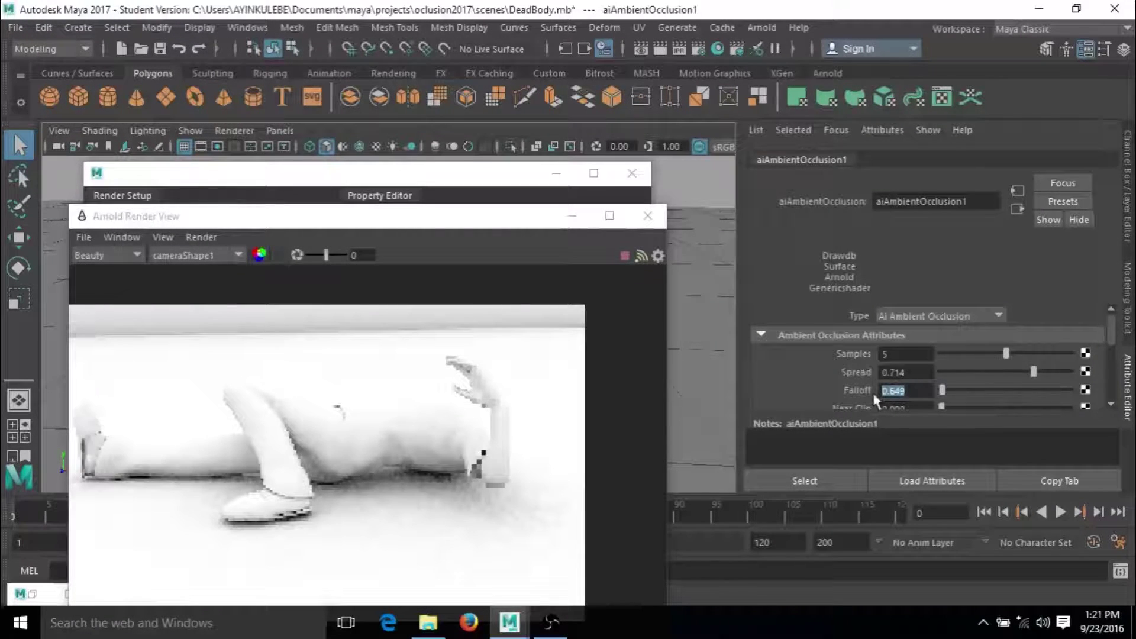
{"action": "key", "text": "BackSpace"}
{"action": "type", "text": ".0"}
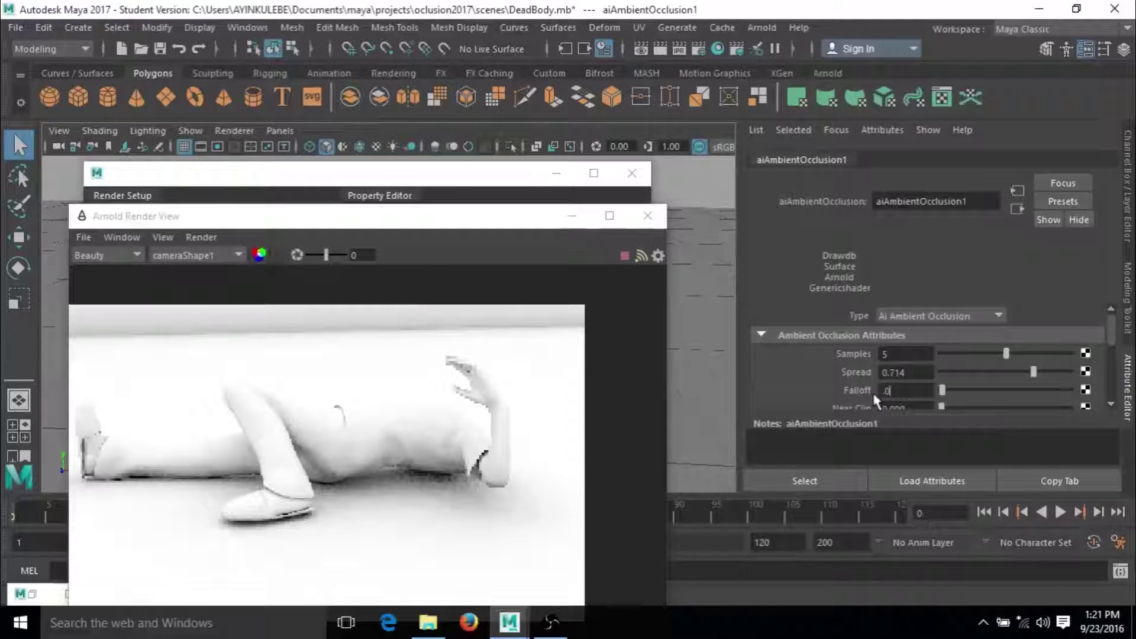
{"action": "type", "text": "5"}
{"action": "key", "text": "Return"}
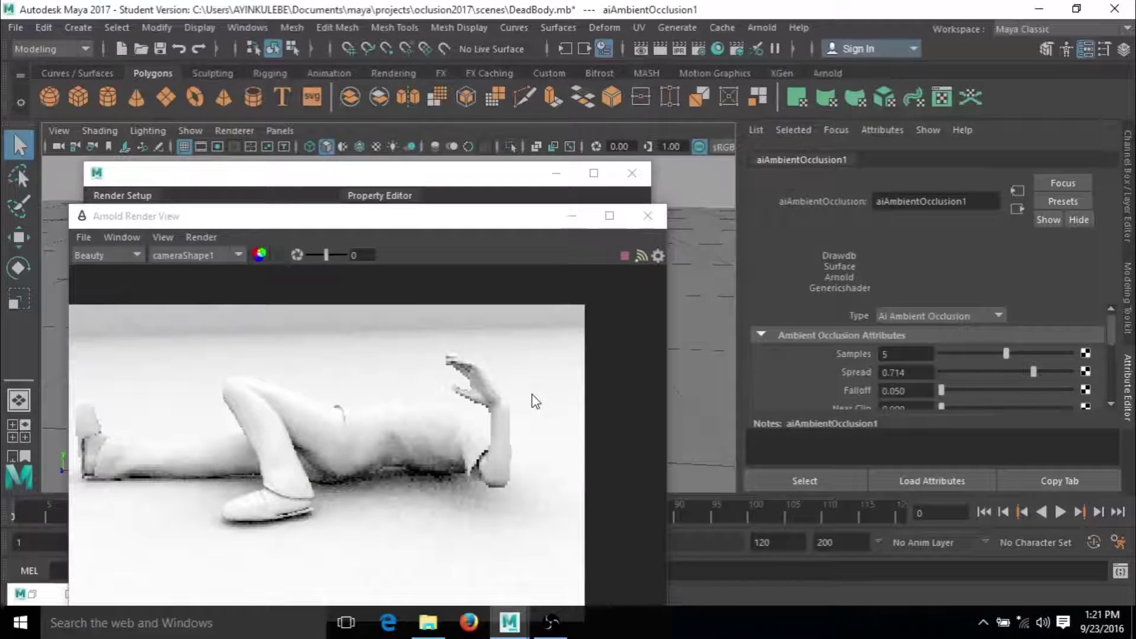
Move the Arnold Render View clear of the screen edge, turn off Progressive Refinement and refresh the occlusion render
{"action": "left_click_drag", "start_coordinate": [469, 223], "coordinate": [609, 141]}
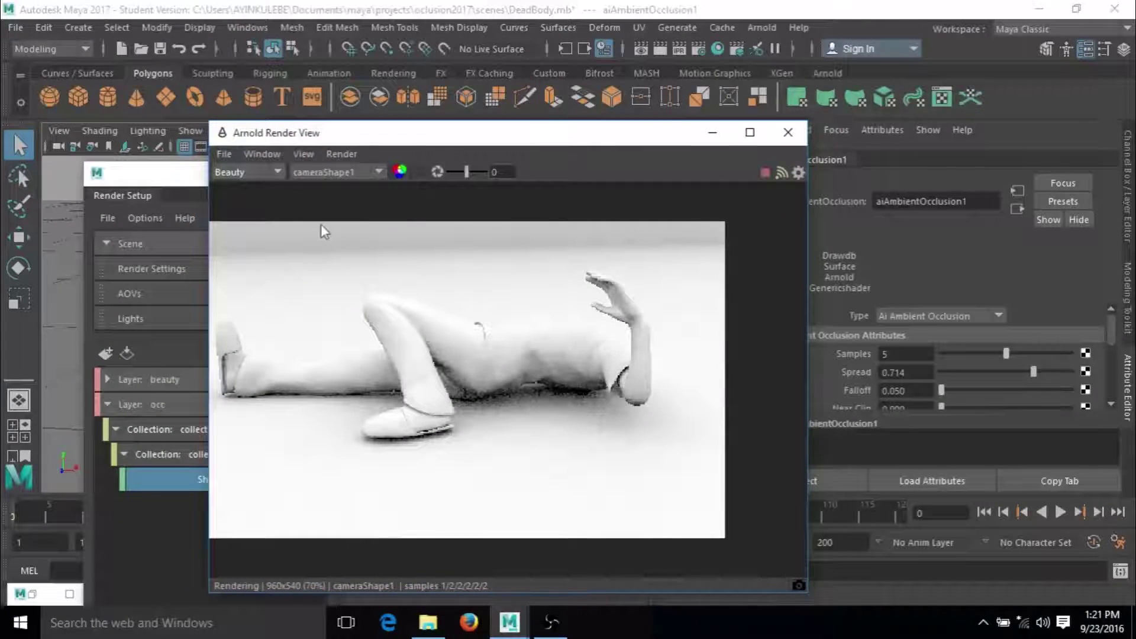
{"action": "scroll", "coordinate": [585, 291], "scroll_direction": "down", "scroll_amount": 1}
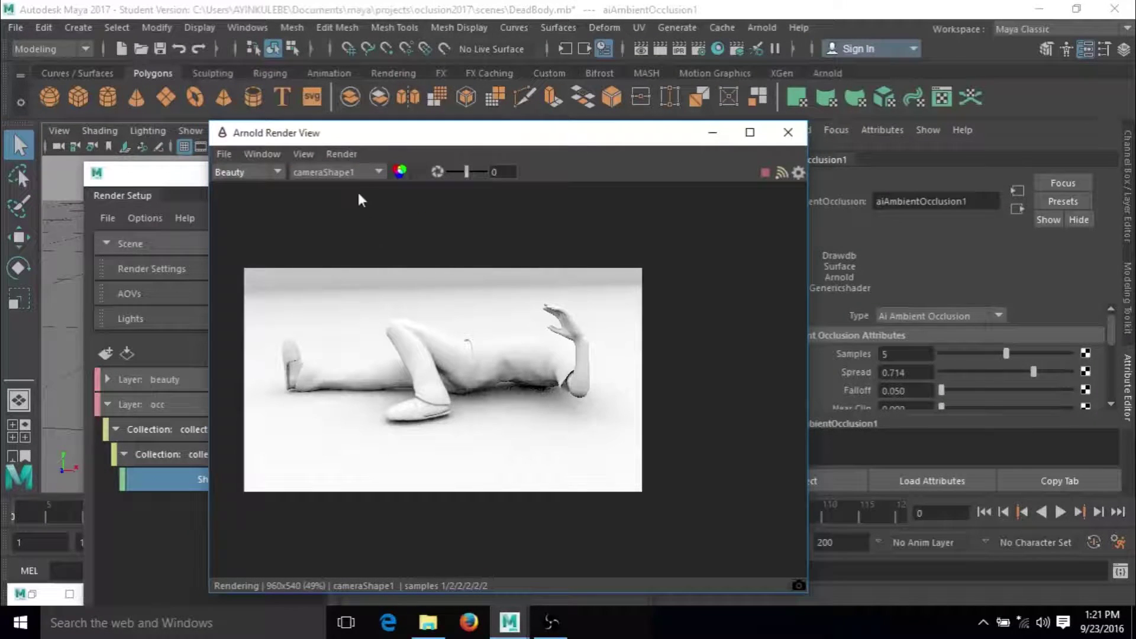
{"action": "left_click", "coordinate": [329, 154]}
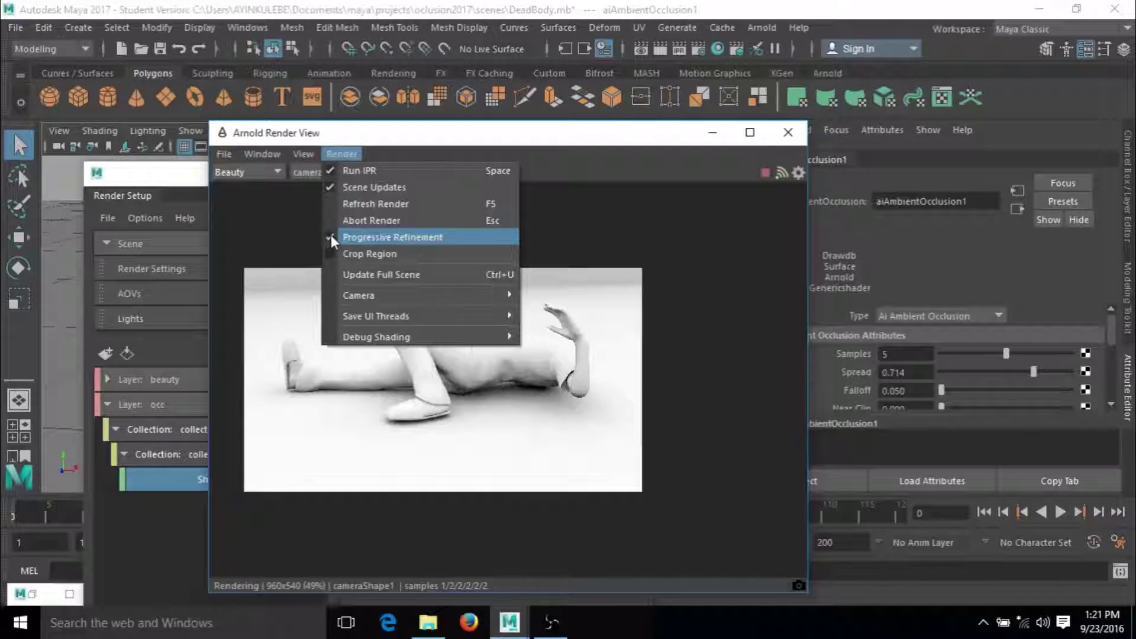
{"action": "left_click", "coordinate": [332, 235]}
{"action": "left_click", "coordinate": [343, 152]}
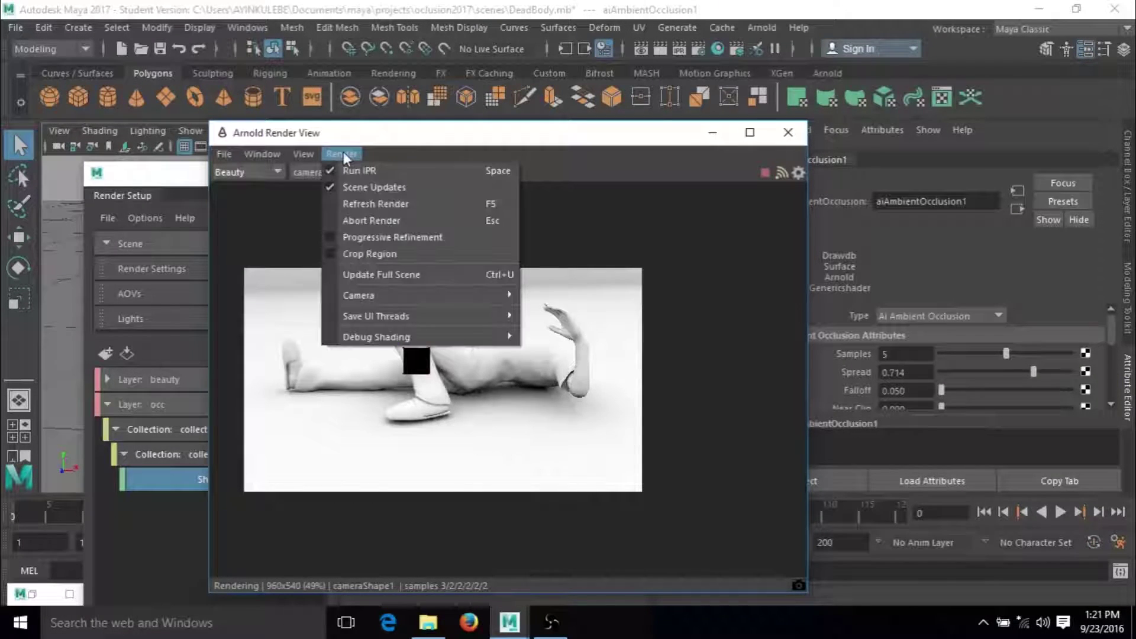
{"action": "left_click", "coordinate": [353, 203]}
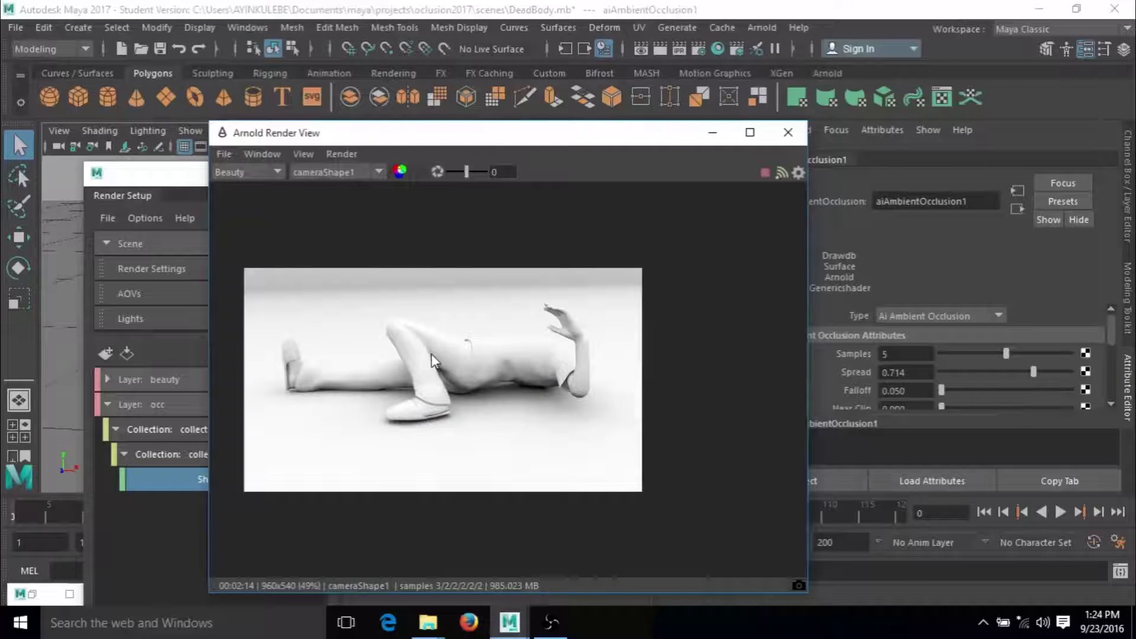
Save the color-corrected occlusion render as oc in the project's images folder
{"action": "left_click", "coordinate": [225, 155]}
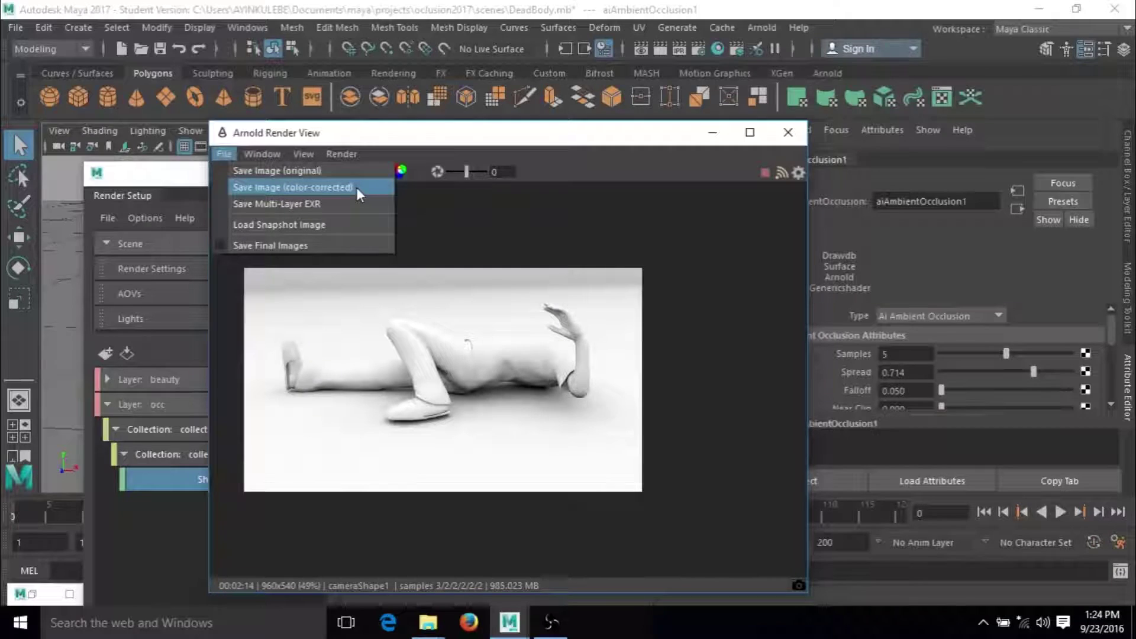
{"action": "left_click", "coordinate": [318, 187]}
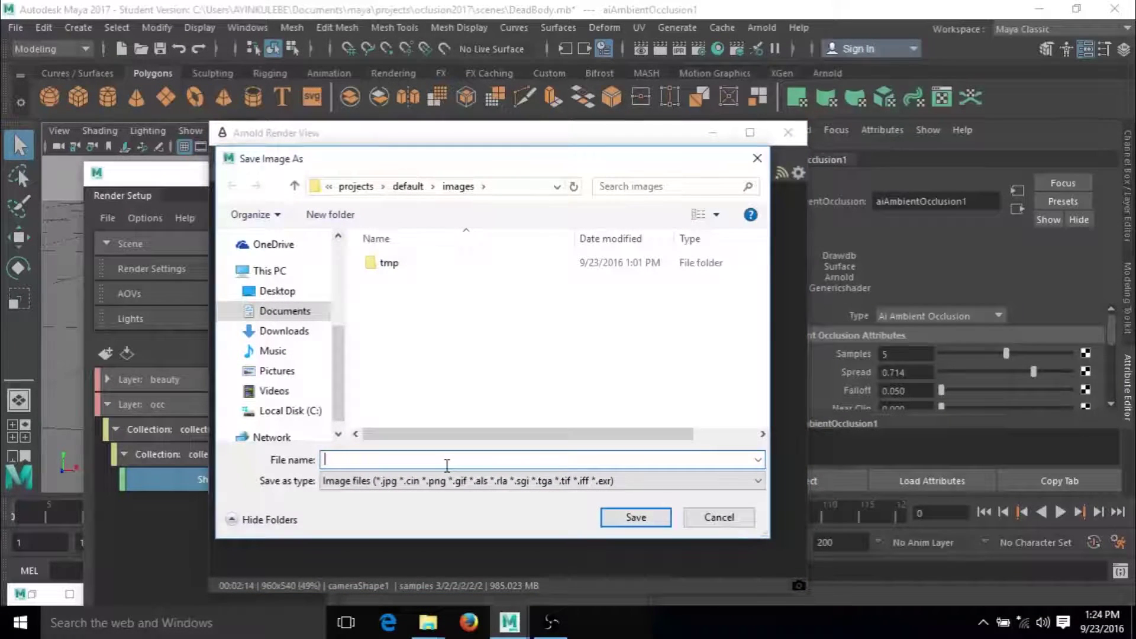
{"action": "type", "text": "ocl"}
{"action": "key", "text": "Return"}
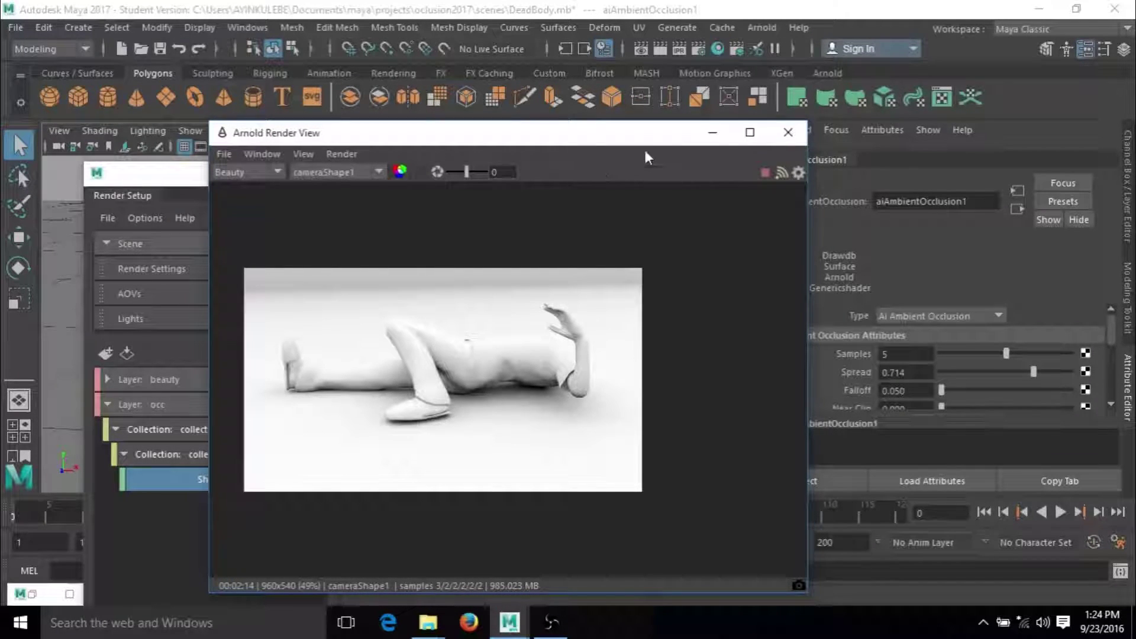
Minimize the Arnold Render View, make the beauty layer visible in Render Setup and inspect its collection1 members
{"action": "left_click", "coordinate": [705, 132]}
{"action": "left_click_drag", "start_coordinate": [490, 168], "coordinate": [689, 77]}
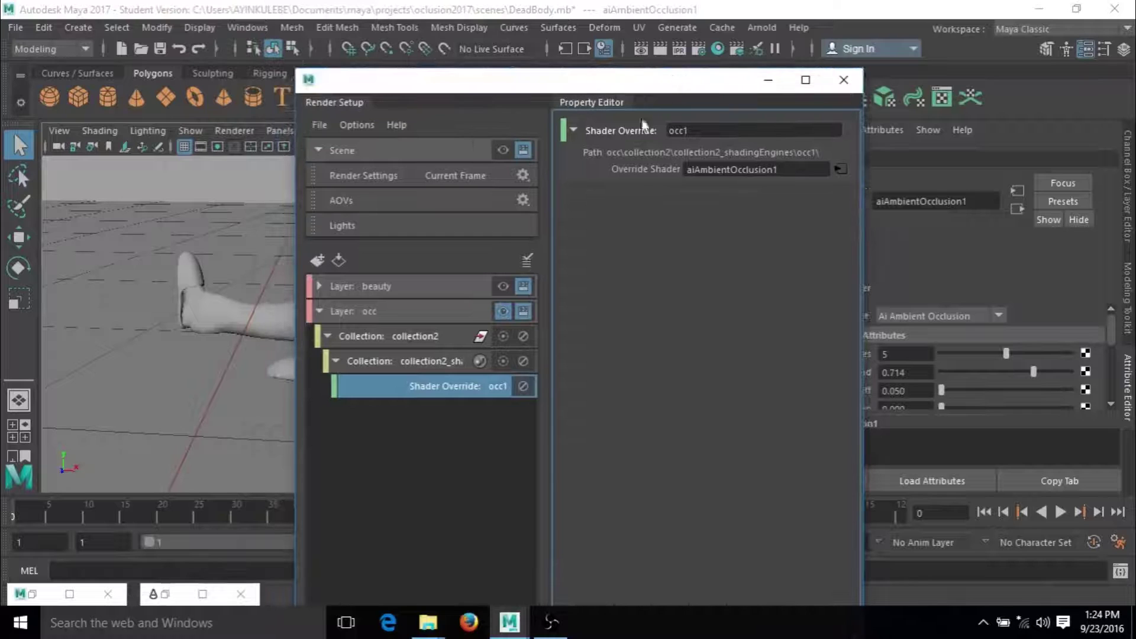
{"action": "left_click", "coordinate": [318, 311]}
{"action": "left_click", "coordinate": [363, 285]}
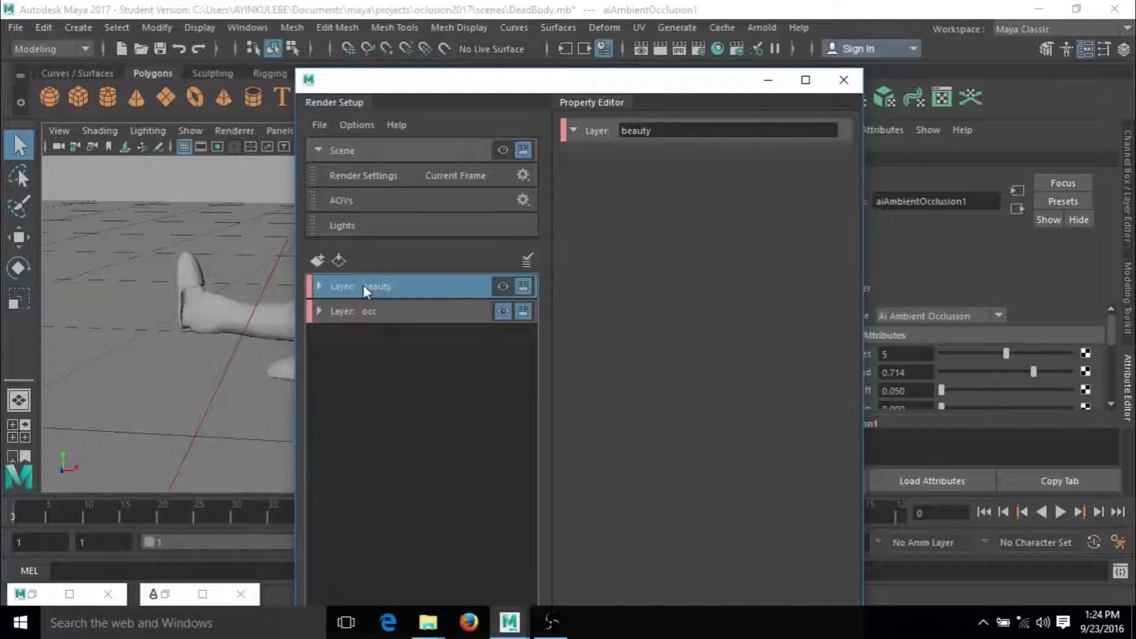
{"action": "left_click", "coordinate": [503, 286]}
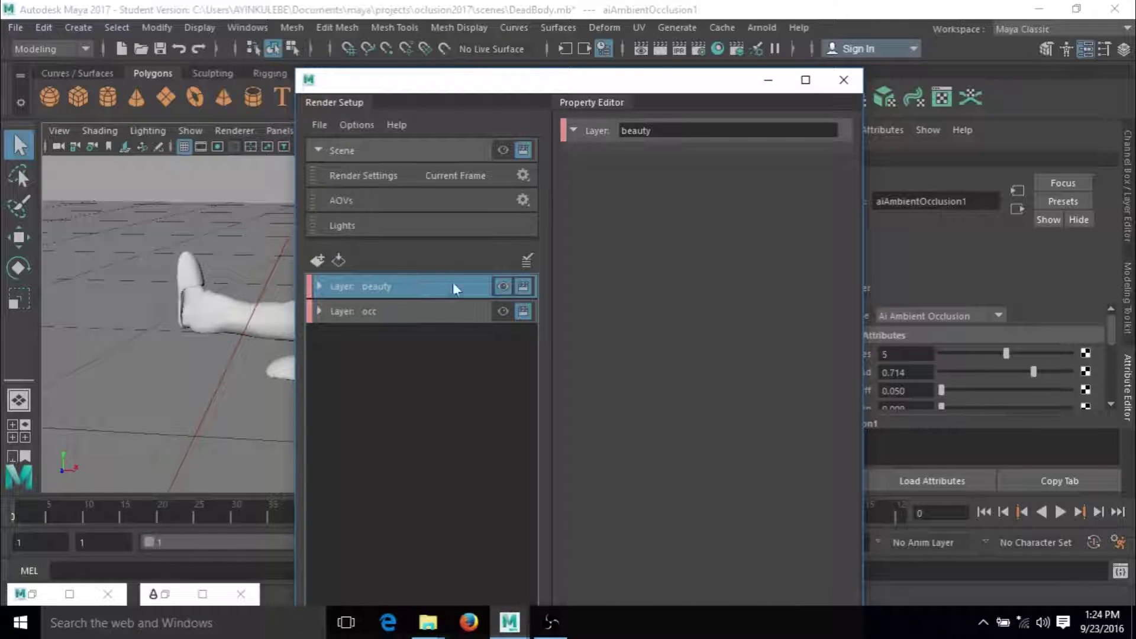
{"action": "left_click", "coordinate": [320, 286]}
{"action": "left_click", "coordinate": [347, 314]}
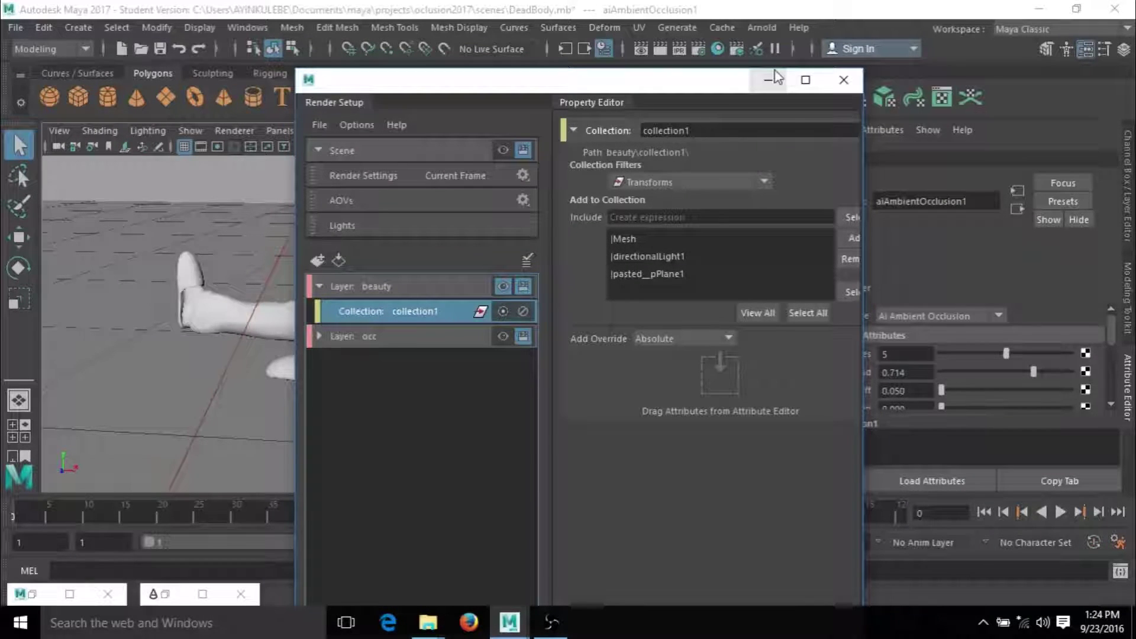
Create a third render layer named color
{"action": "left_click", "coordinate": [411, 377]}
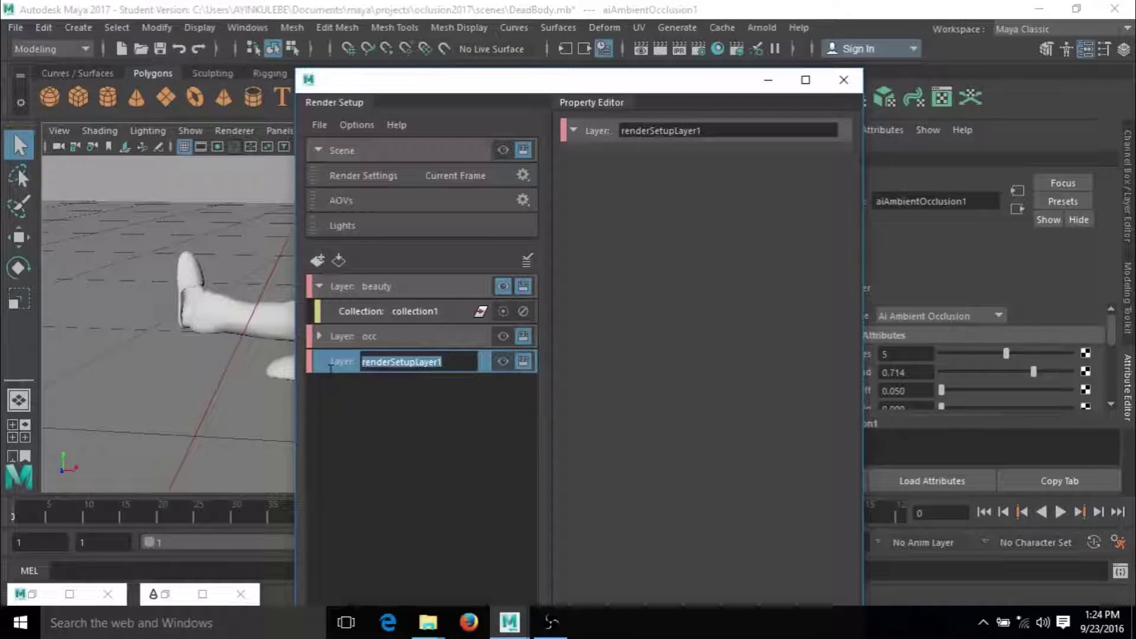
{"action": "type", "text": "c"}
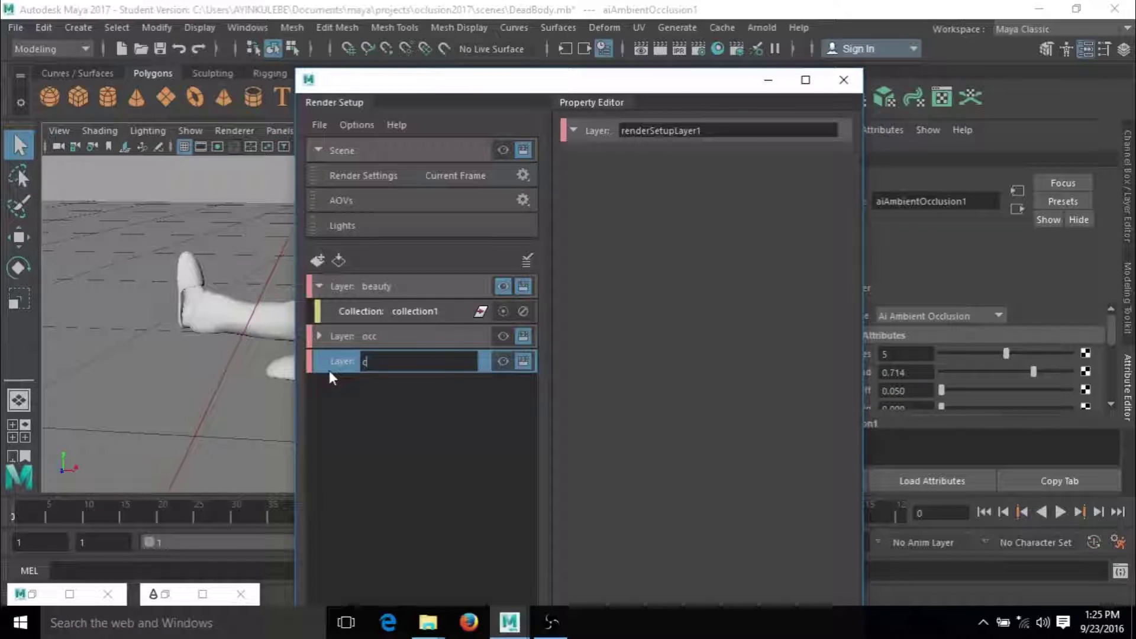
{"action": "type", "text": "olor"}
{"action": "key", "text": "Return"}
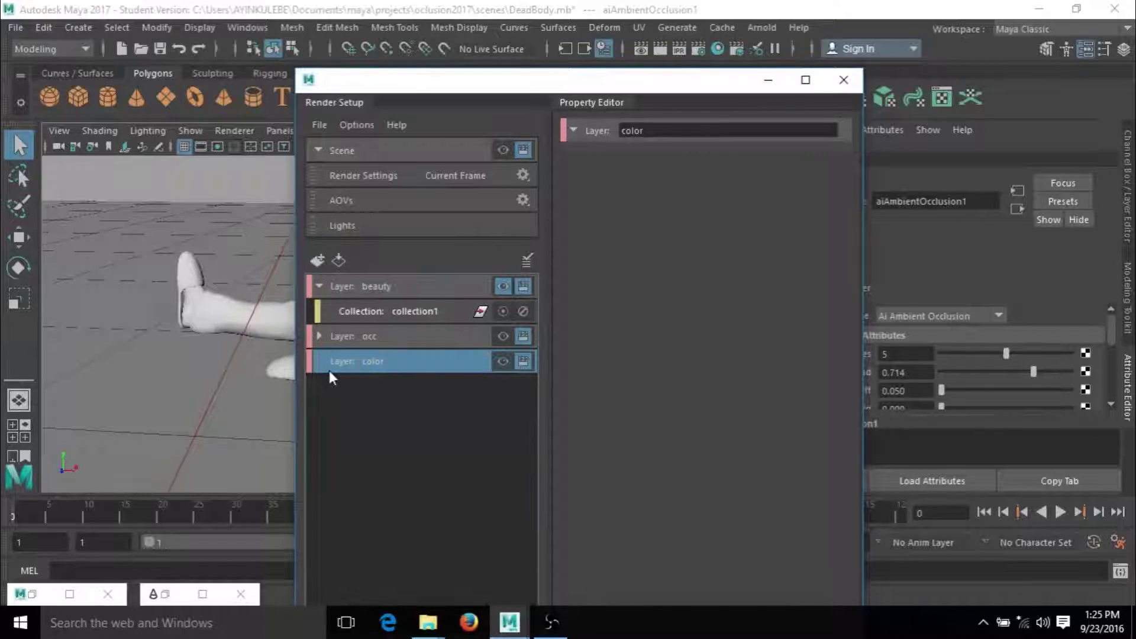
Create a collection in the color layer and add the body Mesh and directionalLight1 to it from the Outliner
{"action": "left_click", "coordinate": [230, 319]}
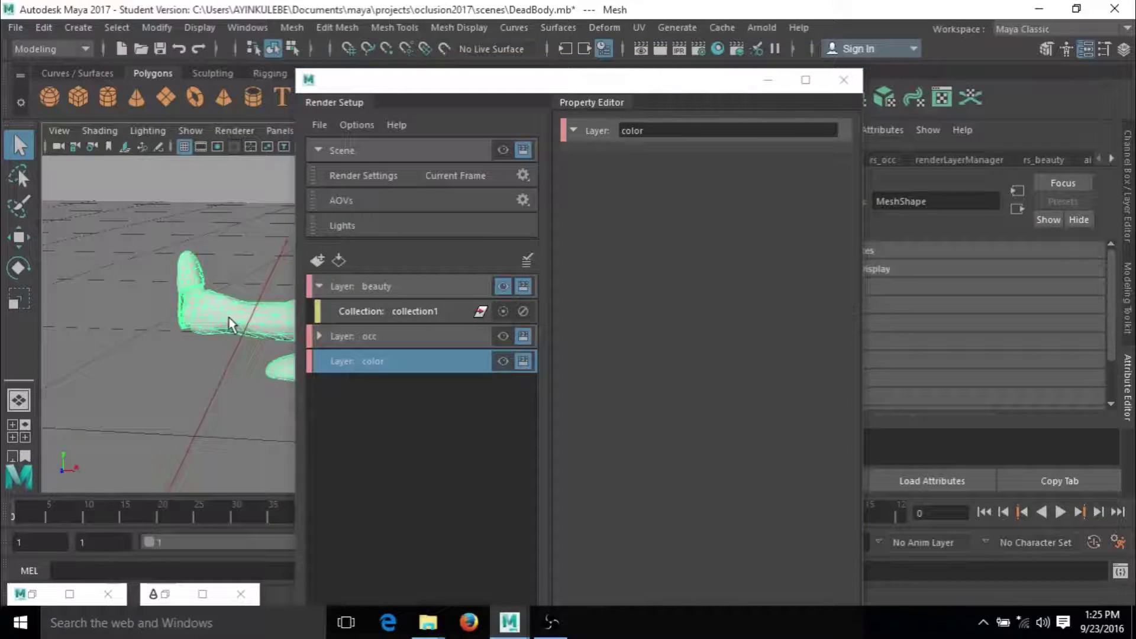
{"action": "left_click", "coordinate": [245, 332]}
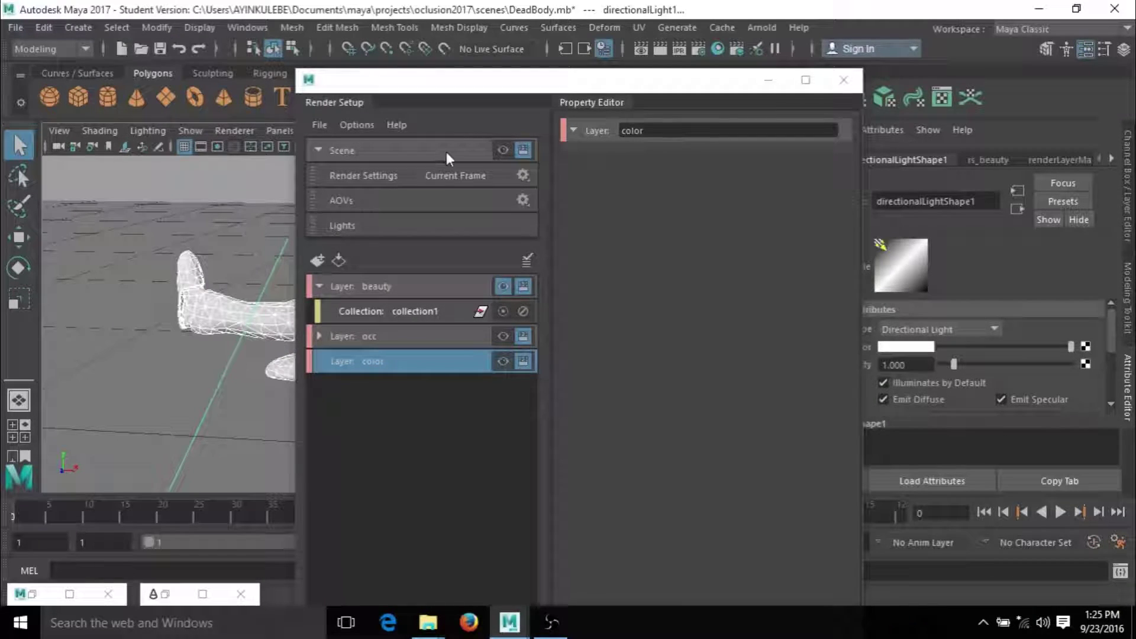
{"action": "right_click", "coordinate": [340, 363]}
{"action": "left_click", "coordinate": [375, 400]}
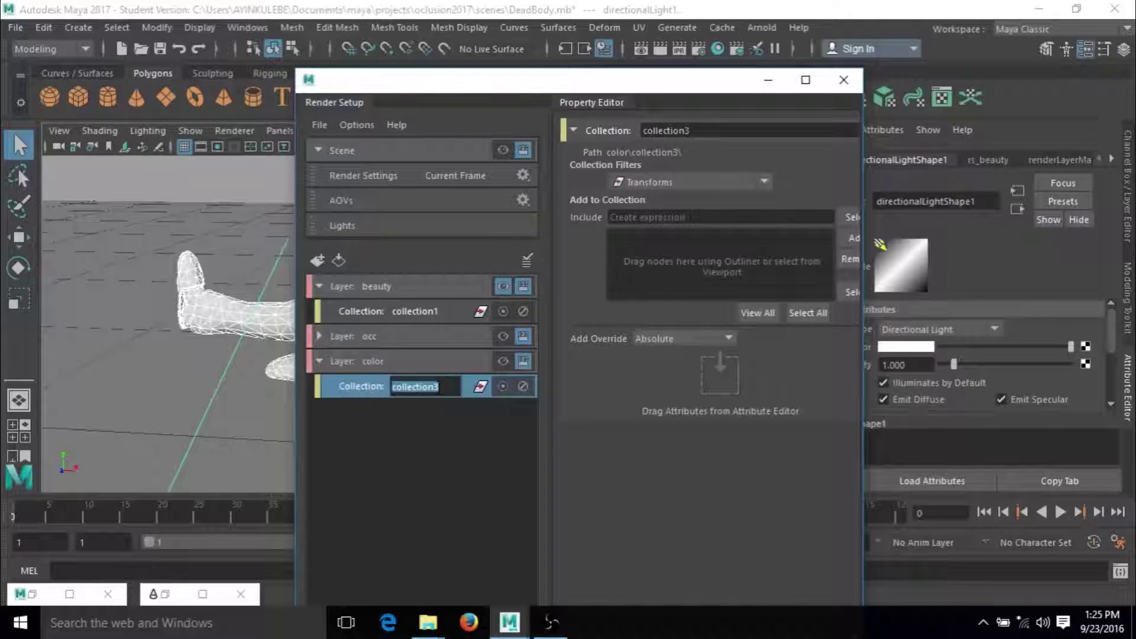
{"action": "left_click", "coordinate": [439, 387]}
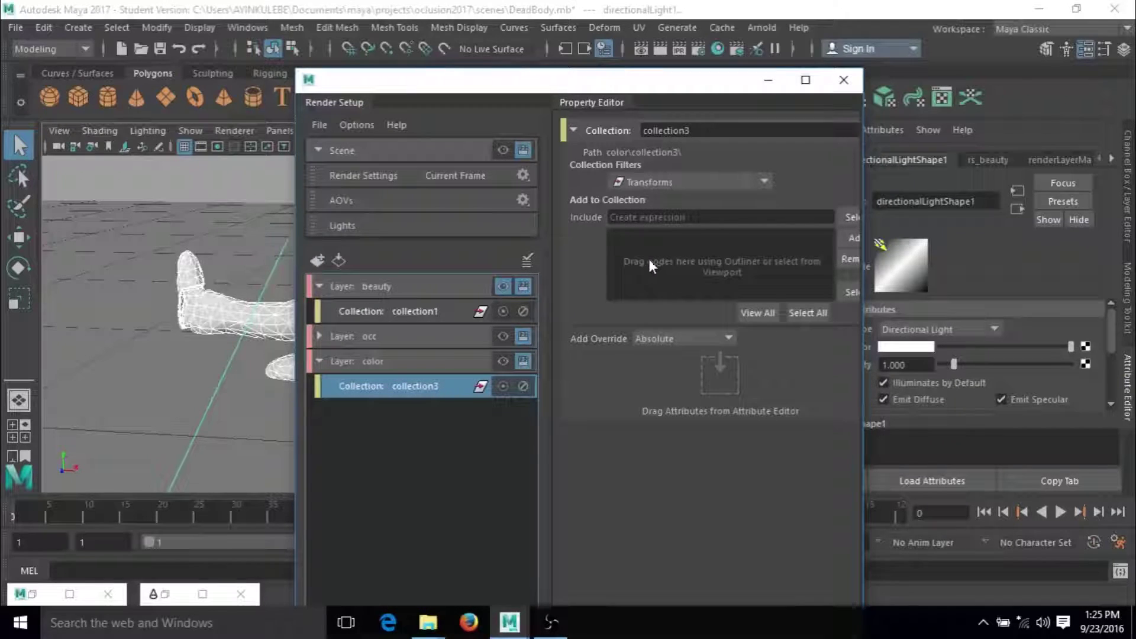
{"action": "left_click", "coordinate": [34, 595]}
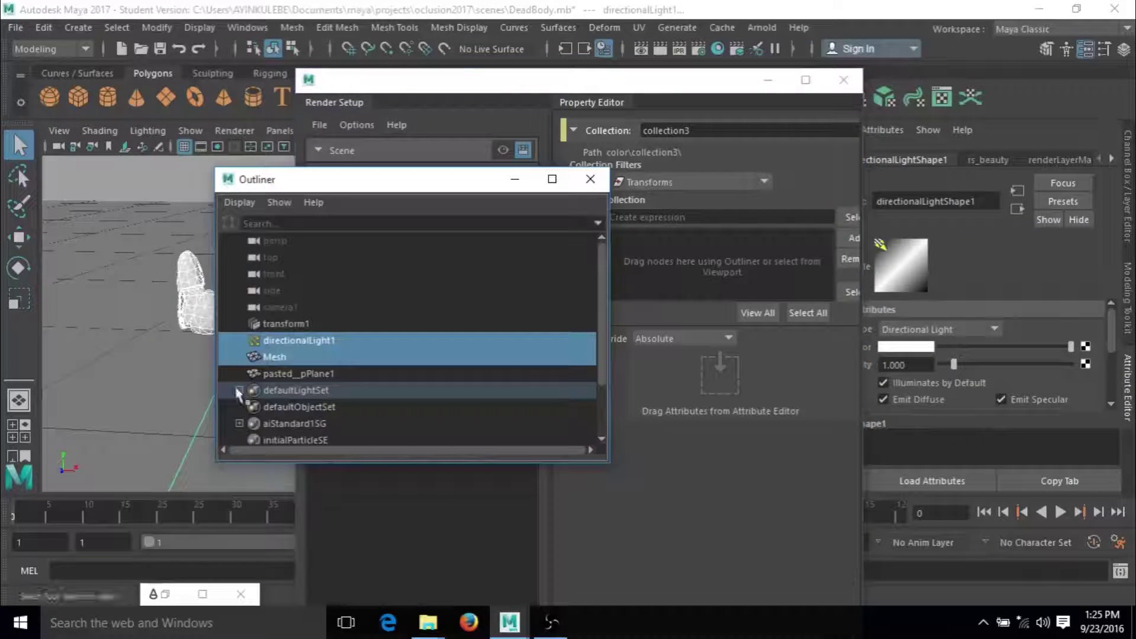
{"action": "left_click_drag", "start_coordinate": [300, 354], "coordinate": [719, 271]}
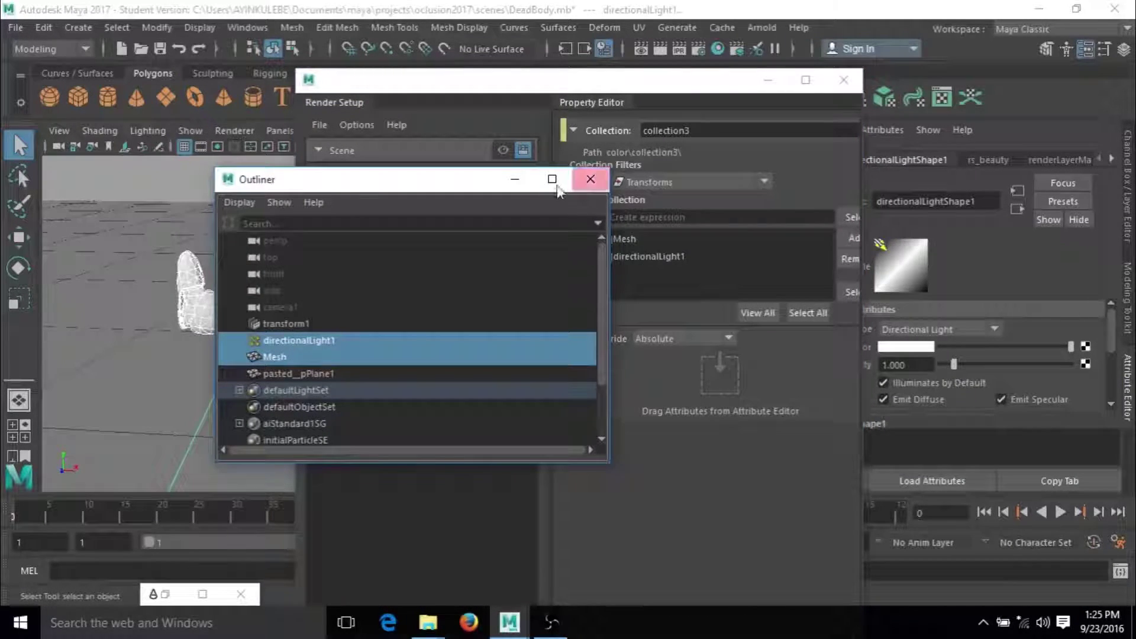
{"action": "left_click", "coordinate": [514, 179]}
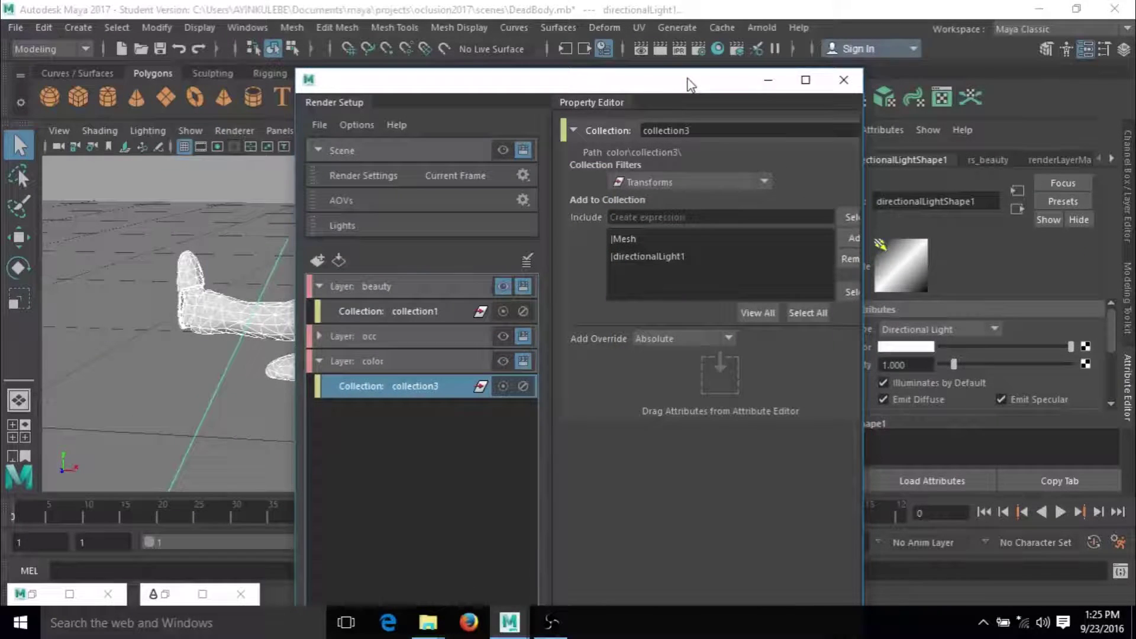
Make the color layer visible and save its color-corrected Arnold render as oc02 in the images folder
{"action": "left_click_drag", "start_coordinate": [674, 80], "coordinate": [578, 76]}
{"action": "left_click", "coordinate": [404, 358]}
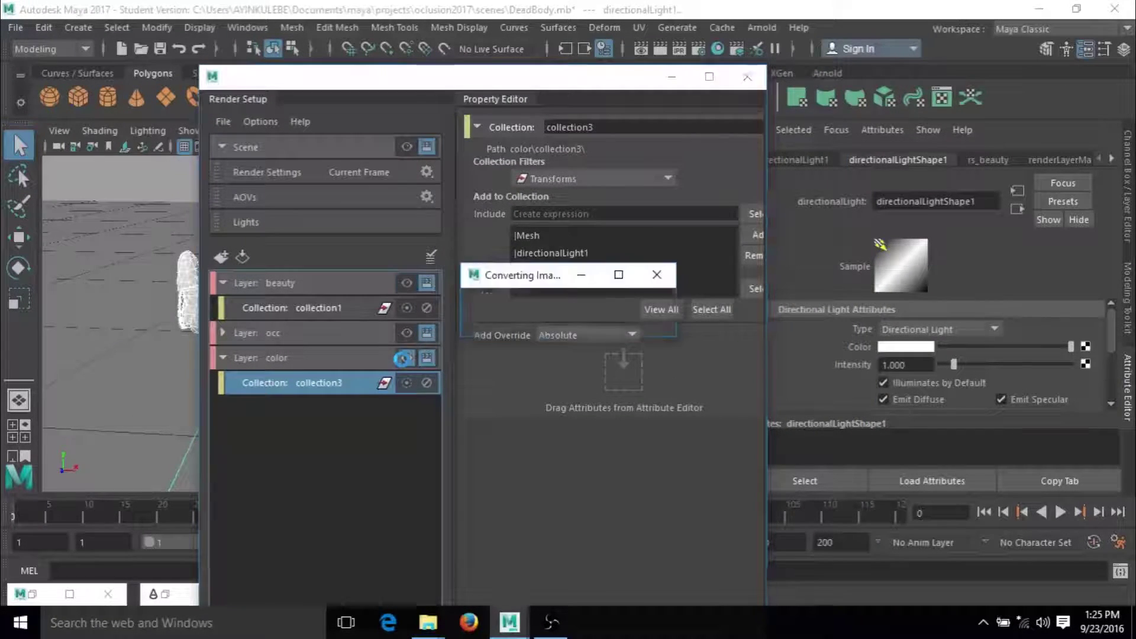
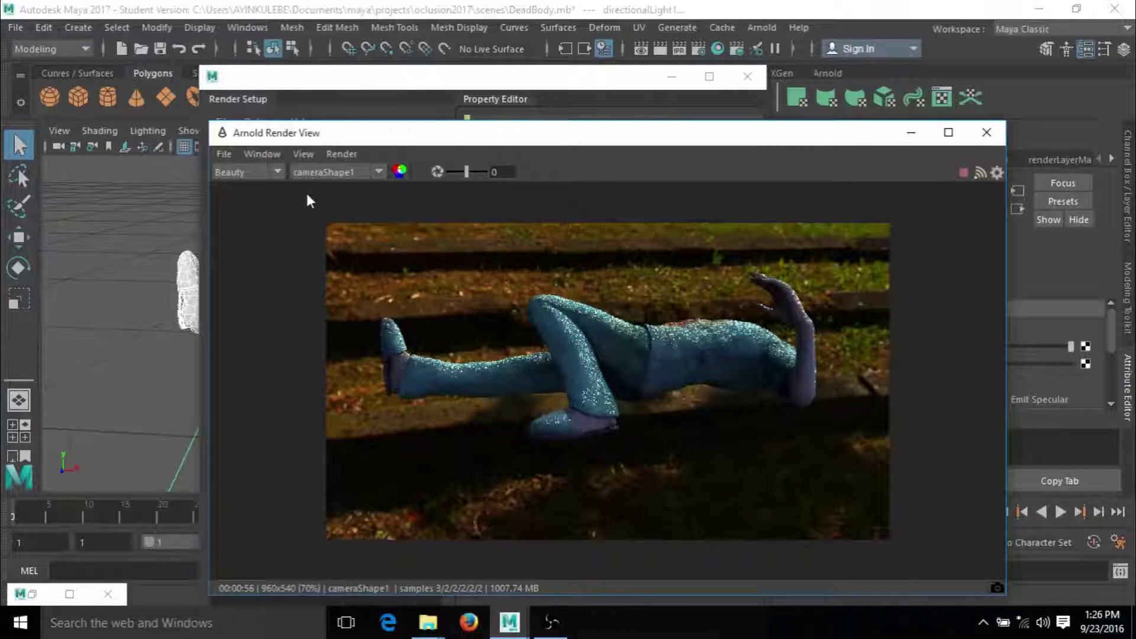
{"action": "left_click", "coordinate": [223, 155]}
{"action": "left_click", "coordinate": [323, 187]}
{"action": "left_click", "coordinate": [523, 320]}
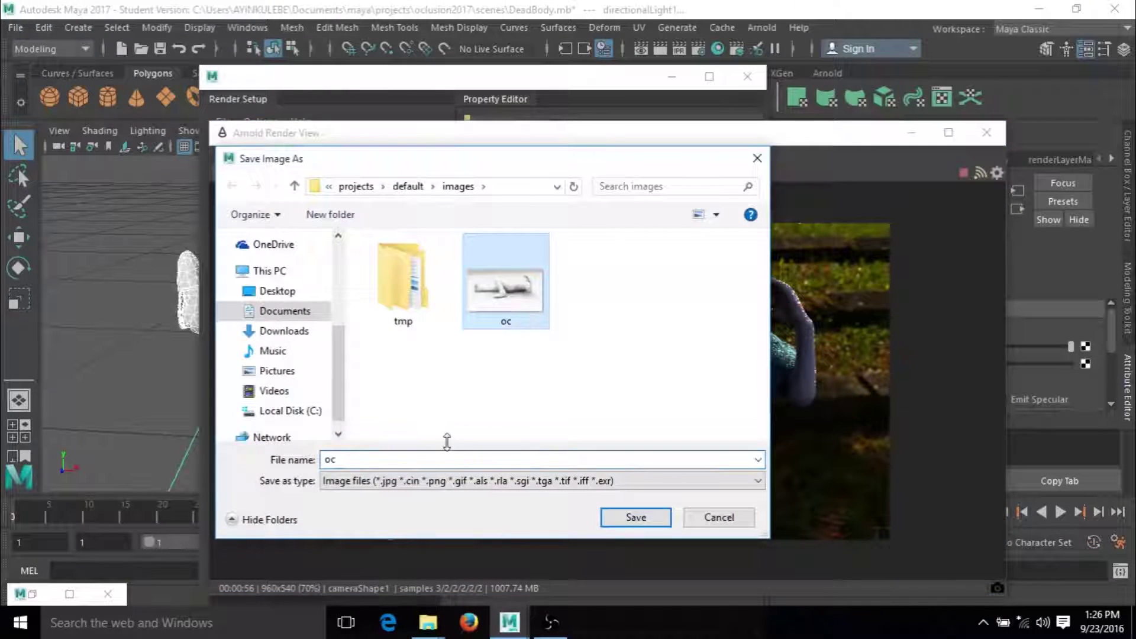
{"action": "double_click", "coordinate": [407, 460]}
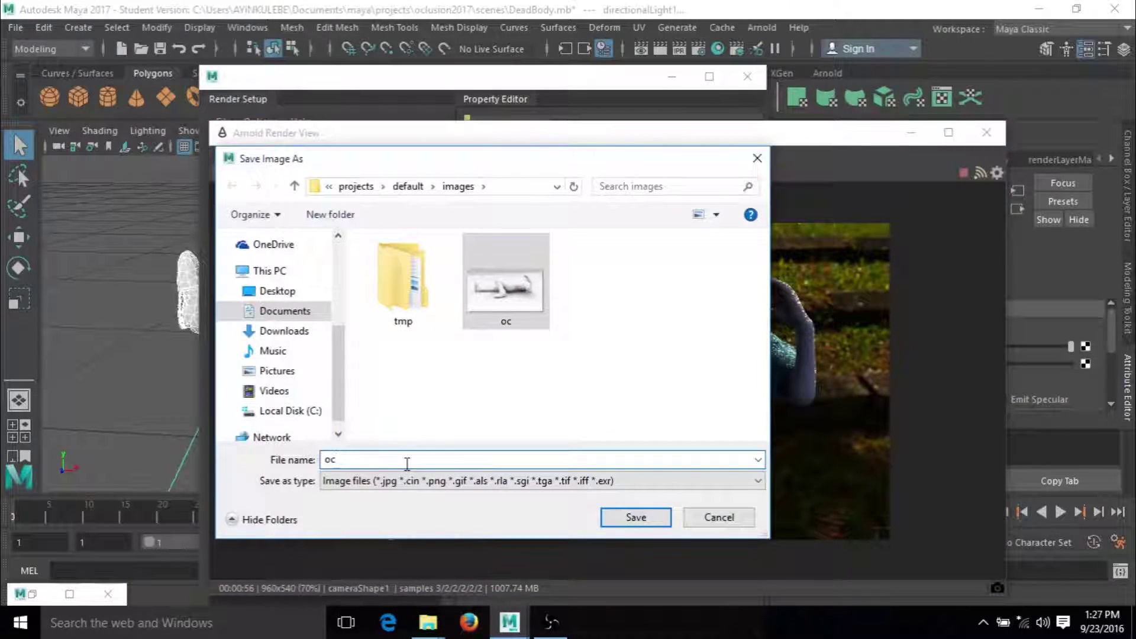
{"action": "type", "text": "02"}
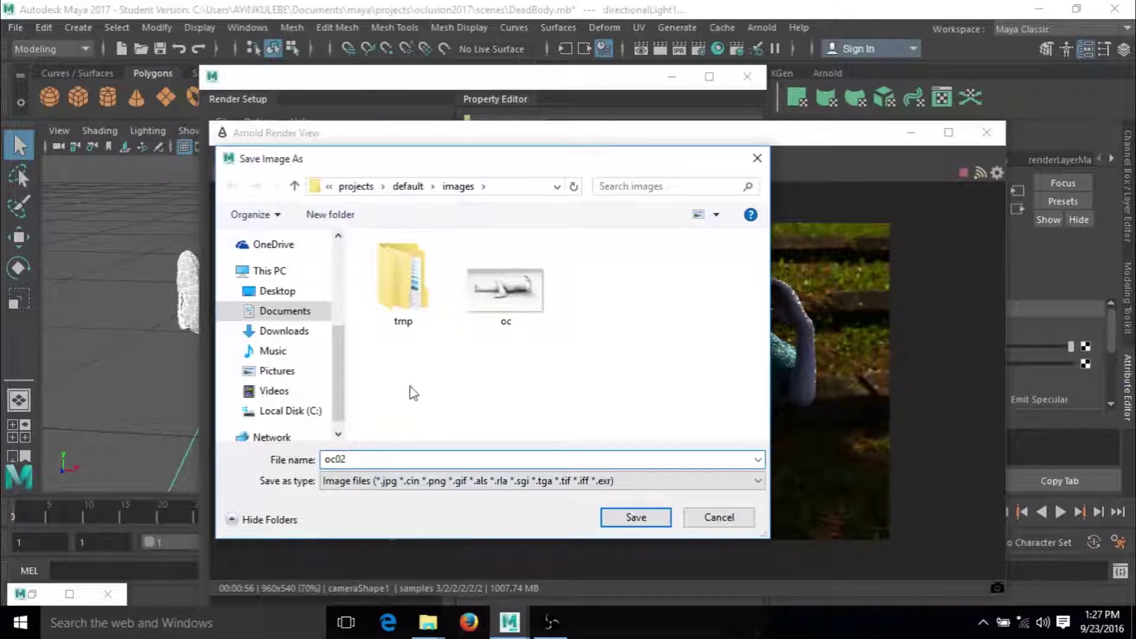
{"action": "left_click", "coordinate": [625, 521]}
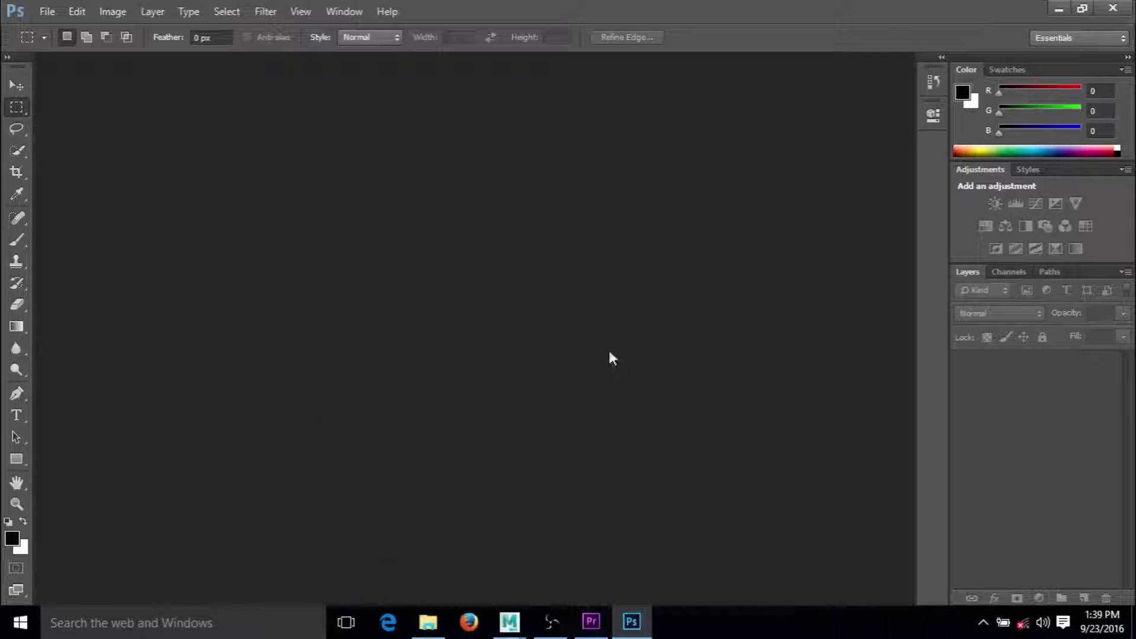
Select the oc and oc02 images in File Explorer and open both in Photoshop
{"action": "left_click", "coordinate": [431, 627]}
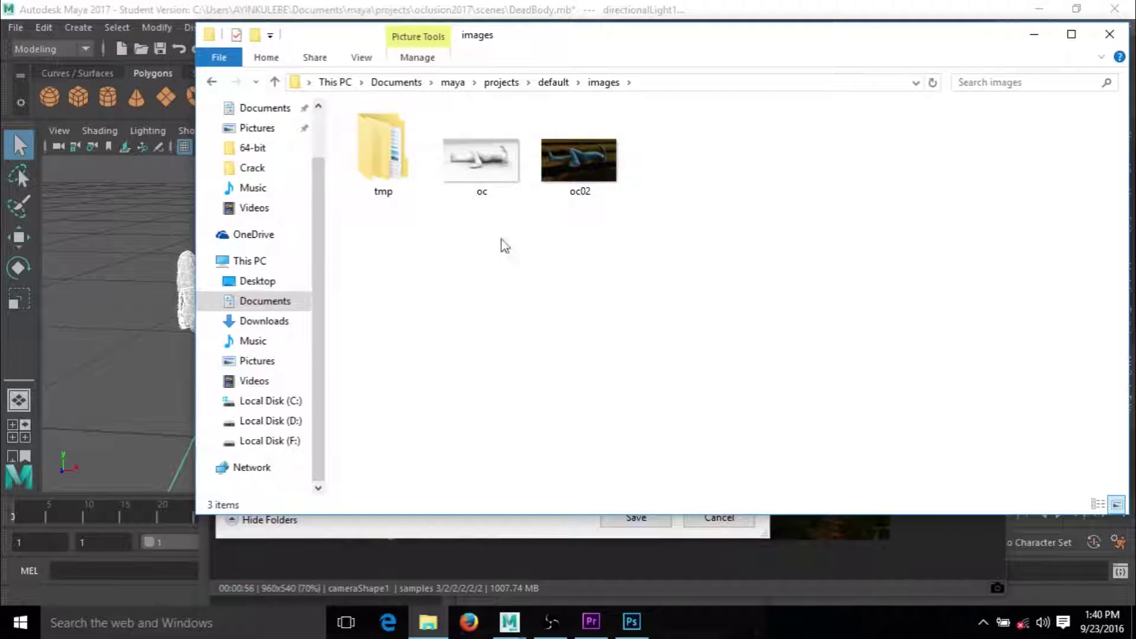
{"action": "left_click_drag", "start_coordinate": [643, 259], "coordinate": [462, 134]}
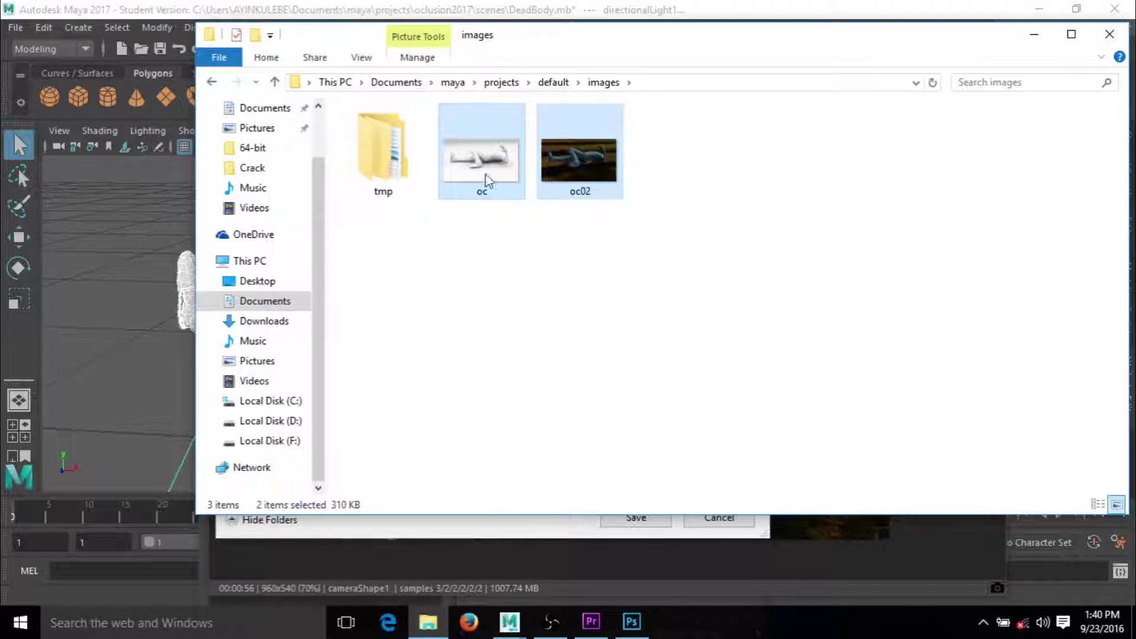
{"action": "left_click_drag", "start_coordinate": [714, 316], "coordinate": [786, 214]}
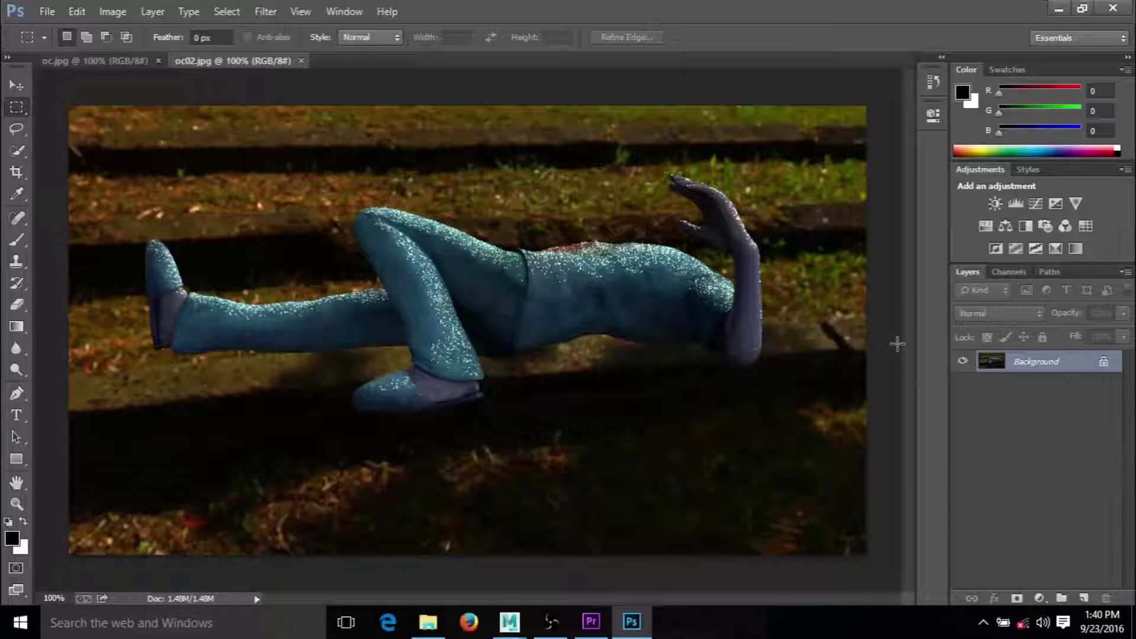
Convert the oc image's locked background into a regular layer and move it into the oc02 document, aligned over its render
{"action": "left_click", "coordinate": [98, 62]}
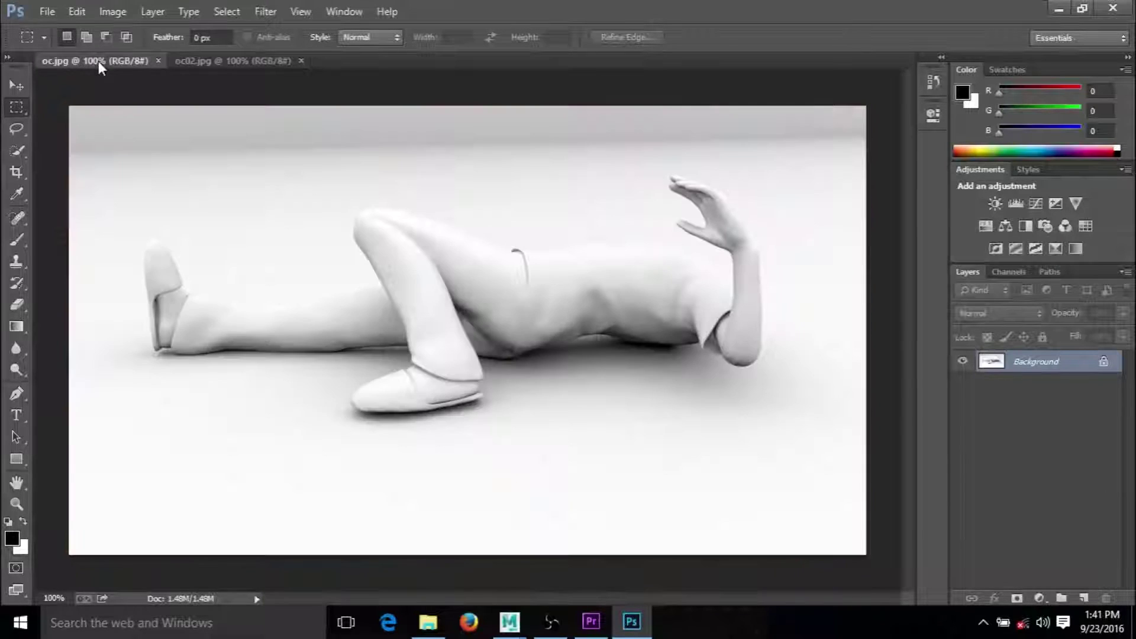
{"action": "double_click", "coordinate": [1027, 367]}
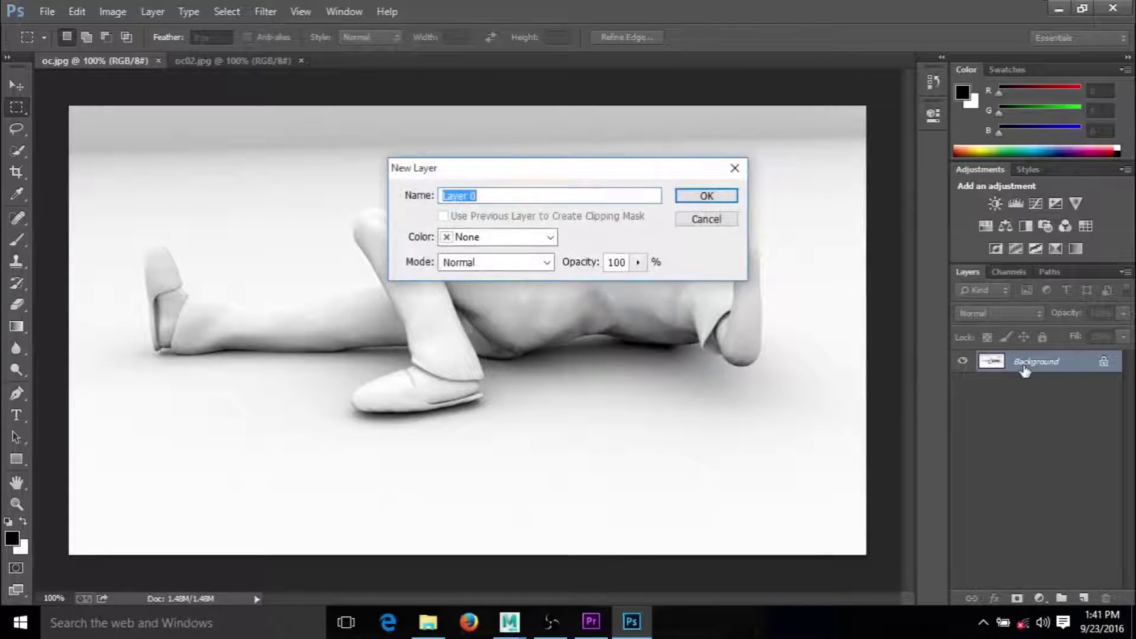
{"action": "key", "text": "Return"}
{"action": "left_click_drag", "start_coordinate": [450, 391], "coordinate": [204, 146]}
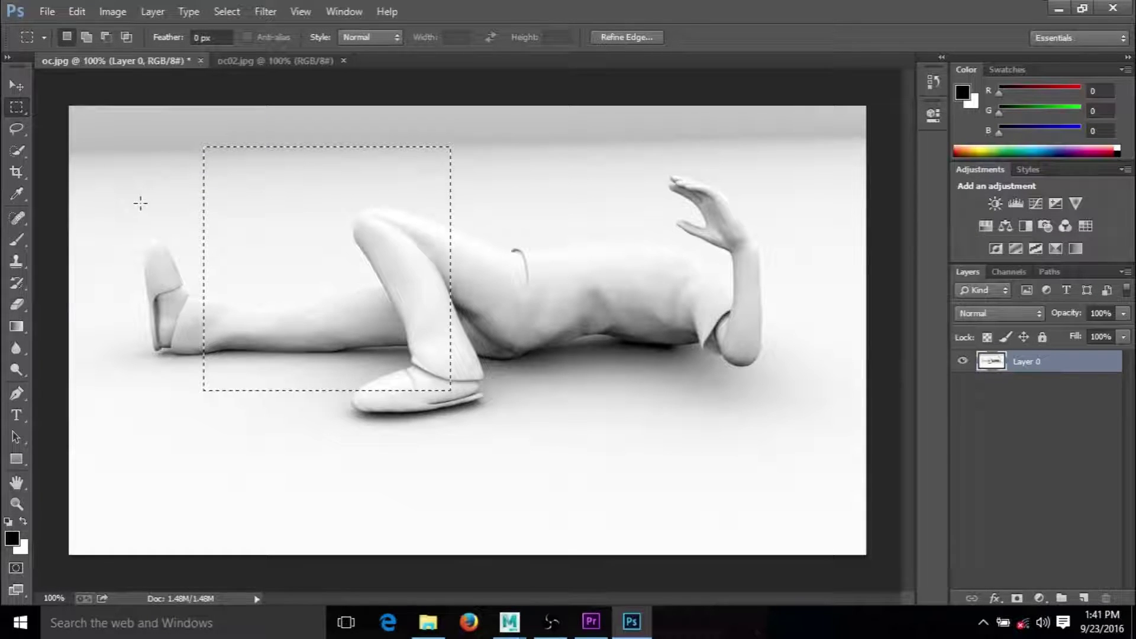
{"action": "left_click", "coordinate": [82, 159]}
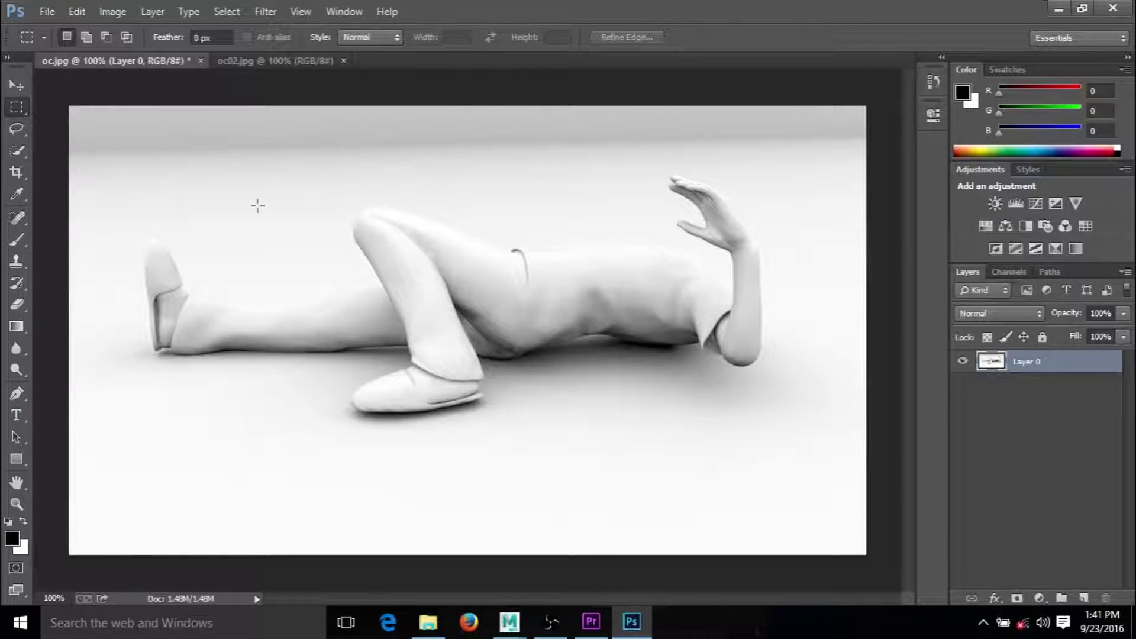
{"action": "left_click", "coordinate": [17, 86]}
{"action": "mouse_move", "coordinate": [424, 292]}
{"action": "left_mouse_down"}
{"action": "mouse_move", "coordinate": [247, 113]}
{"action": "mouse_move", "coordinate": [249, 64]}
{"action": "mouse_move", "coordinate": [325, 255]}
{"action": "mouse_move", "coordinate": [375, 294]}
{"action": "mouse_move", "coordinate": [417, 292]}
{"action": "left_mouse_up"}
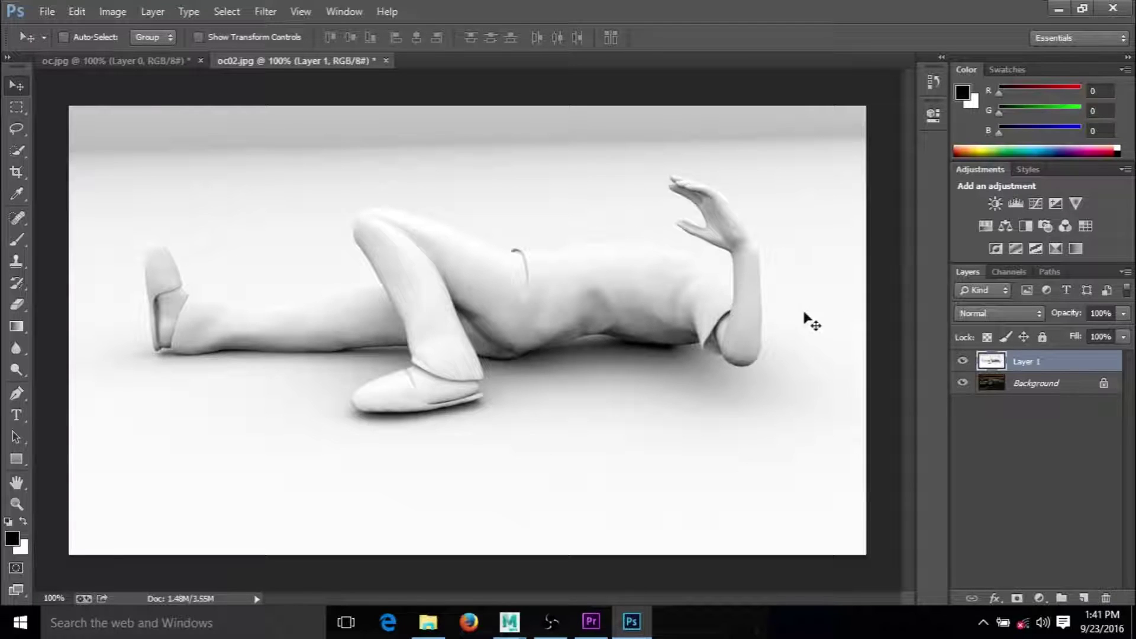
Set the occlusion layer's blend mode to Multiply and convert the oc02 background into a regular layer
{"action": "left_click", "coordinate": [1000, 314]}
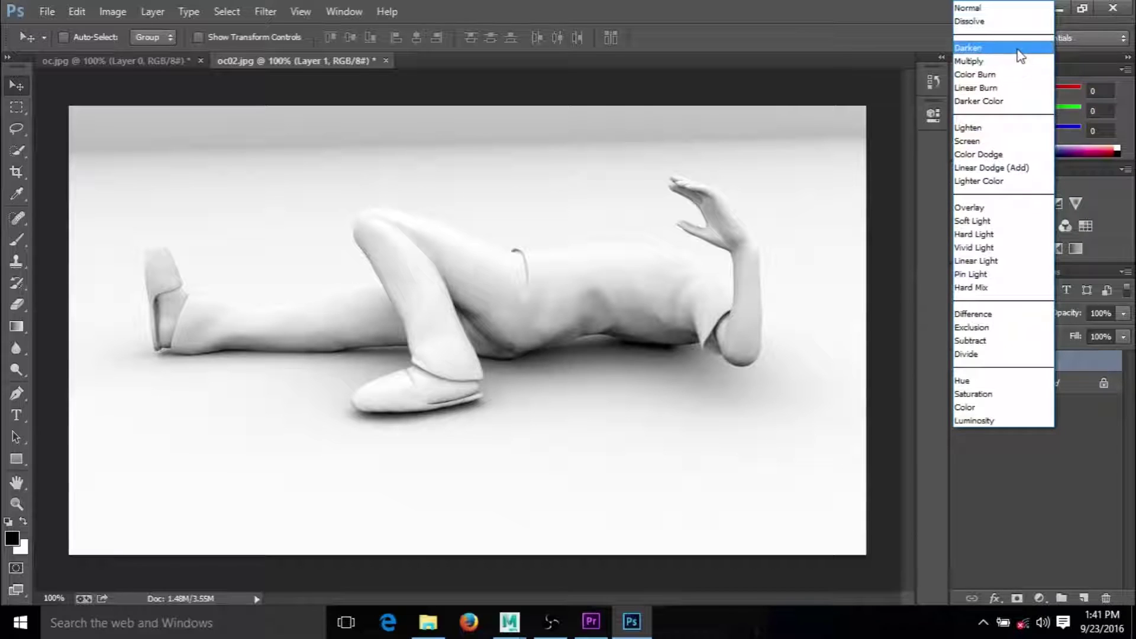
{"action": "left_click", "coordinate": [997, 62]}
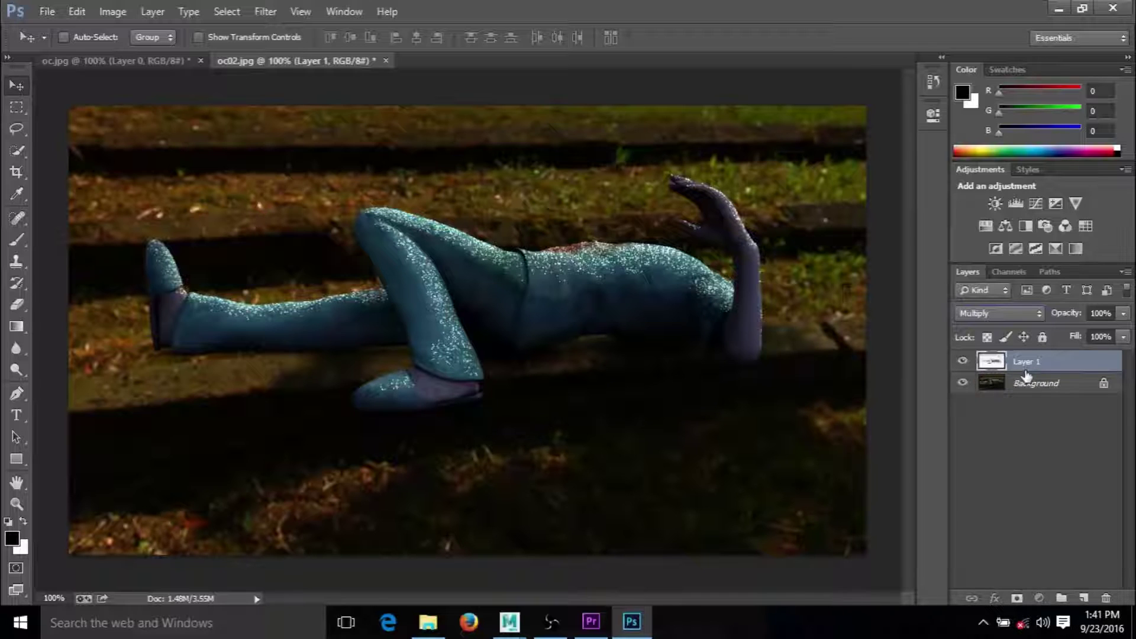
{"action": "double_click", "coordinate": [1032, 393]}
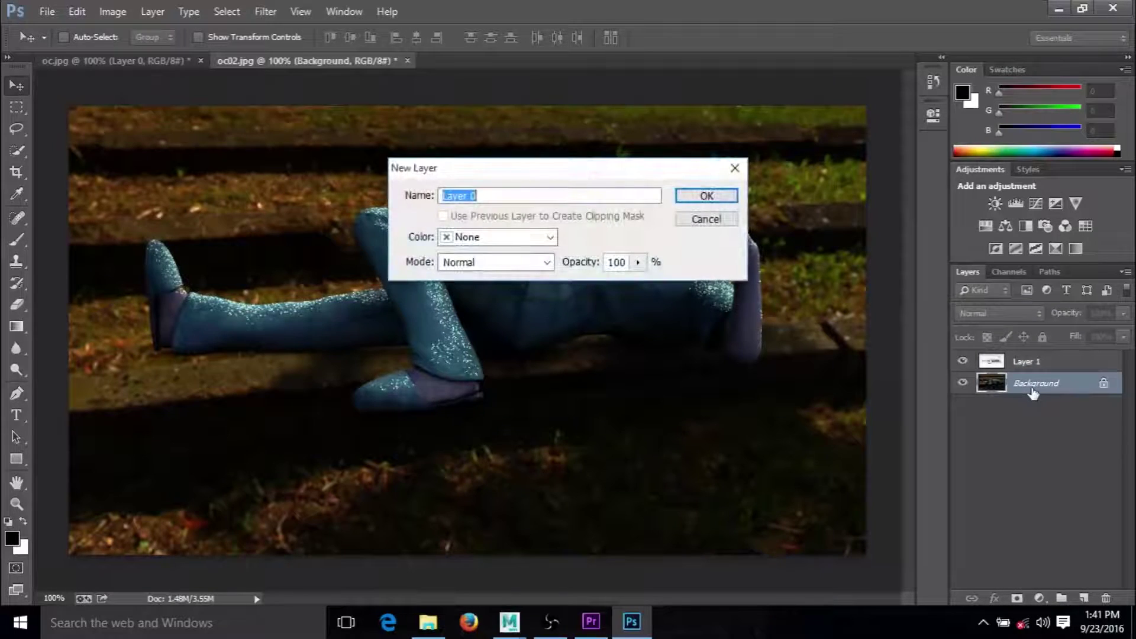
{"action": "key", "text": "Return"}
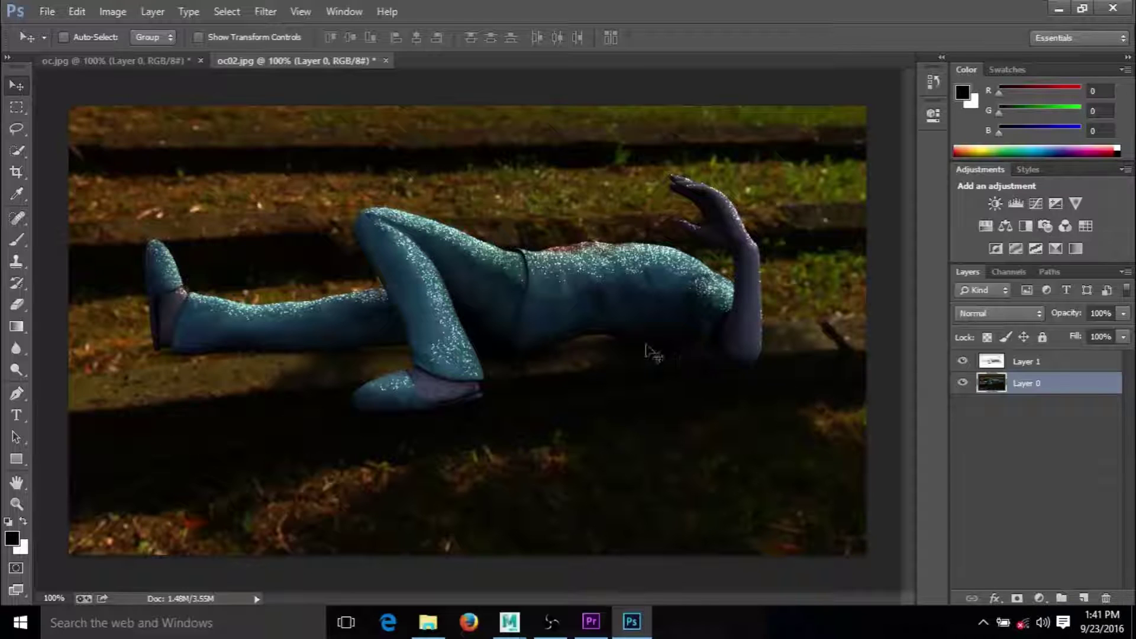
Toggle the occlusion layer in oc02 off and on to compare the render with and without contact shadows
{"action": "left_click", "coordinate": [963, 360]}
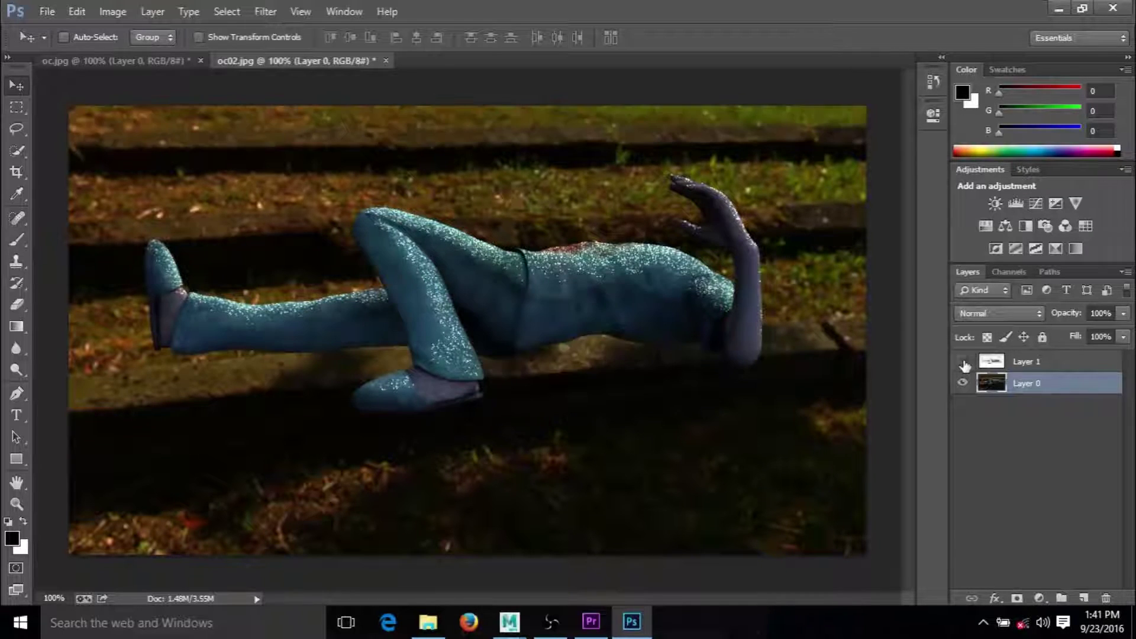
{"action": "left_click", "coordinate": [963, 361]}
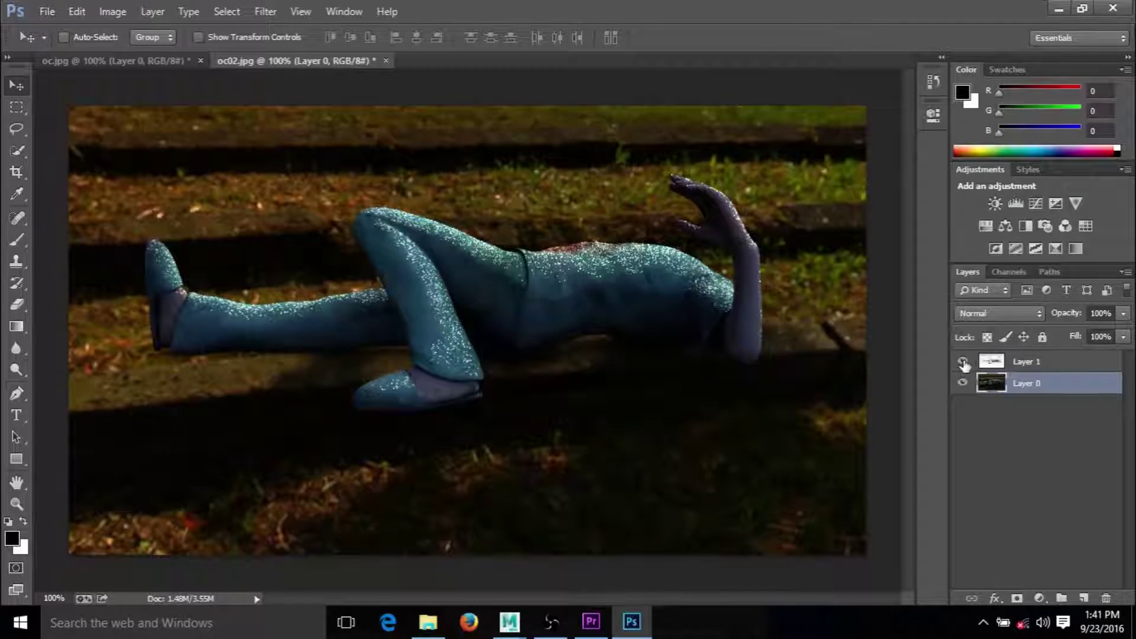
{"action": "left_click", "coordinate": [963, 361]}
{"action": "left_click", "coordinate": [963, 361]}
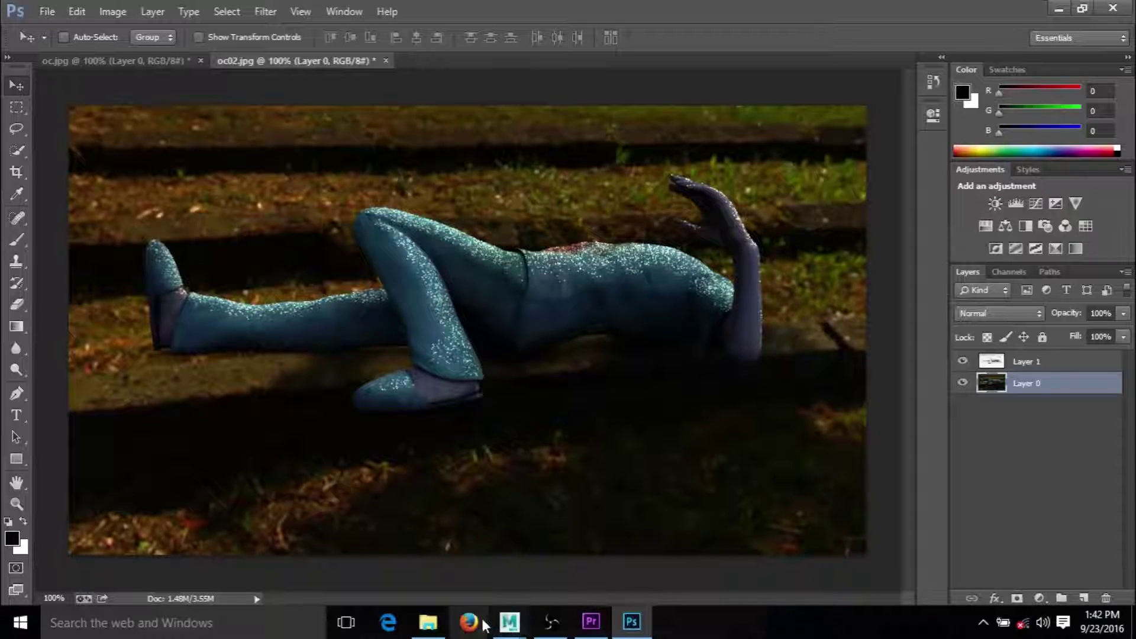
Switch to File Explorer, select the mine and mine21 images, and open both in Photoshop
{"action": "key", "text": "alt+Tab"}
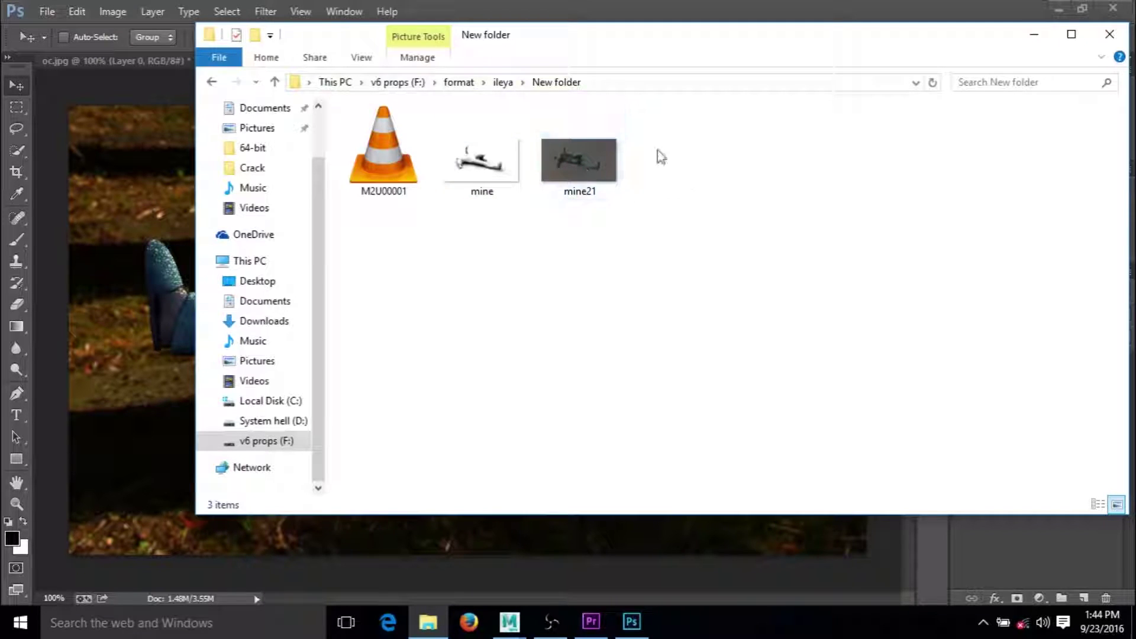
{"action": "left_click_drag", "start_coordinate": [686, 44], "coordinate": [704, 87]}
{"action": "left_click_drag", "start_coordinate": [455, 153], "coordinate": [684, 275]}
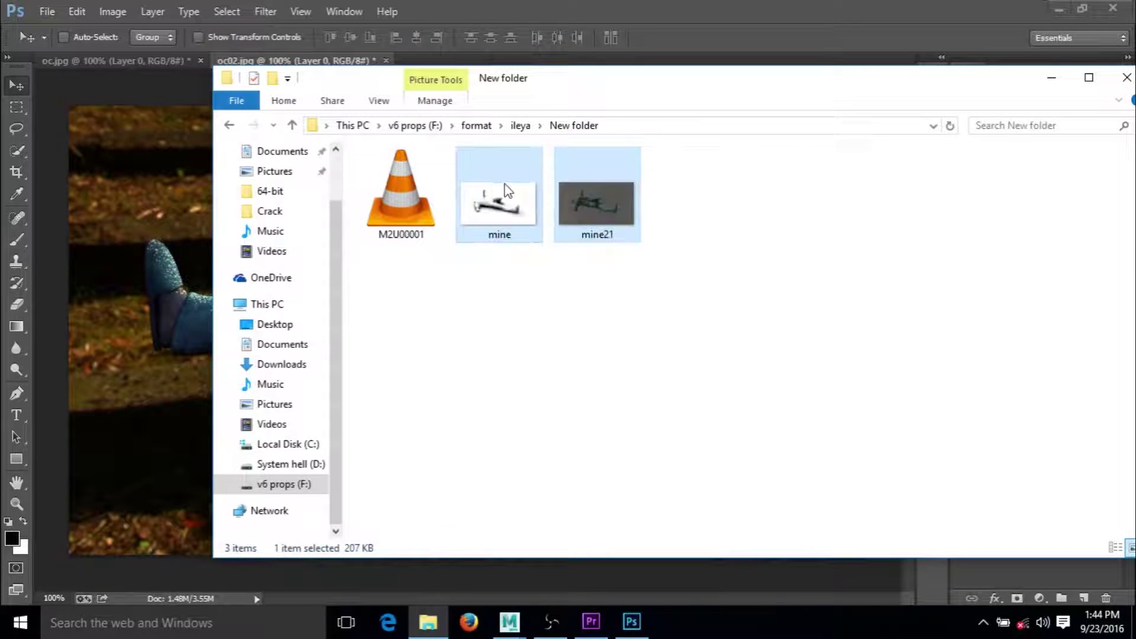
{"action": "left_click_drag", "start_coordinate": [562, 121], "coordinate": [570, 59]}
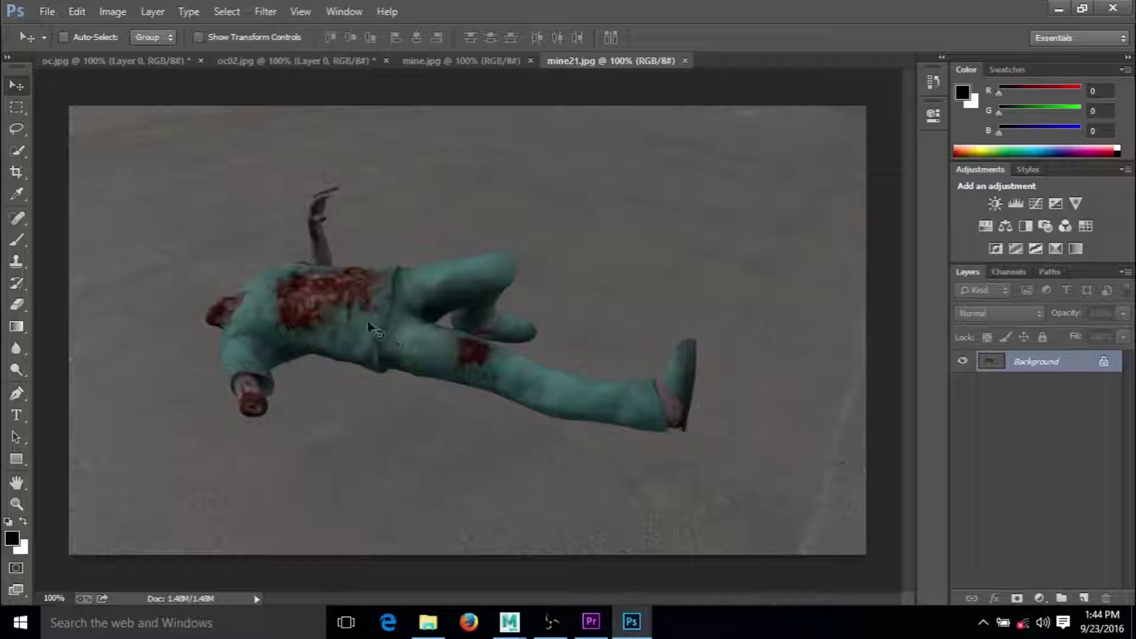
Convert the mine image's background into a regular layer and move it into the mine21 document over the color render
{"action": "left_click", "coordinate": [471, 61]}
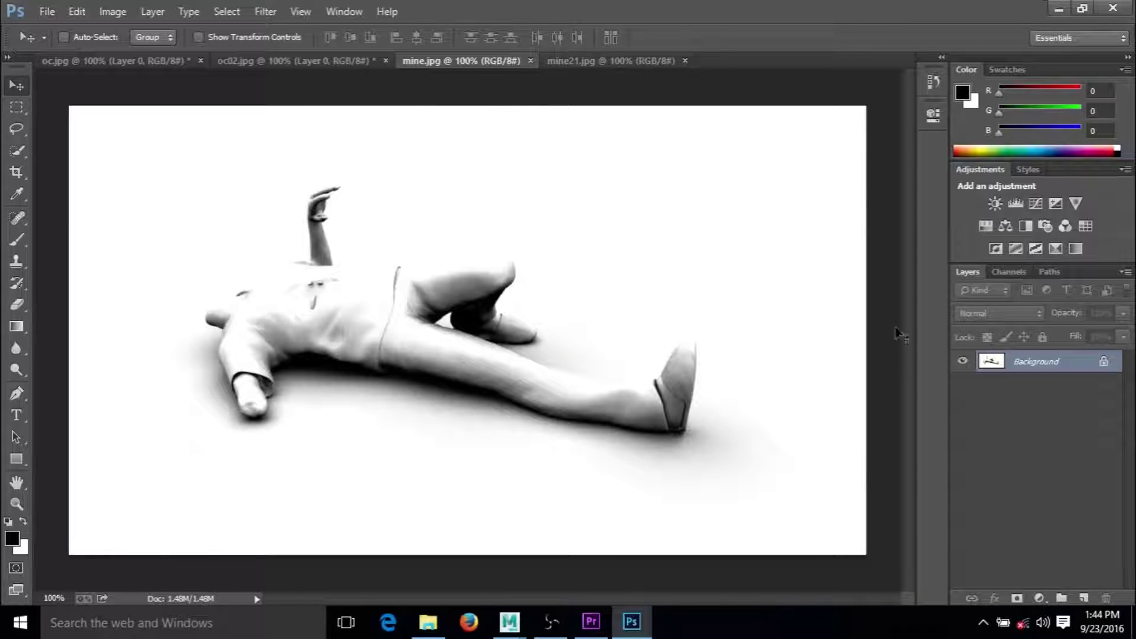
{"action": "double_click", "coordinate": [1022, 362]}
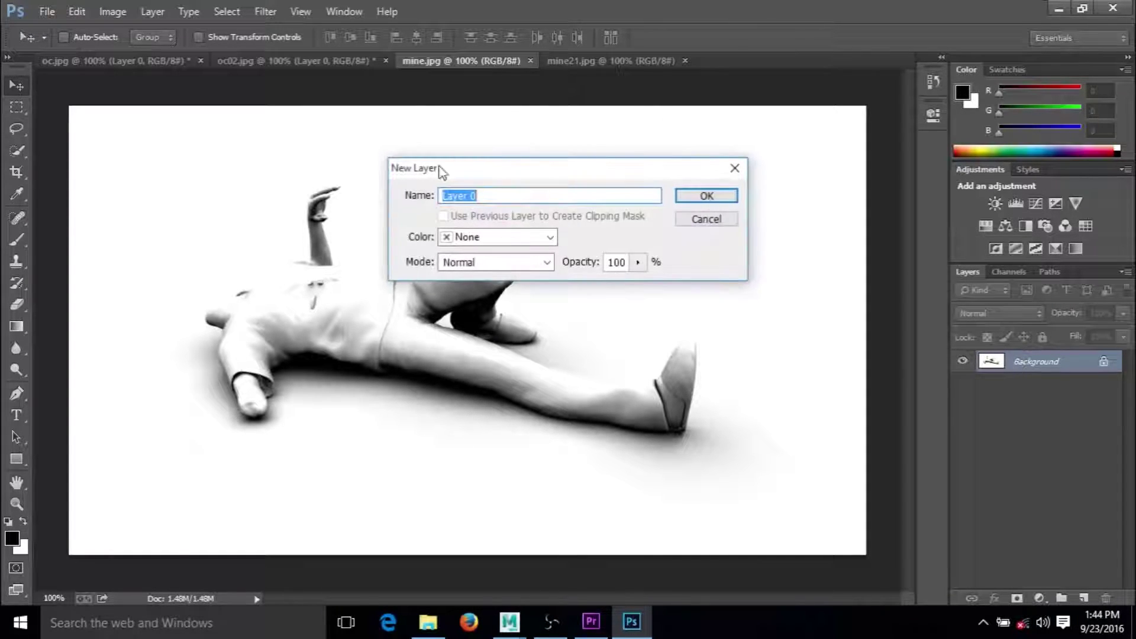
{"action": "left_click", "coordinate": [710, 195]}
{"action": "left_click_drag", "start_coordinate": [486, 260], "coordinate": [615, 96]}
{"action": "left_click_drag", "start_coordinate": [627, 68], "coordinate": [476, 258]}
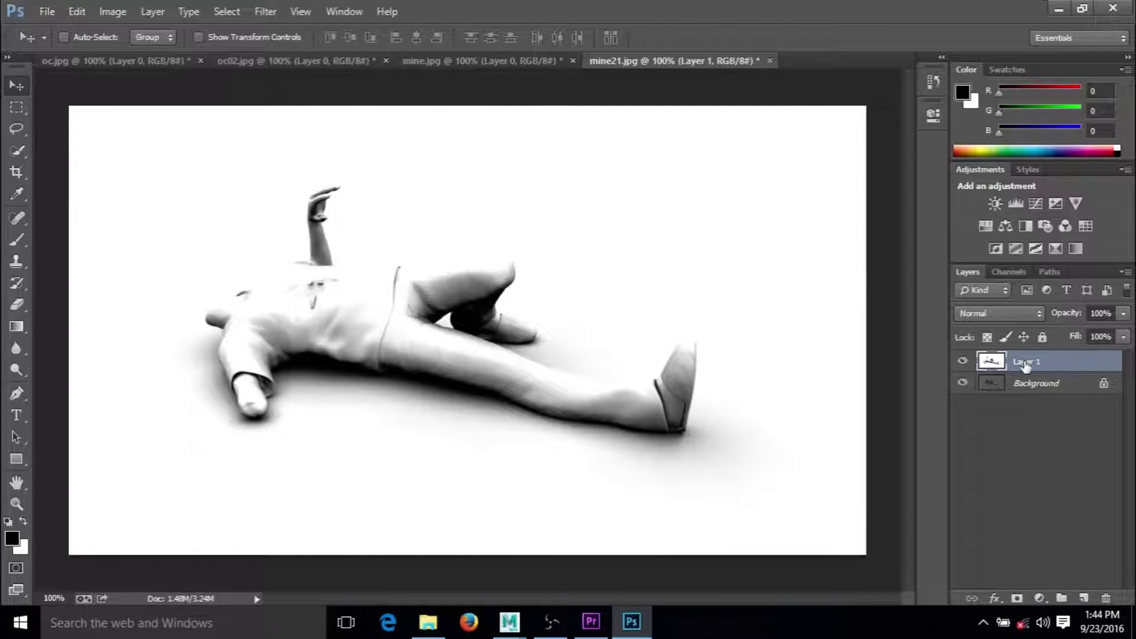
Set the blend mode of the occlusion layer in mine21 to Multiply
{"action": "left_click", "coordinate": [1028, 312]}
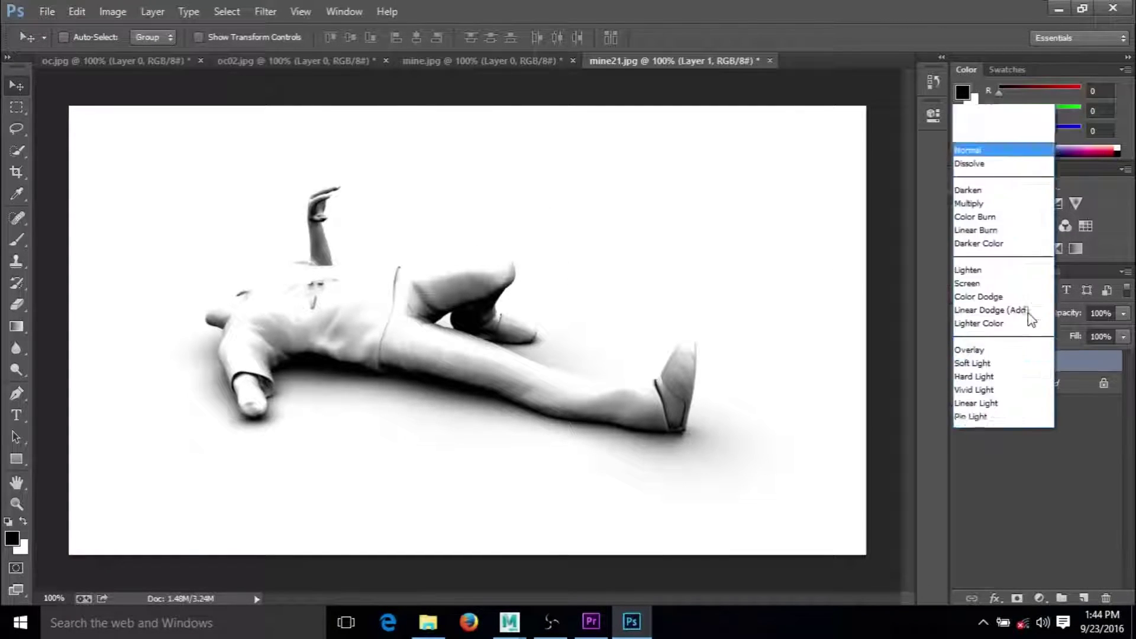
{"action": "left_click", "coordinate": [1074, 411]}
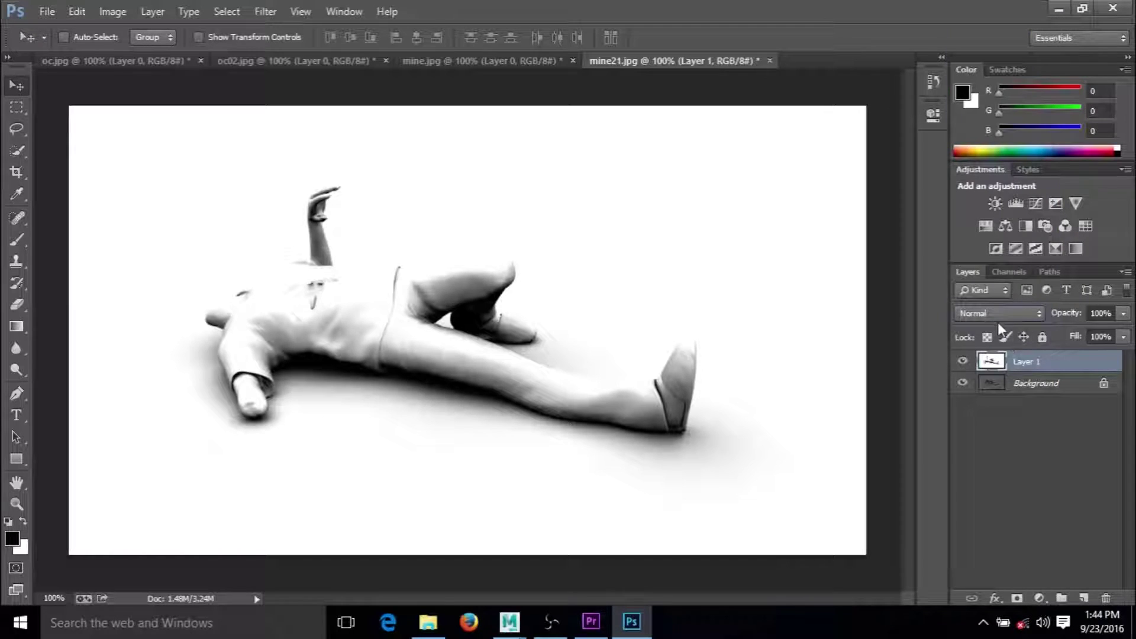
{"action": "left_click", "coordinate": [1018, 313]}
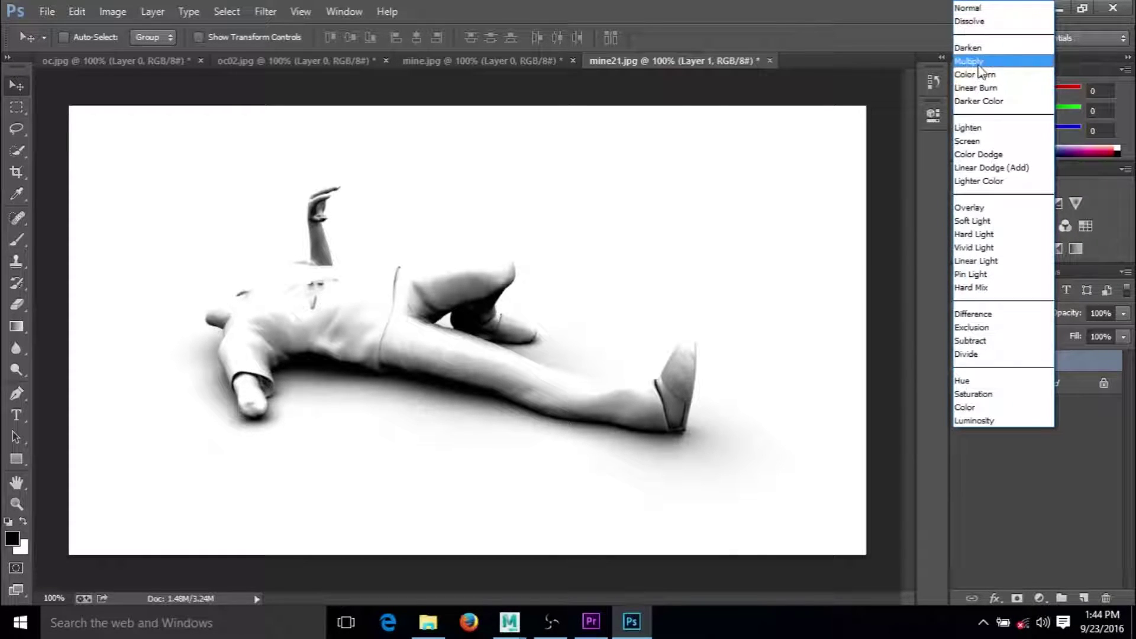
{"action": "left_click", "coordinate": [1003, 57]}
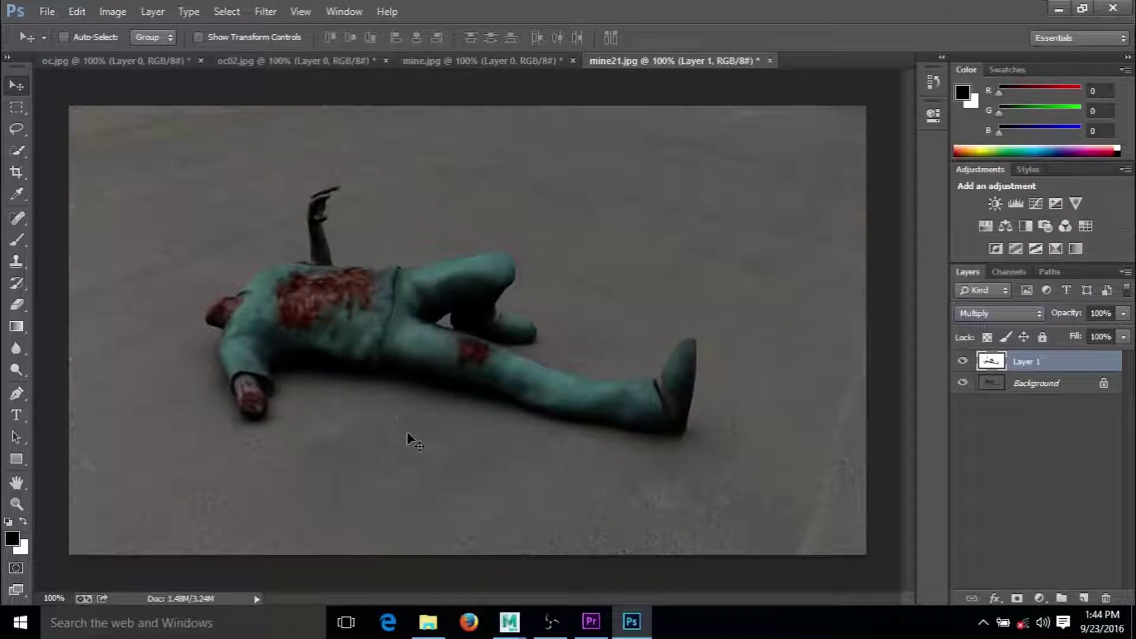
Toggle the occlusion layer in mine21 off and on repeatedly to compare the body's shading and ground shadows
{"action": "left_click", "coordinate": [962, 362]}
{"action": "left_click", "coordinate": [962, 362]}
{"action": "left_click", "coordinate": [962, 362]}
{"action": "left_click", "coordinate": [963, 363]}
{"action": "left_click", "coordinate": [962, 362]}
{"action": "left_click", "coordinate": [962, 362]}
{"action": "left_click", "coordinate": [963, 362]}
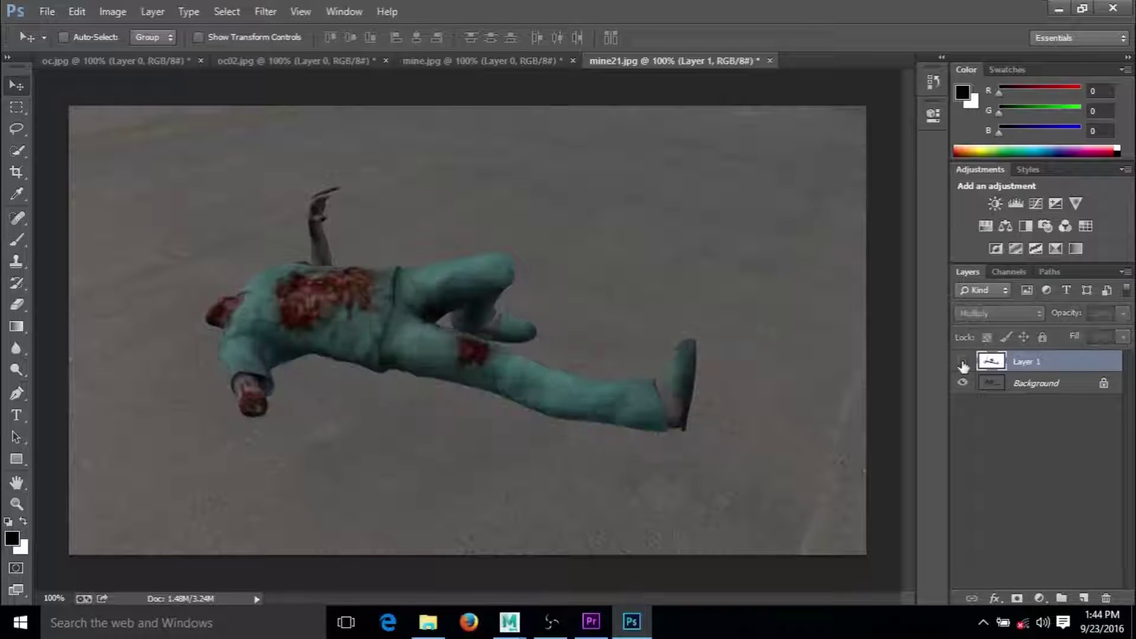
{"action": "left_click", "coordinate": [963, 362]}
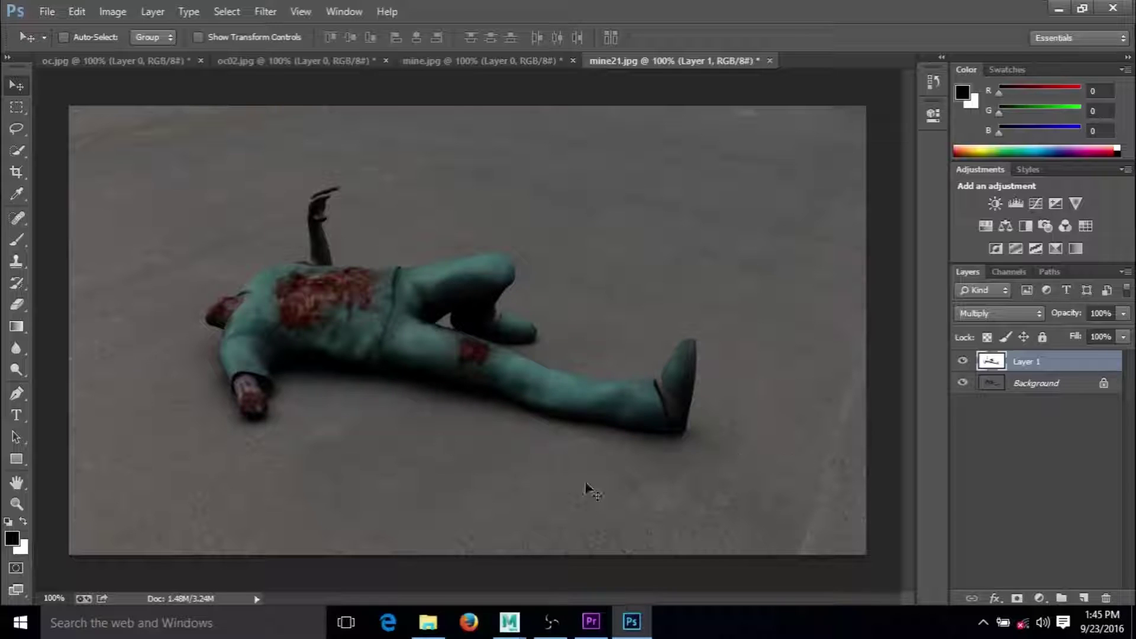
{"action": "left_click", "coordinate": [962, 361]}
{"action": "left_click", "coordinate": [963, 362]}
Return to the oc02 composite and toggle its occlusion layer repeatedly to examine the shadows under the body
{"action": "left_click", "coordinate": [226, 63]}
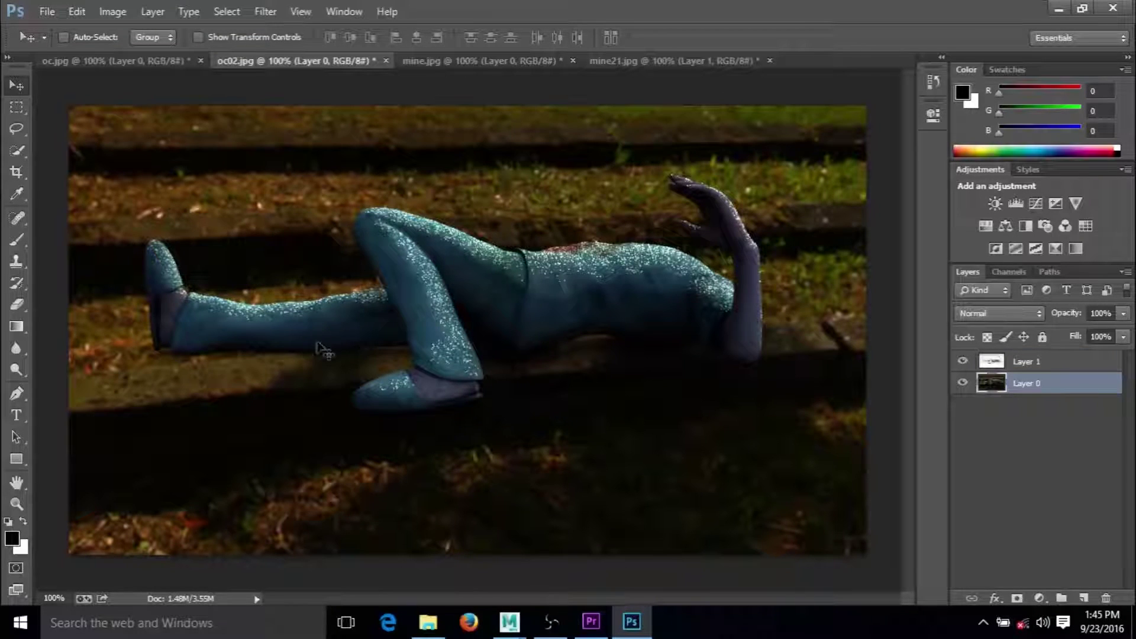
{"action": "left_click", "coordinate": [963, 362]}
{"action": "left_click", "coordinate": [963, 362]}
{"action": "left_click", "coordinate": [963, 362]}
{"action": "left_click", "coordinate": [964, 361]}
{"action": "left_click", "coordinate": [964, 362]}
{"action": "left_click", "coordinate": [964, 362]}
Compare the mine21 composite with oc02, then check the oc02 image with its occlusion layer off and on
{"action": "left_click", "coordinate": [639, 59]}
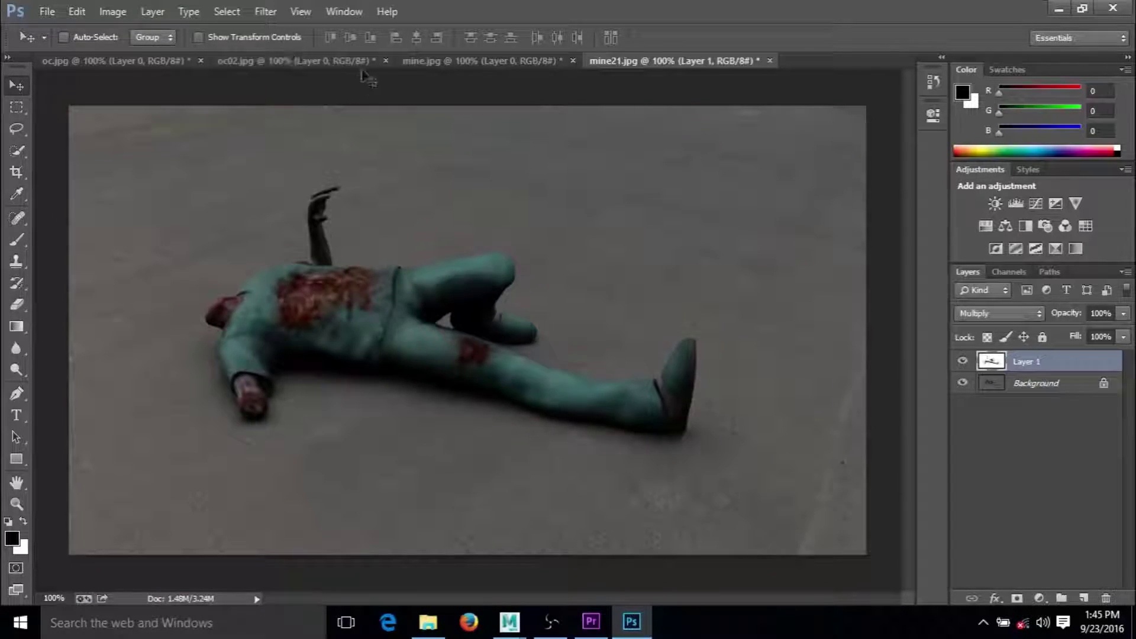
{"action": "left_click", "coordinate": [306, 61]}
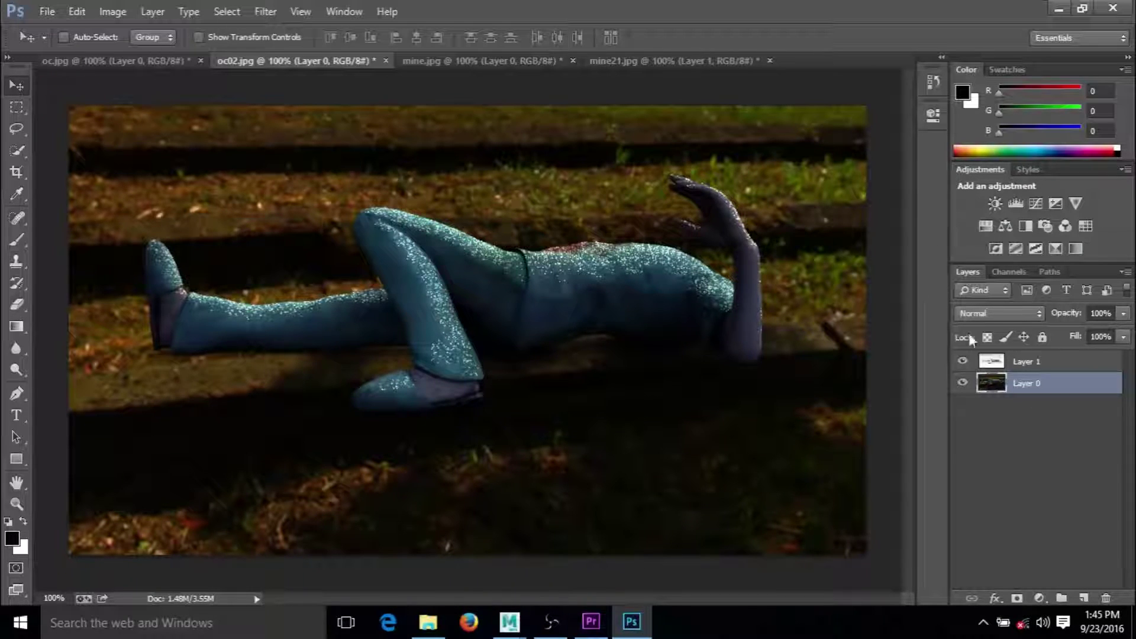
{"action": "left_click", "coordinate": [963, 362]}
{"action": "left_click", "coordinate": [964, 362]}
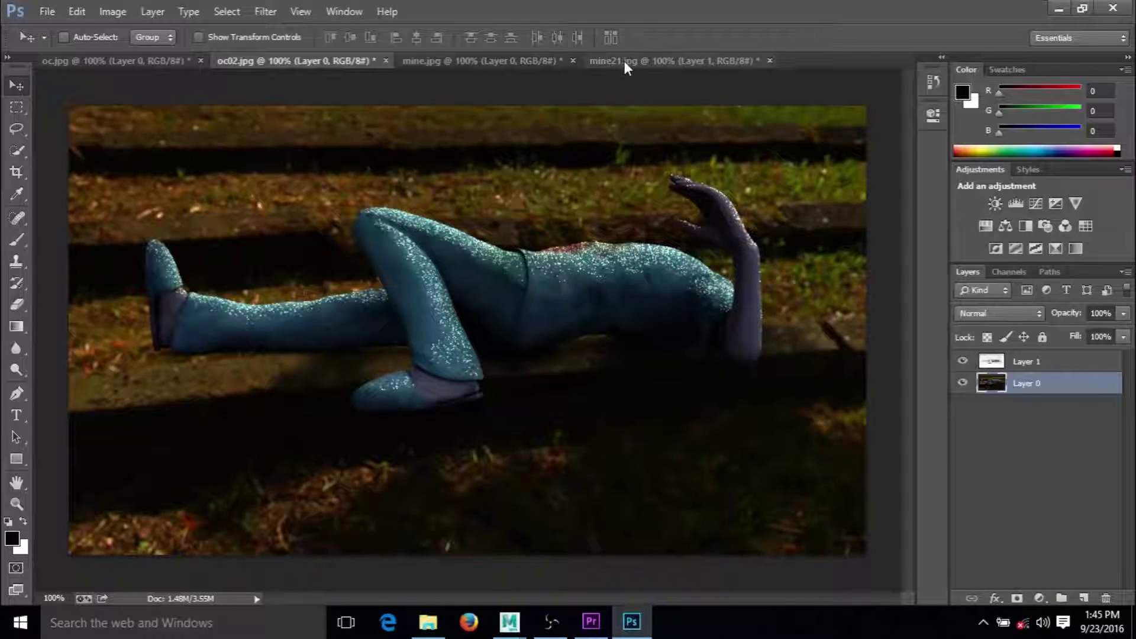
Go back to the mine21 composite and toggle its occlusion layer to review the occlusion effect once more
{"action": "left_click", "coordinate": [687, 60]}
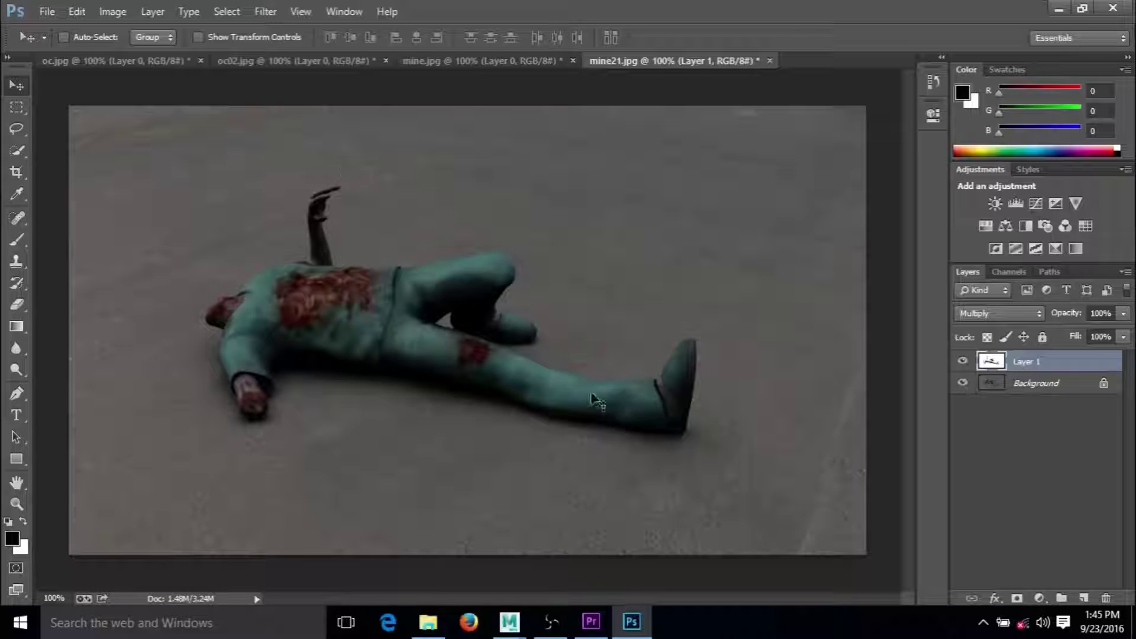
{"action": "left_click", "coordinate": [962, 362]}
{"action": "left_click", "coordinate": [962, 361]}
{"action": "left_click", "coordinate": [963, 361]}
{"action": "left_click", "coordinate": [963, 361]}
{"action": "left_click", "coordinate": [963, 362]}
{"action": "left_click", "coordinate": [962, 362]}
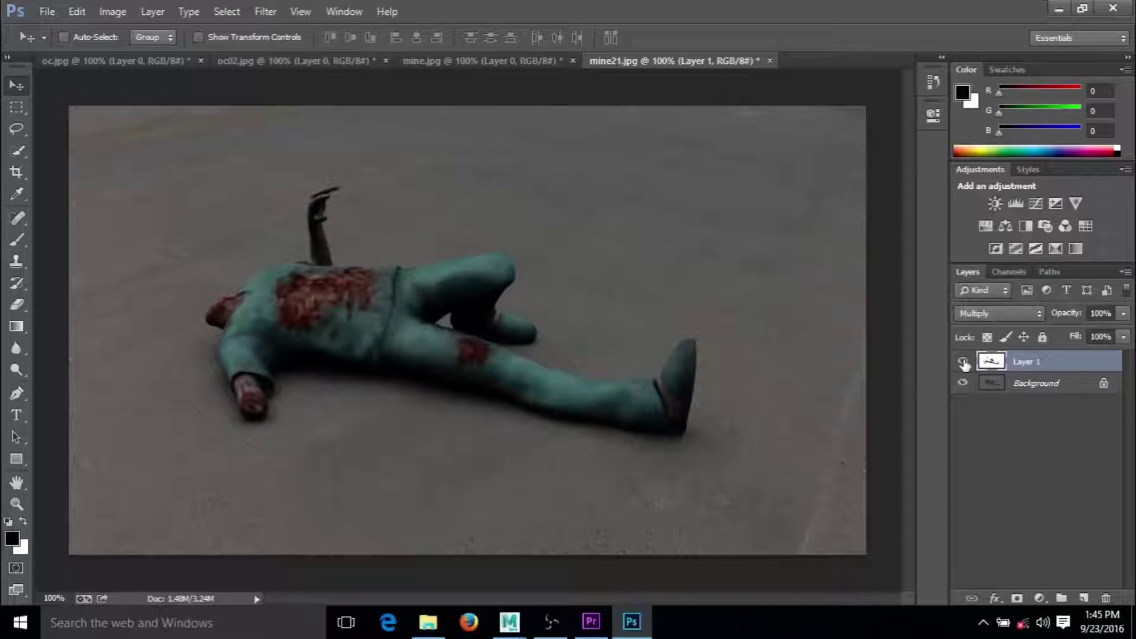